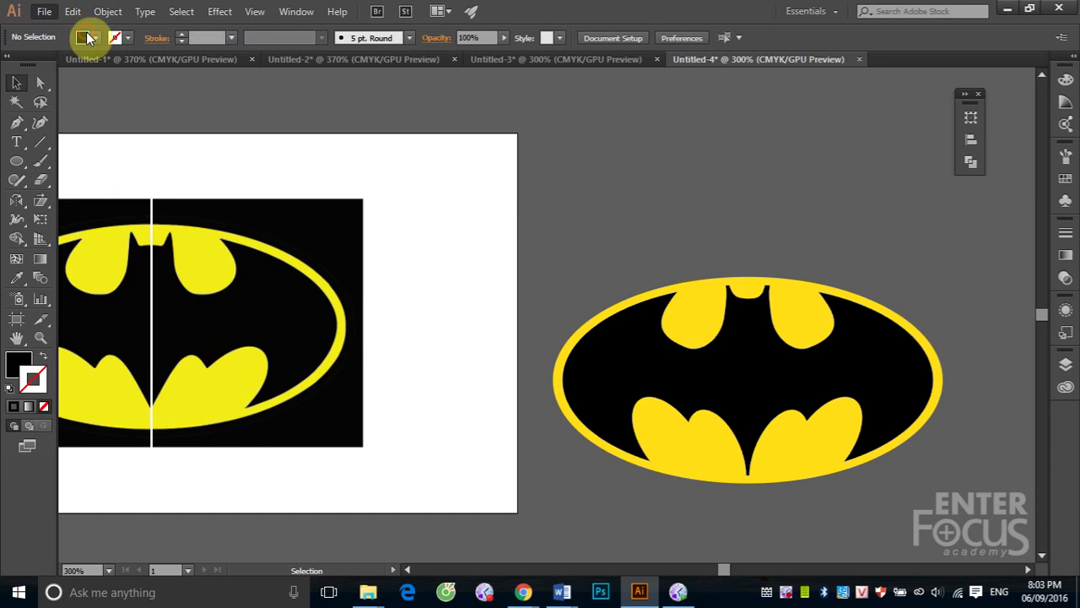
Create a new blank Untitled-5 document with an empty white artboard
{"action": "left_click", "coordinate": [631, 441]}
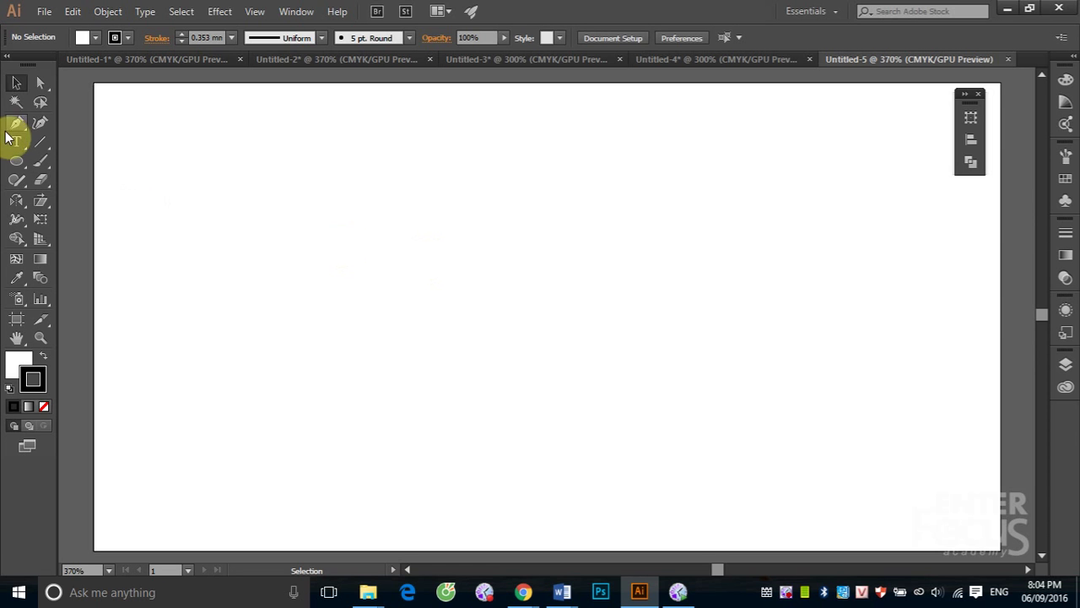
Draw a 114.865 pt circle near the artboard centre and nudge it slightly up-left
{"action": "left_click", "coordinate": [16, 161]}
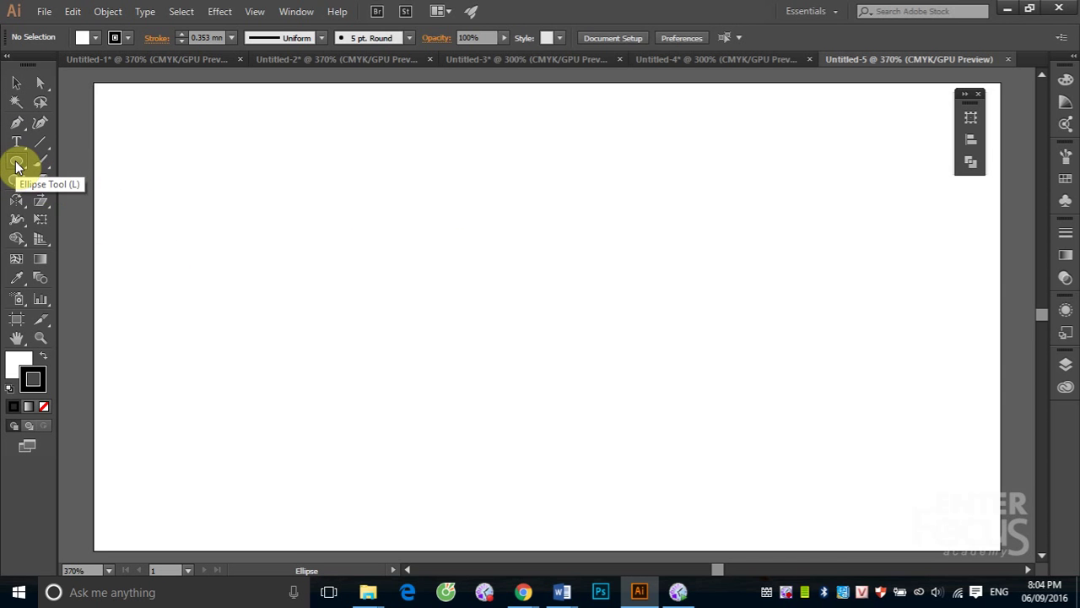
{"action": "mouse_move", "coordinate": [396, 161]}
{"action": "left_mouse_down"}
{"action": "mouse_move", "coordinate": [532, 314]}
{"action": "mouse_move", "coordinate": [724, 497]}
{"action": "left_mouse_up"}
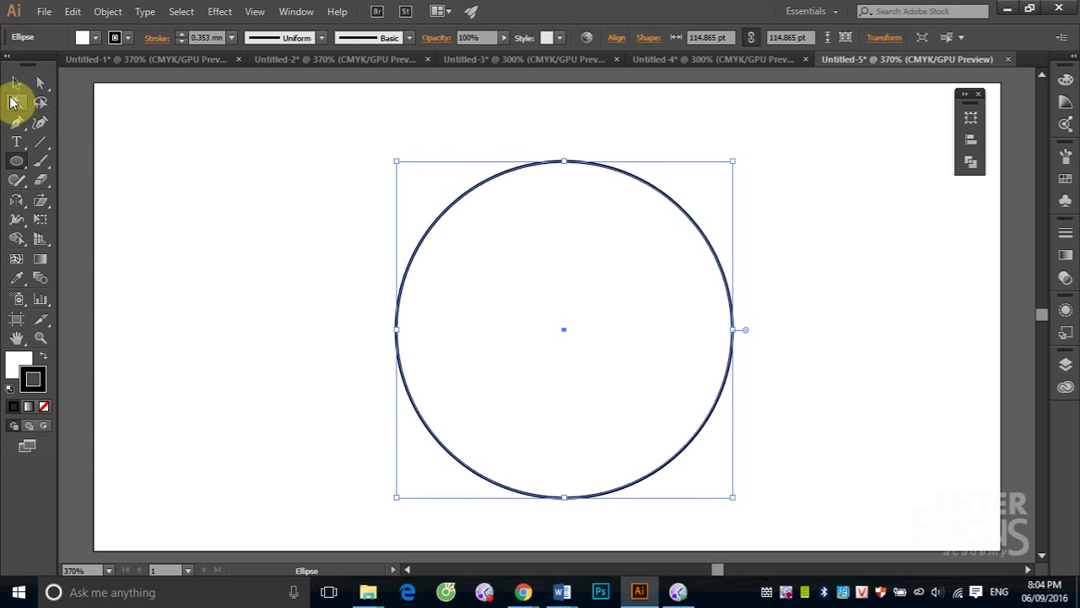
{"action": "left_click", "coordinate": [16, 82]}
{"action": "left_click_drag", "start_coordinate": [634, 181], "coordinate": [614, 171]}
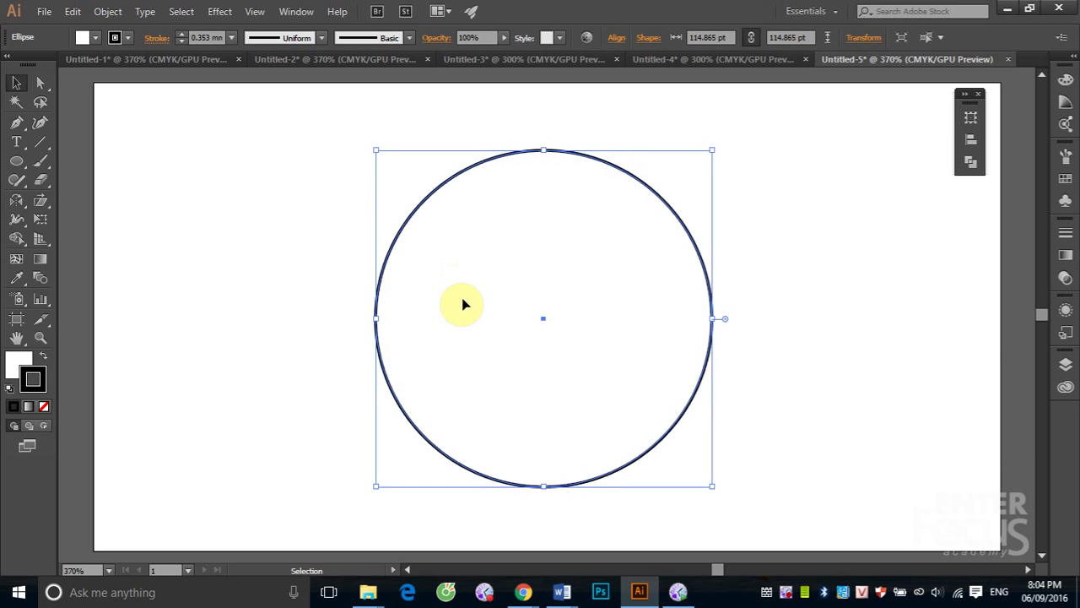
{"action": "key", "text": "a"}
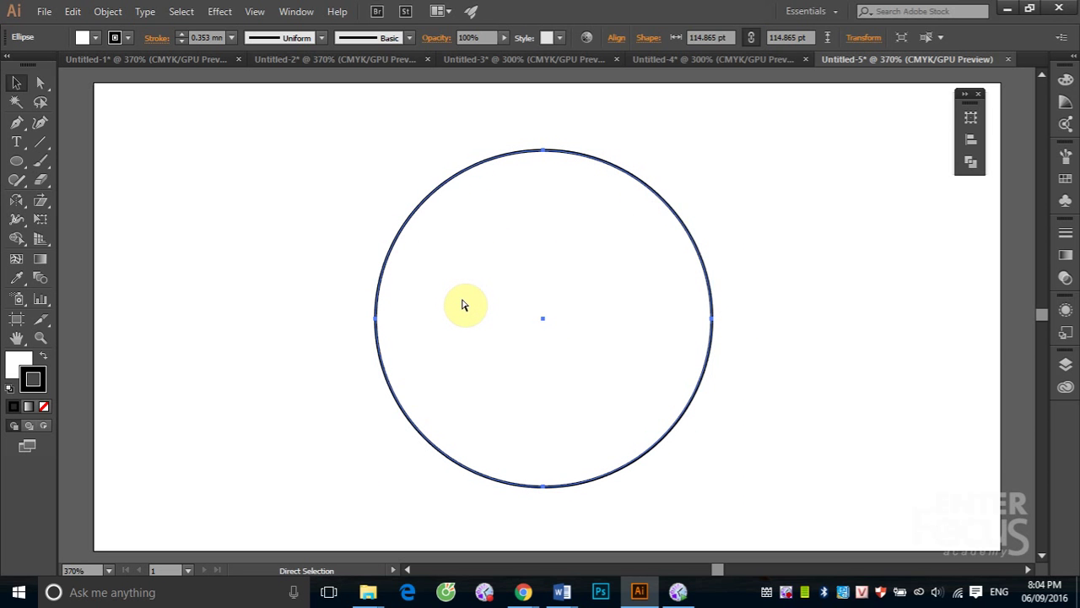
{"action": "key", "text": "v"}
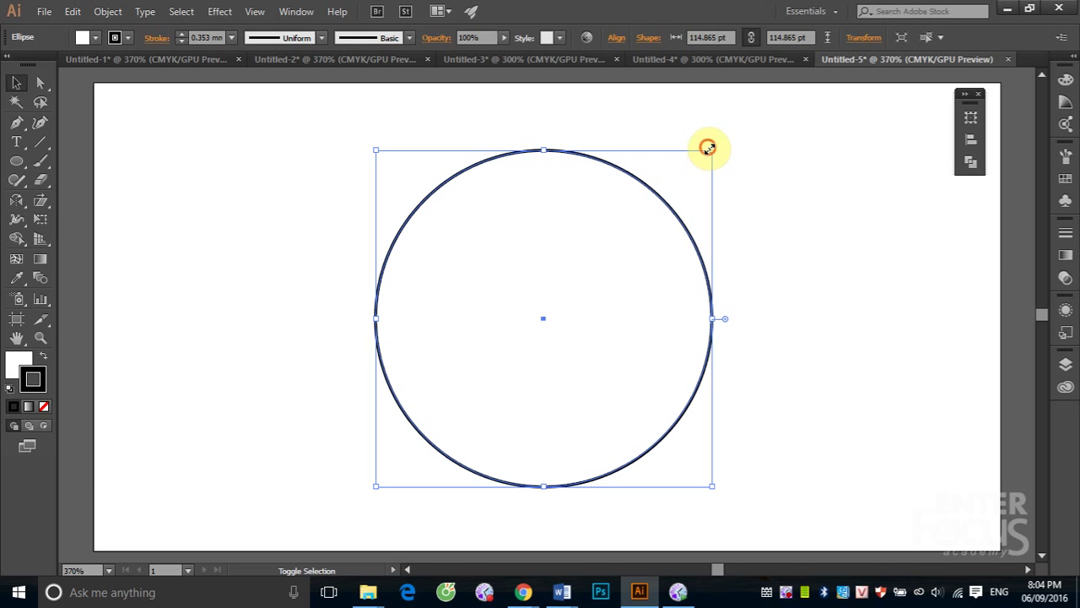
Make a smaller concentric copy of about 94.865 pt and select both circles
{"action": "left_click_drag", "start_coordinate": [708, 148], "coordinate": [682, 177]}
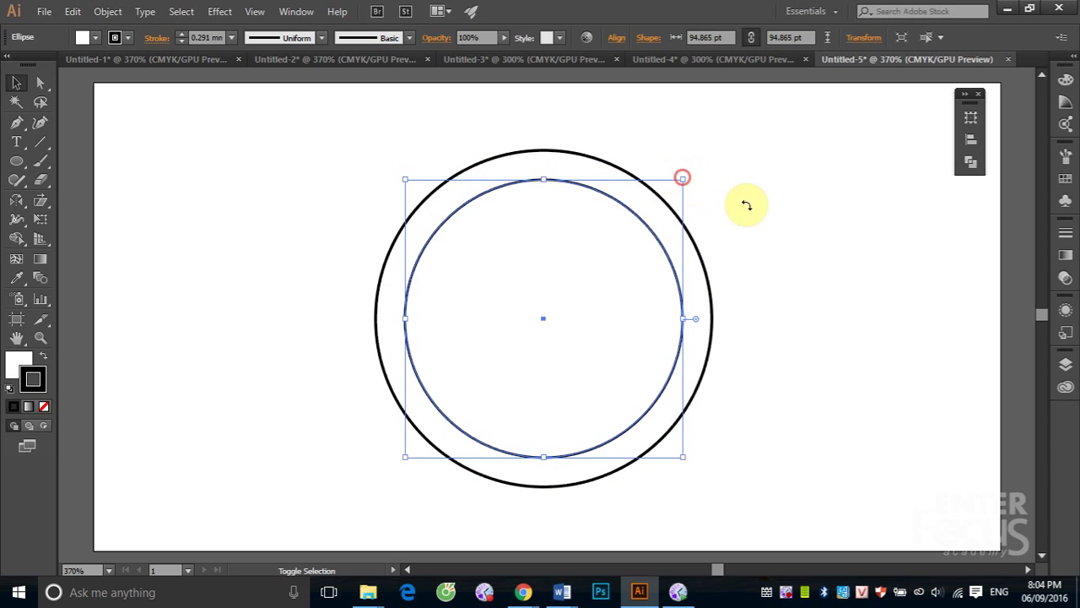
{"action": "left_click", "coordinate": [470, 118]}
{"action": "left_click_drag", "start_coordinate": [507, 119], "coordinate": [586, 313]}
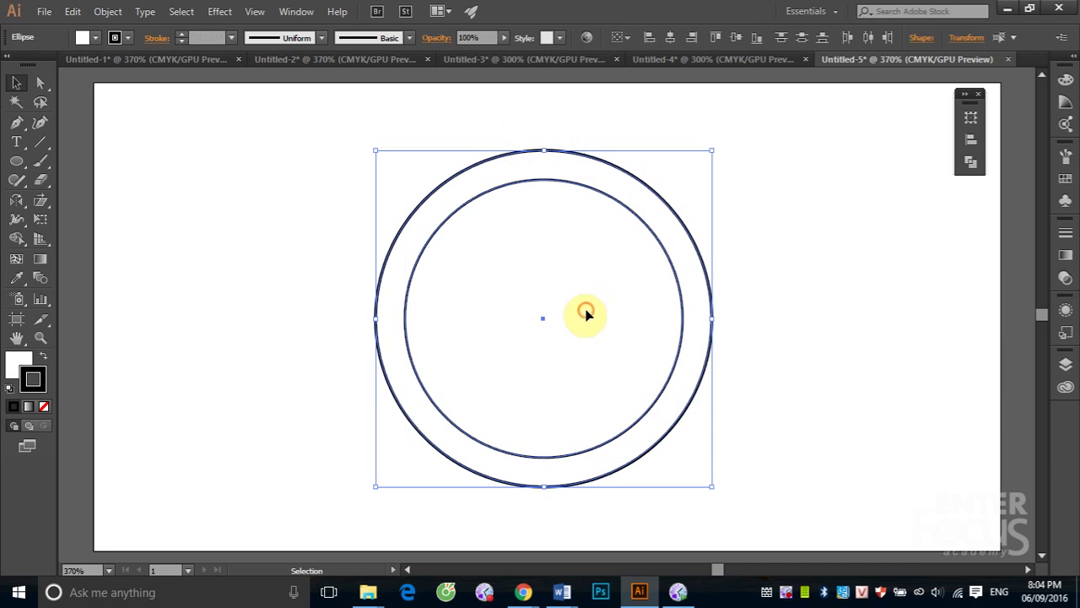
Exclude the inner circle to form a ring and fill it with the red swatch
{"action": "left_click", "coordinate": [973, 164]}
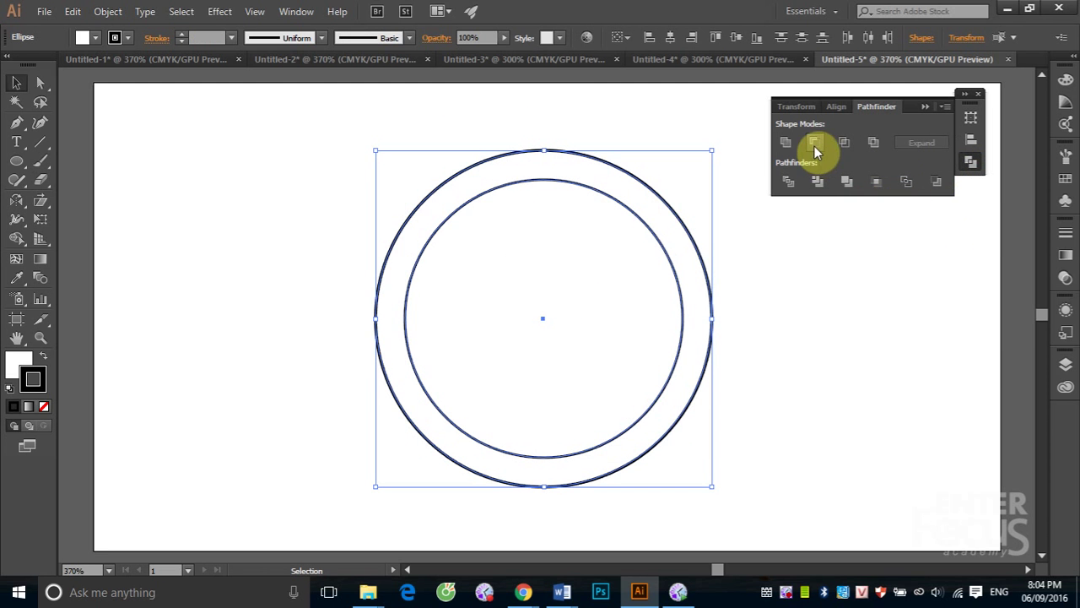
{"action": "left_click", "coordinate": [874, 145]}
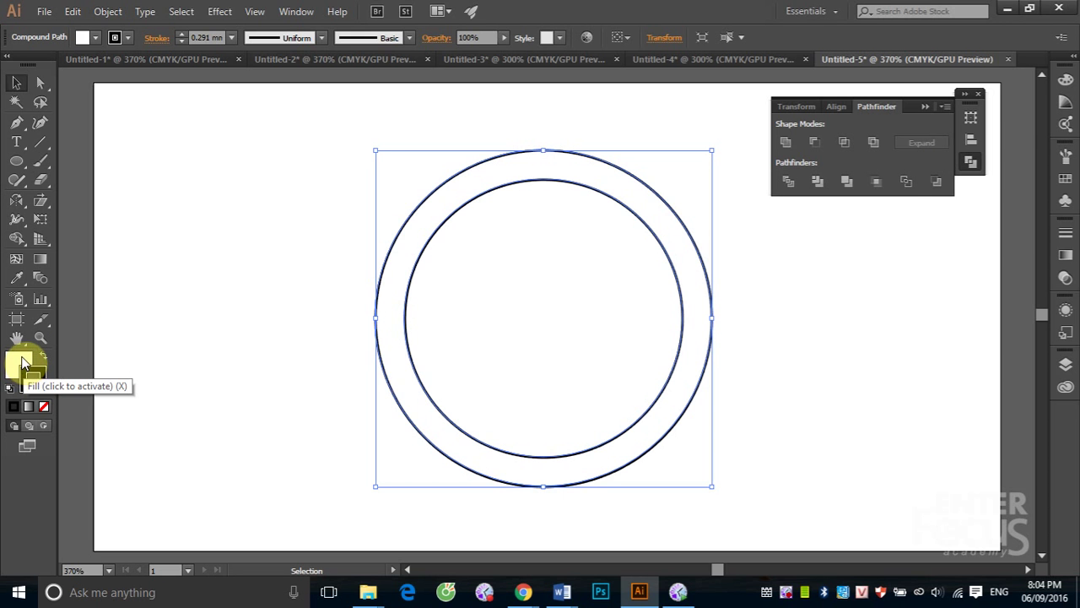
{"action": "left_click", "coordinate": [21, 365]}
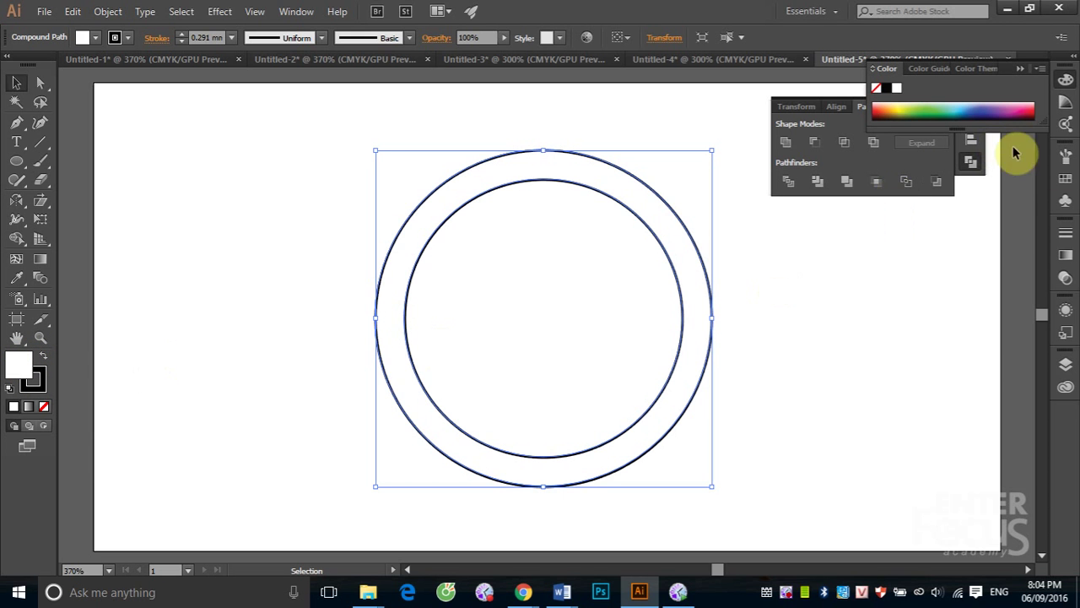
{"action": "left_click", "coordinate": [1063, 184]}
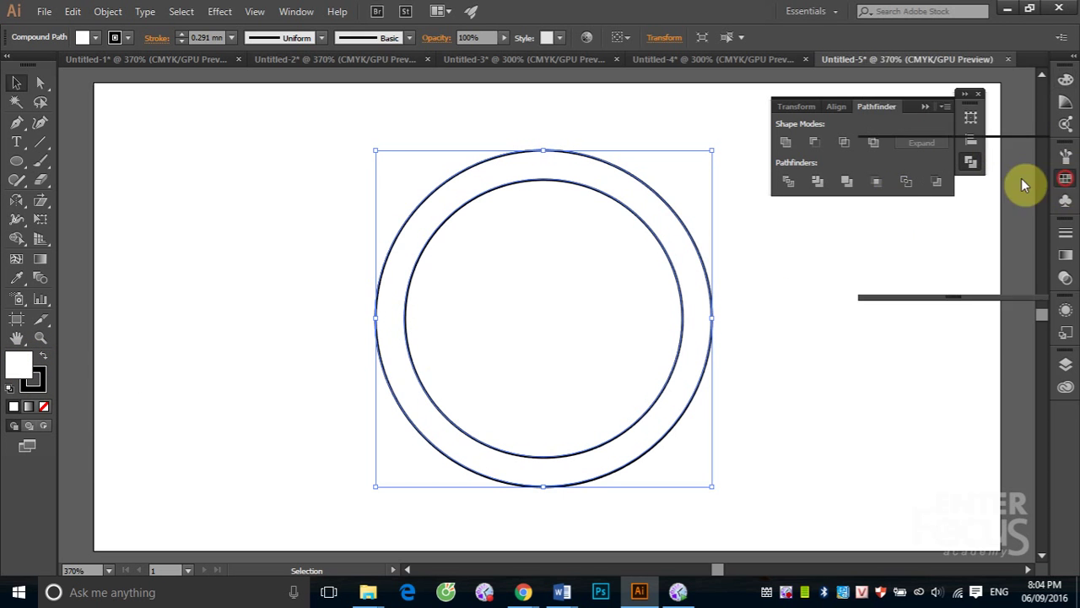
{"action": "left_click", "coordinate": [912, 190]}
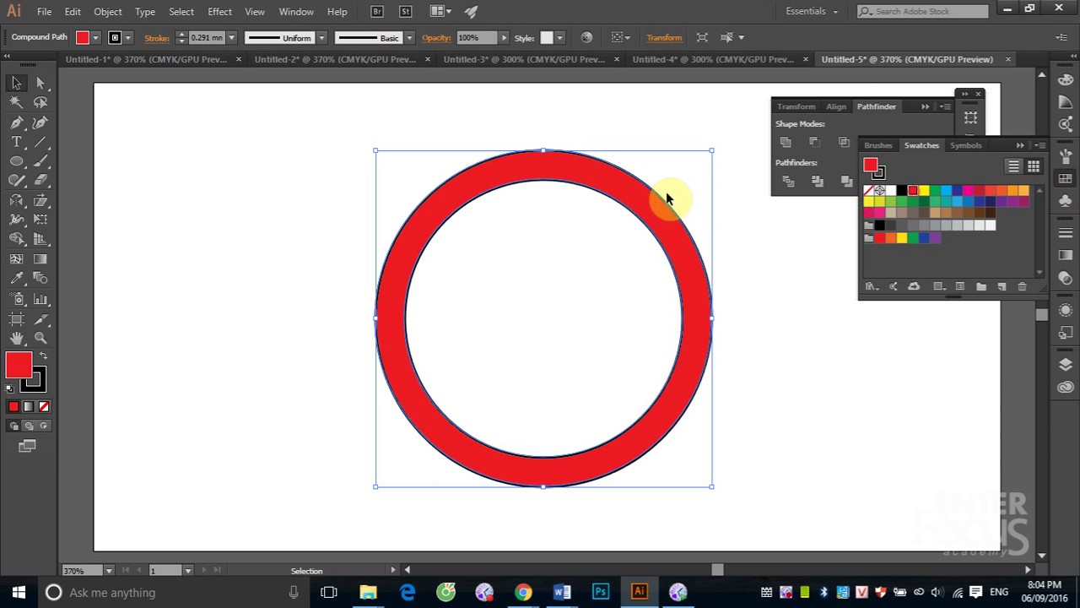
{"action": "left_click", "coordinate": [647, 116]}
{"action": "left_click_drag", "start_coordinate": [20, 163], "coordinate": [46, 160]}
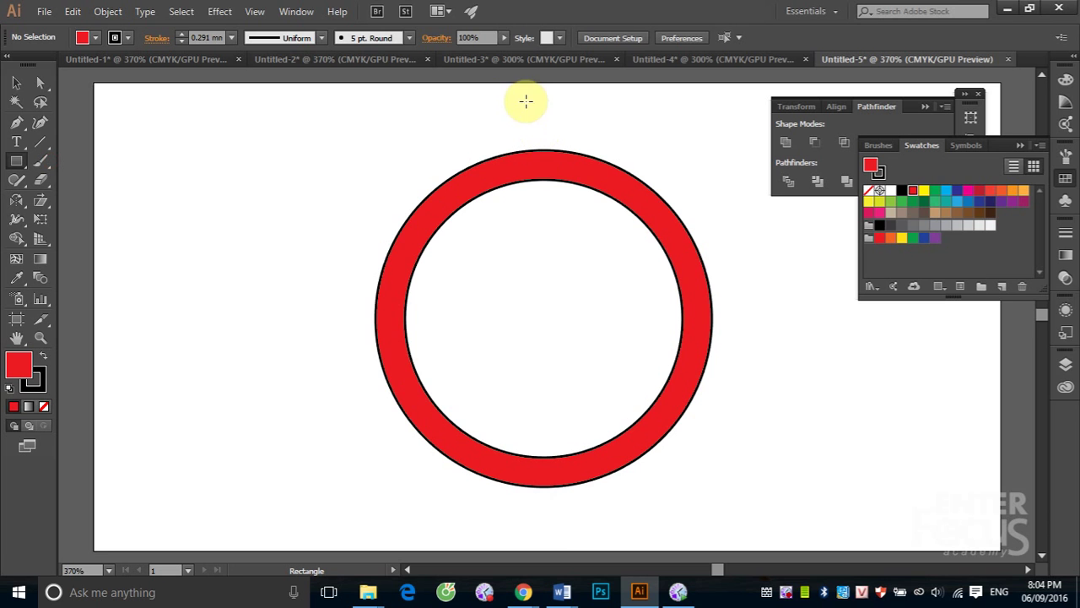
Draw a 10.811 × 145.405 pt red bar and centre it on the ring both ways
{"action": "mouse_move", "coordinate": [514, 98]}
{"action": "left_mouse_down"}
{"action": "mouse_move", "coordinate": [570, 466]}
{"action": "mouse_move", "coordinate": [545, 524]}
{"action": "left_mouse_up"}
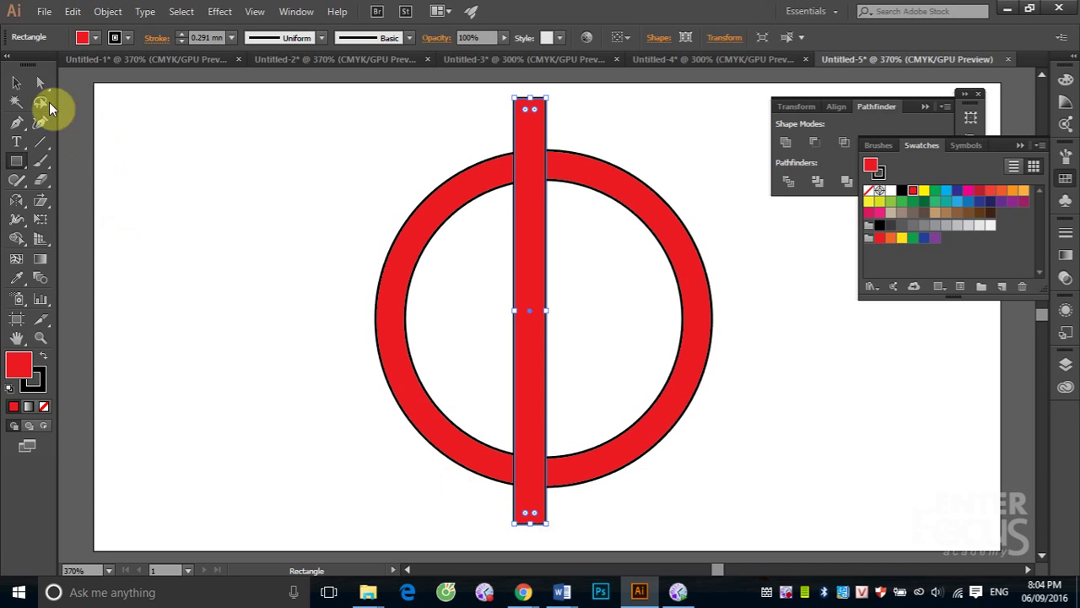
{"action": "left_click", "coordinate": [16, 83]}
{"action": "left_click", "coordinate": [567, 166], "text": "shift"}
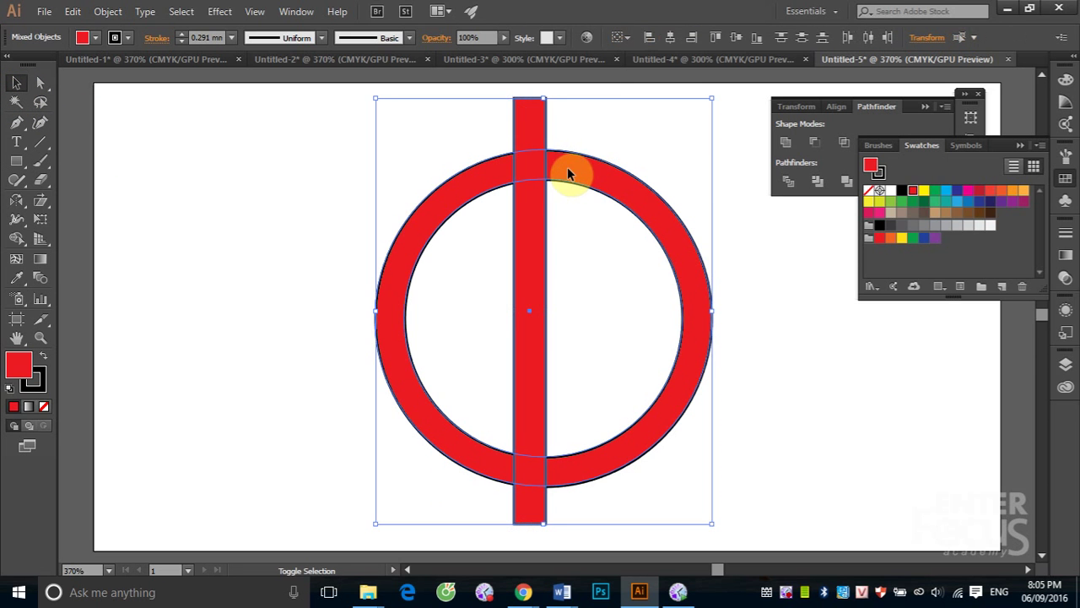
{"action": "left_click", "coordinate": [668, 37]}
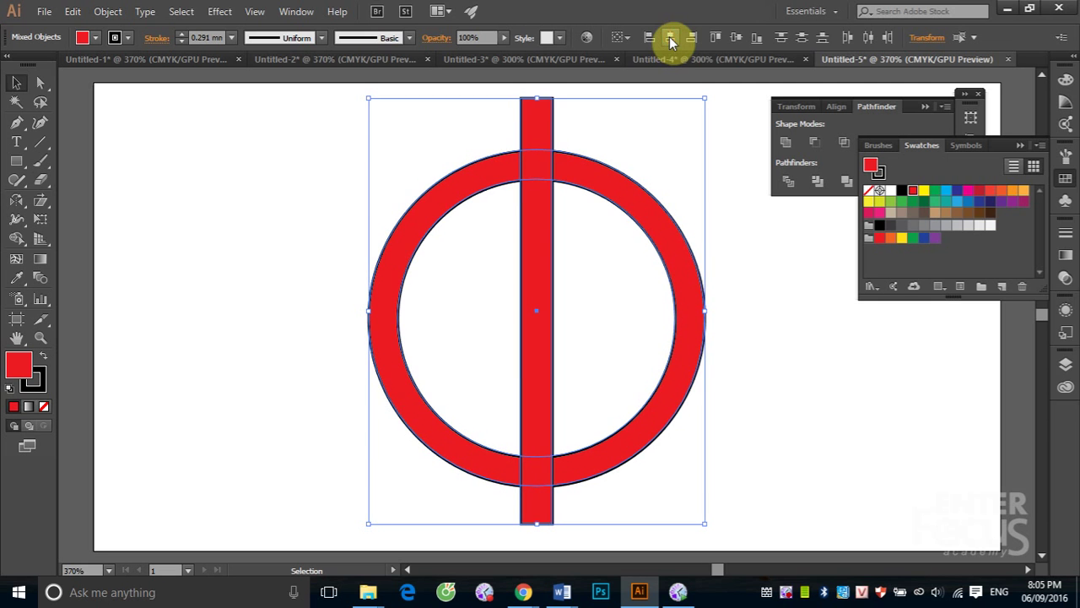
{"action": "left_click", "coordinate": [736, 37]}
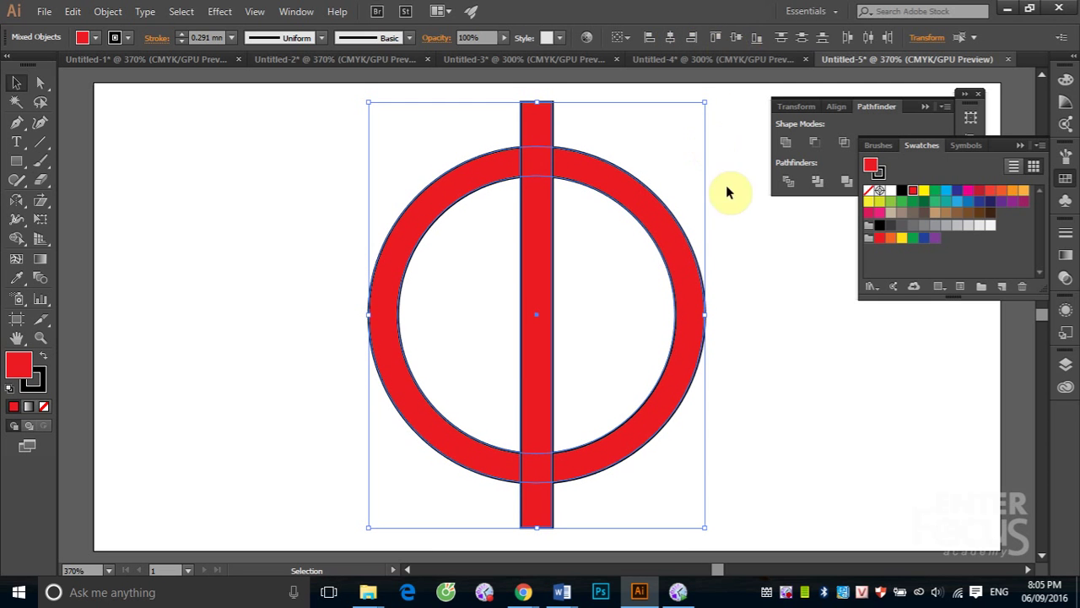
{"action": "left_click", "coordinate": [731, 221]}
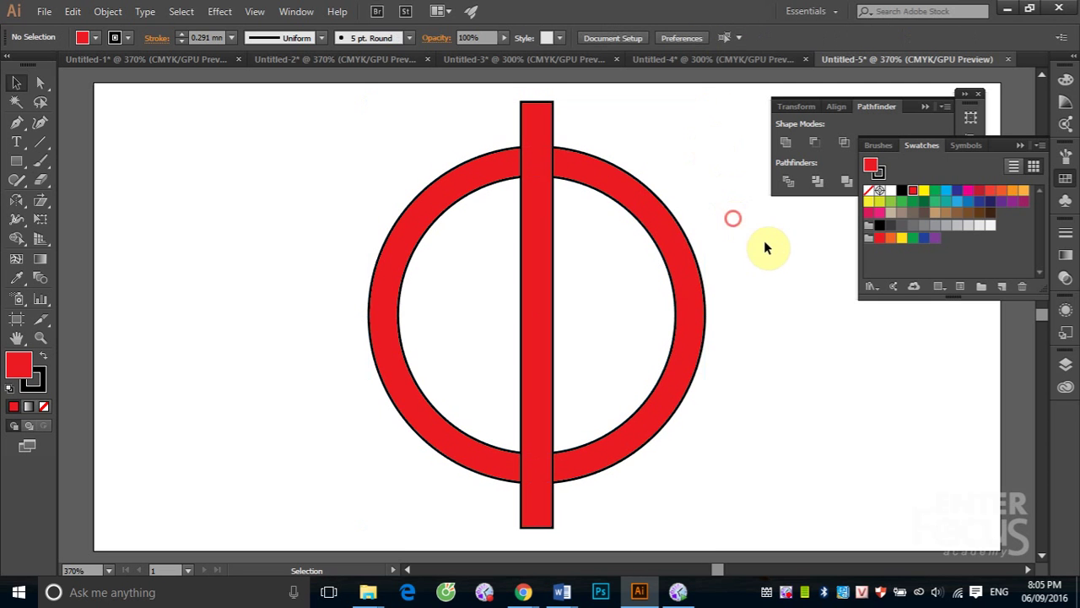
{"action": "left_click", "coordinate": [537, 217]}
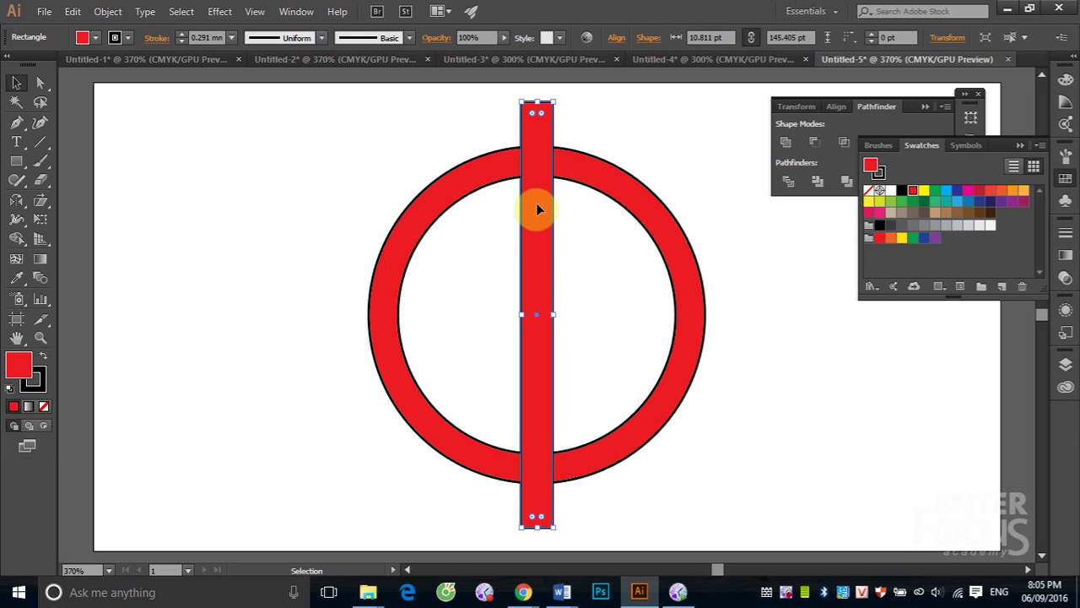
Reflect a copy of the red bar about its left edge to add a bar on the left
{"action": "left_click", "coordinate": [17, 203]}
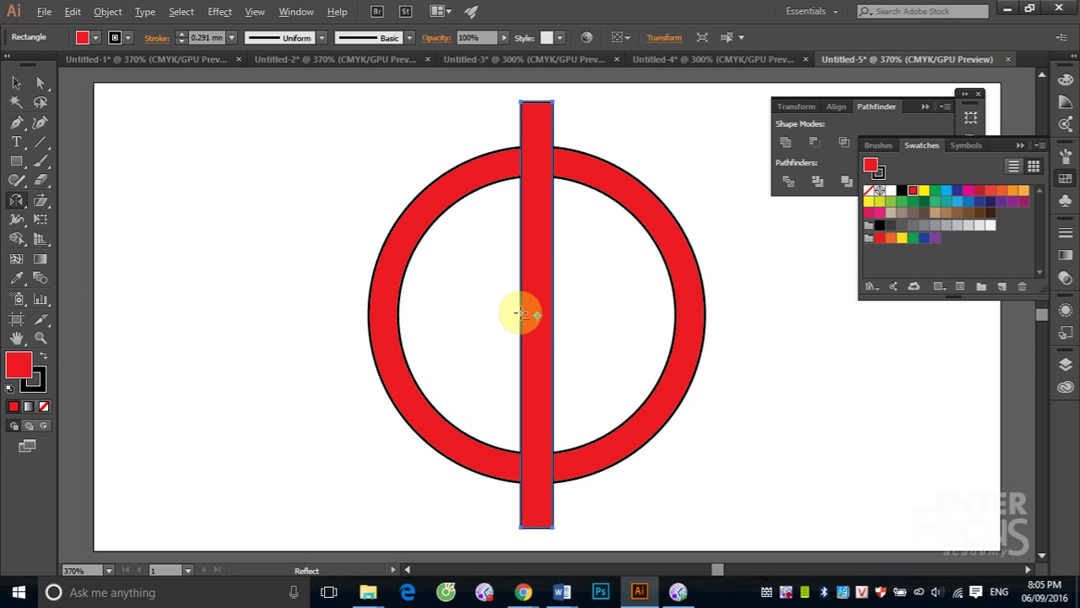
{"action": "left_click", "coordinate": [519, 313], "text": "alt"}
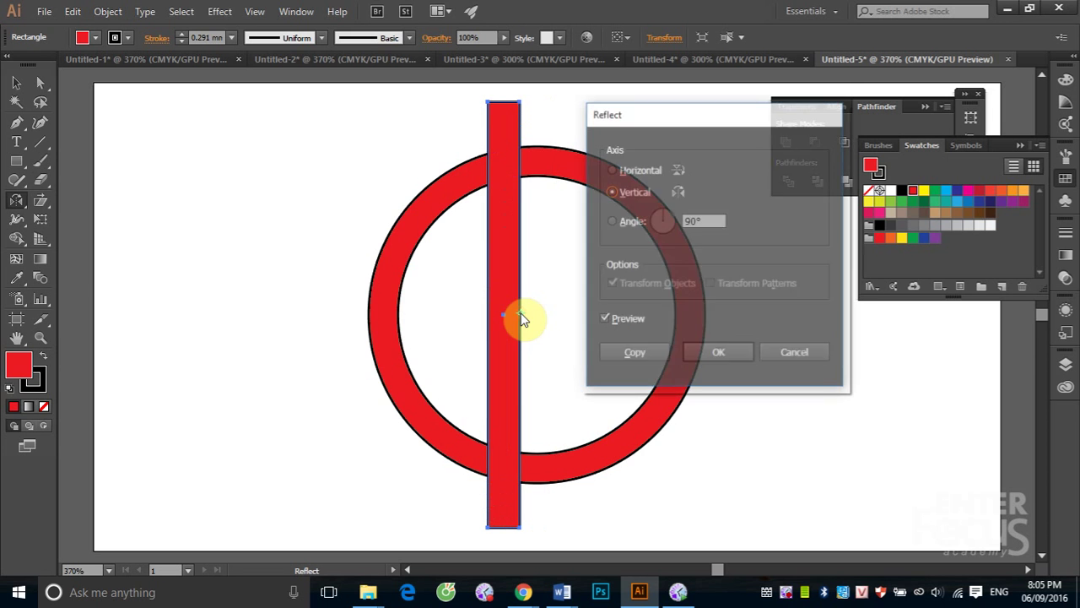
{"action": "left_click", "coordinate": [650, 350]}
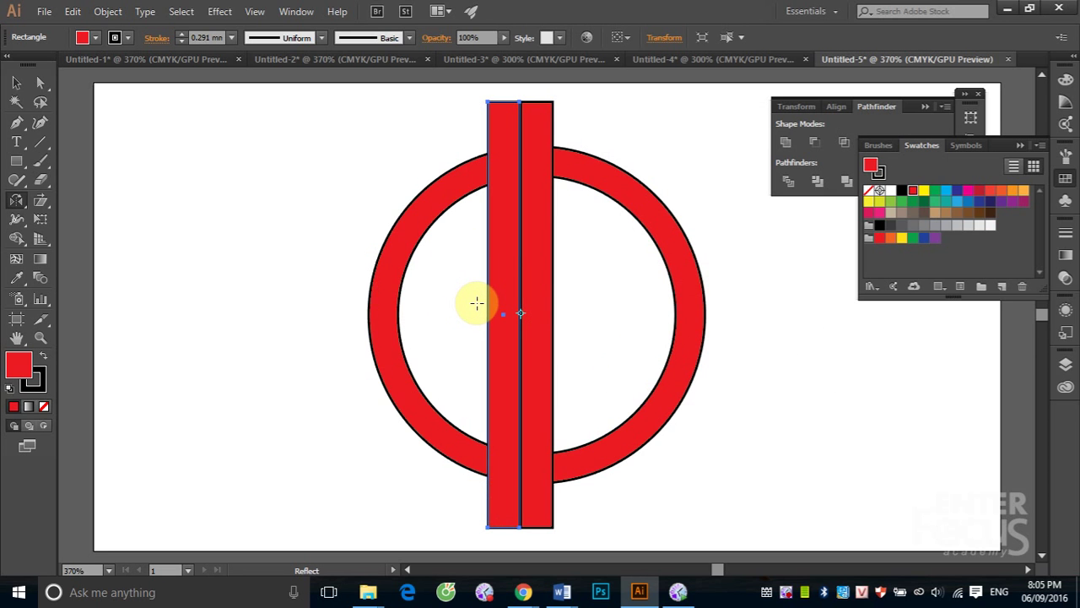
{"action": "left_click", "coordinate": [24, 83]}
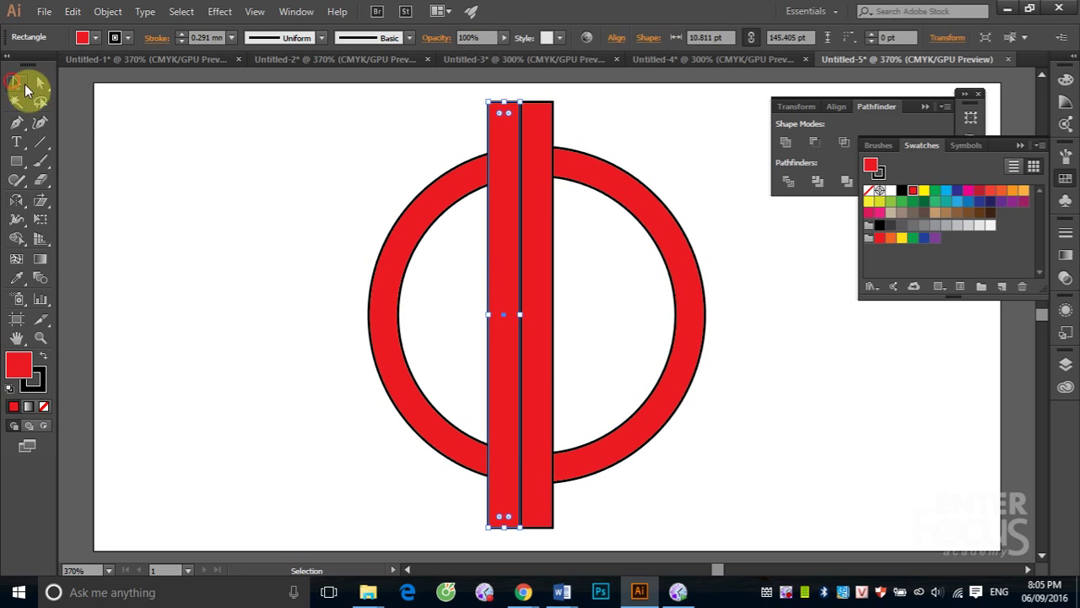
{"action": "left_click", "coordinate": [154, 138]}
Reflect a copy of the middle bar about its right edge to add a bar on the right
{"action": "left_click", "coordinate": [538, 162]}
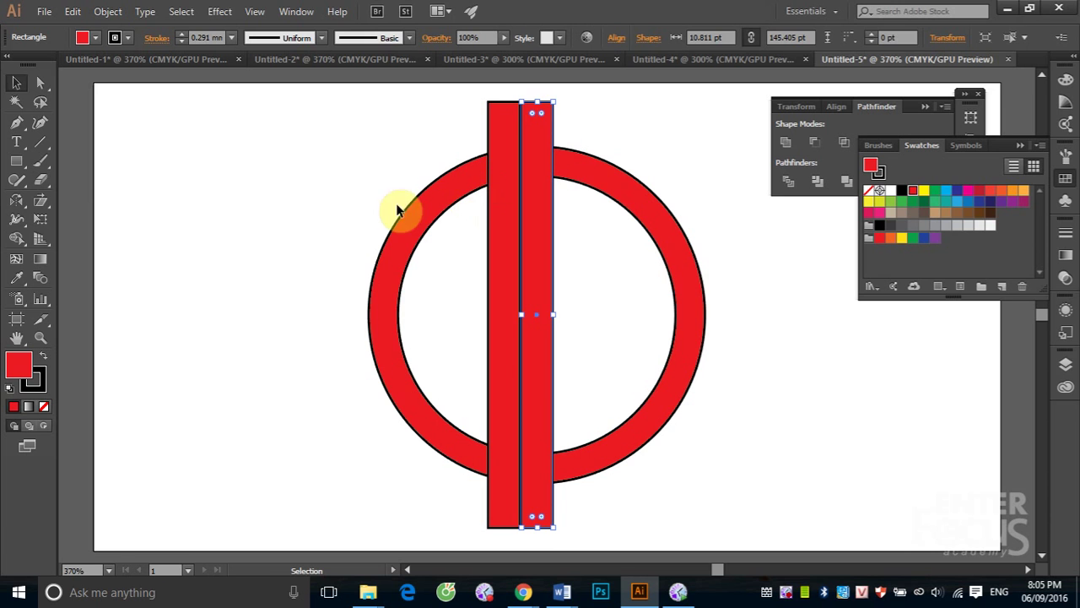
{"action": "left_click", "coordinate": [16, 200]}
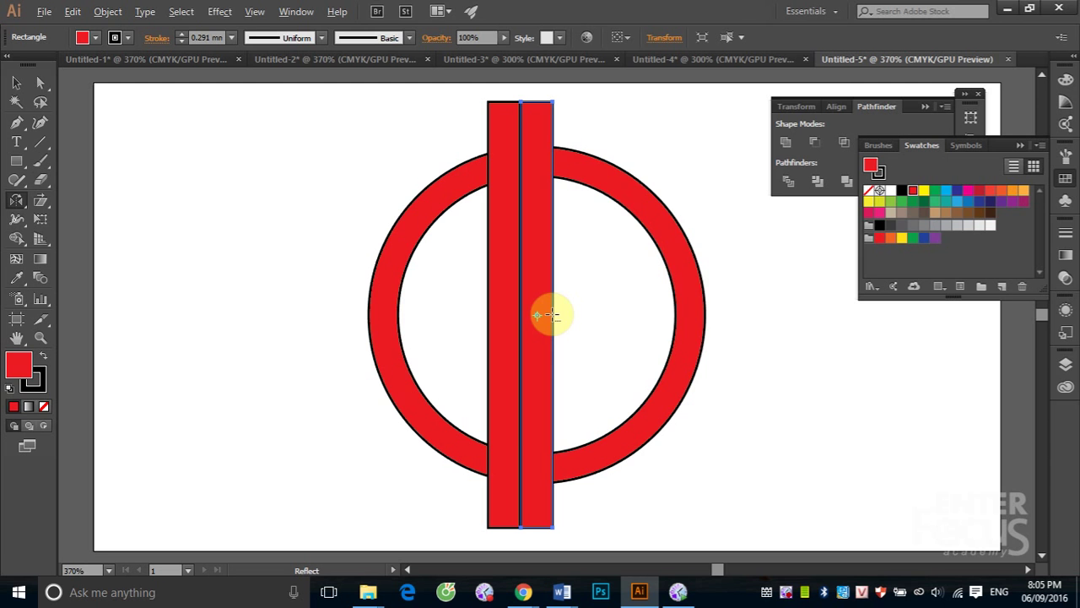
{"action": "left_click", "coordinate": [552, 315], "text": "alt"}
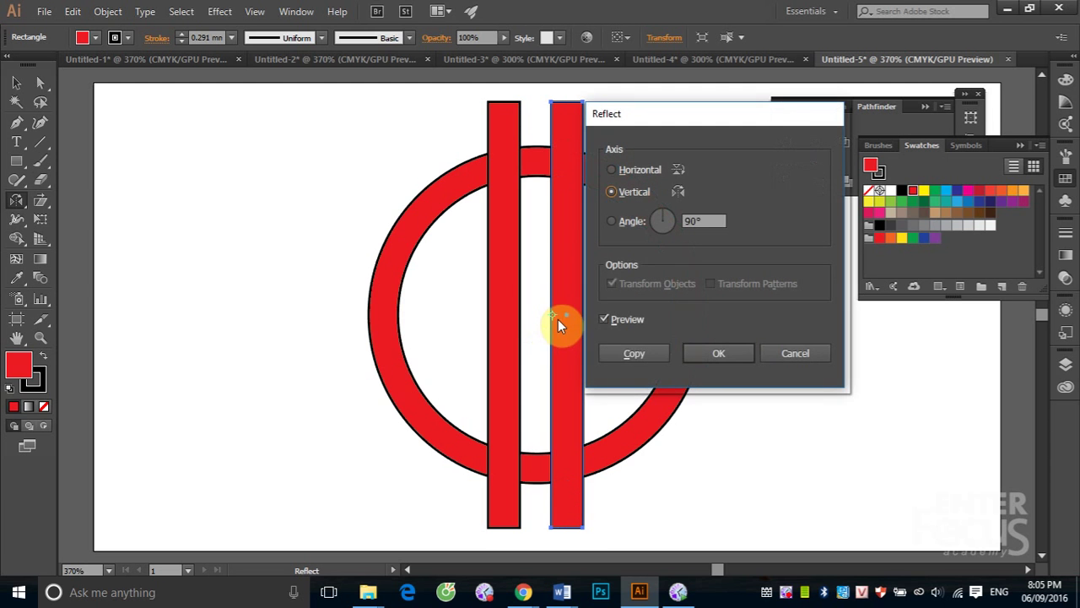
{"action": "left_click", "coordinate": [638, 356]}
{"action": "left_click", "coordinate": [11, 84]}
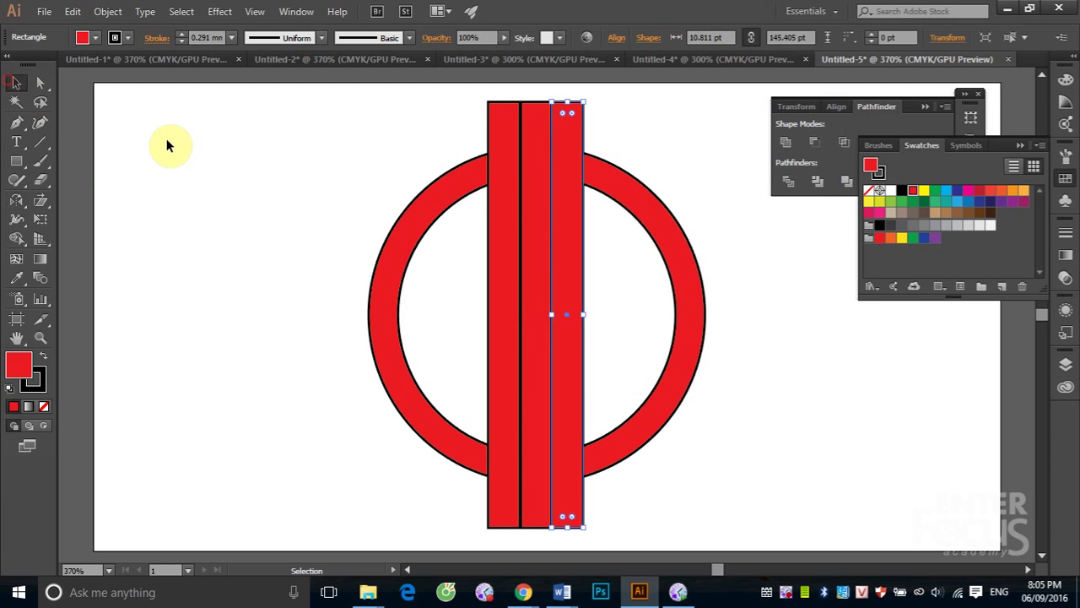
{"action": "left_click", "coordinate": [163, 142]}
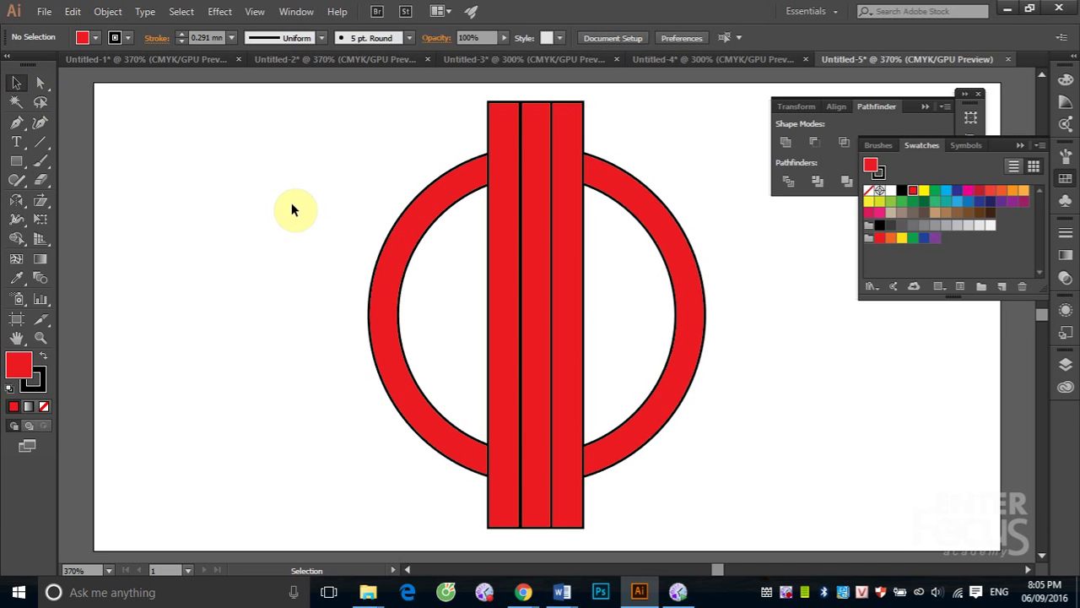
Select the narrow middle bar together with the ring
{"action": "left_click", "coordinate": [535, 124]}
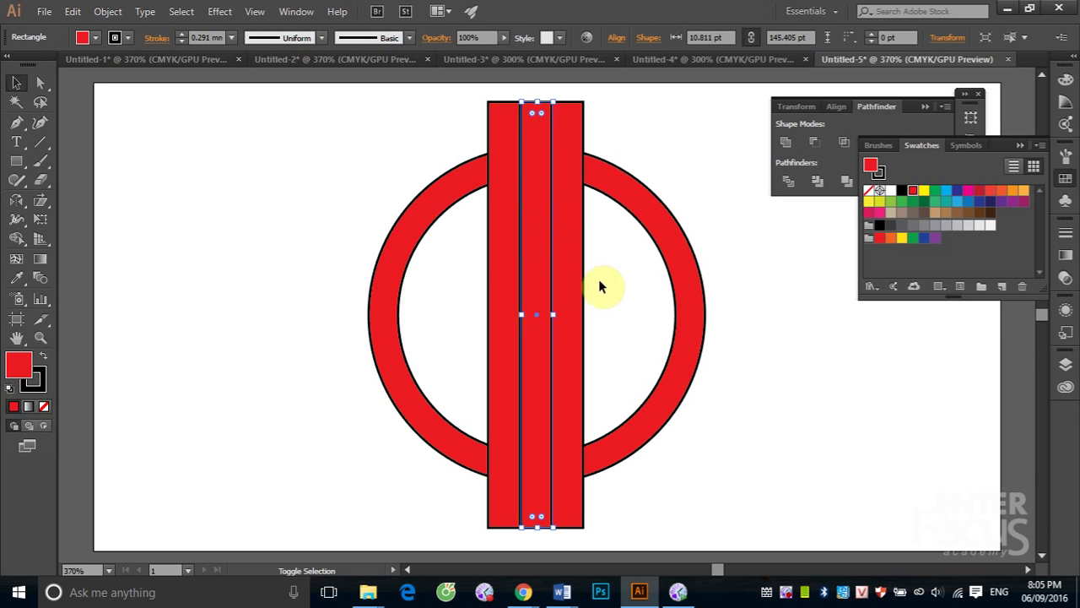
{"action": "left_click", "coordinate": [640, 205], "text": "shift"}
{"action": "left_click", "coordinate": [533, 140]}
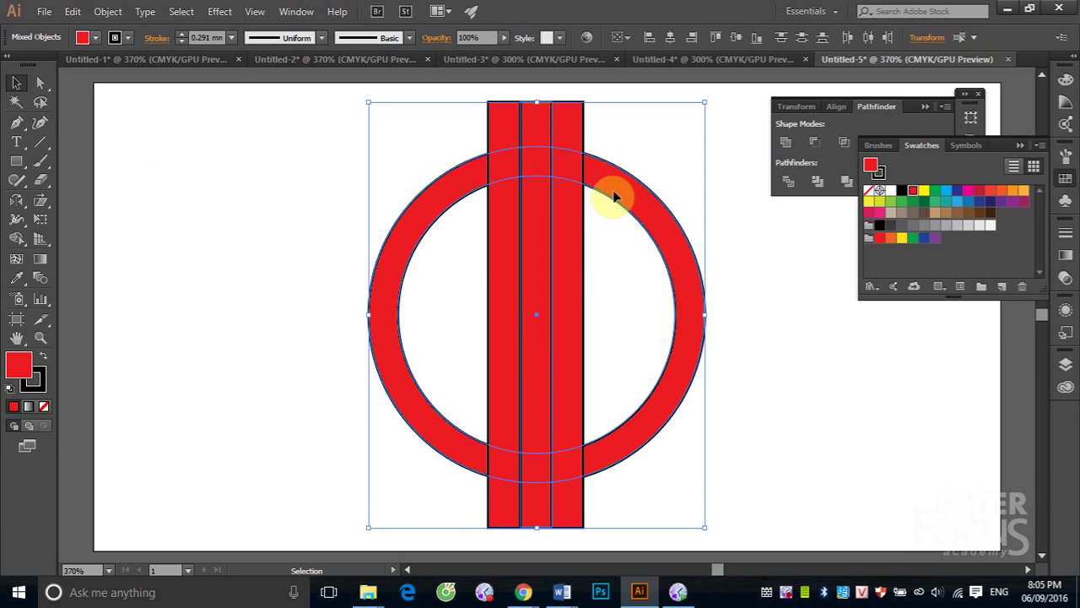
Split the ring with Minus Front and shorten the left bar to 54.054 pt, centre to bottom
{"action": "left_click", "coordinate": [819, 146]}
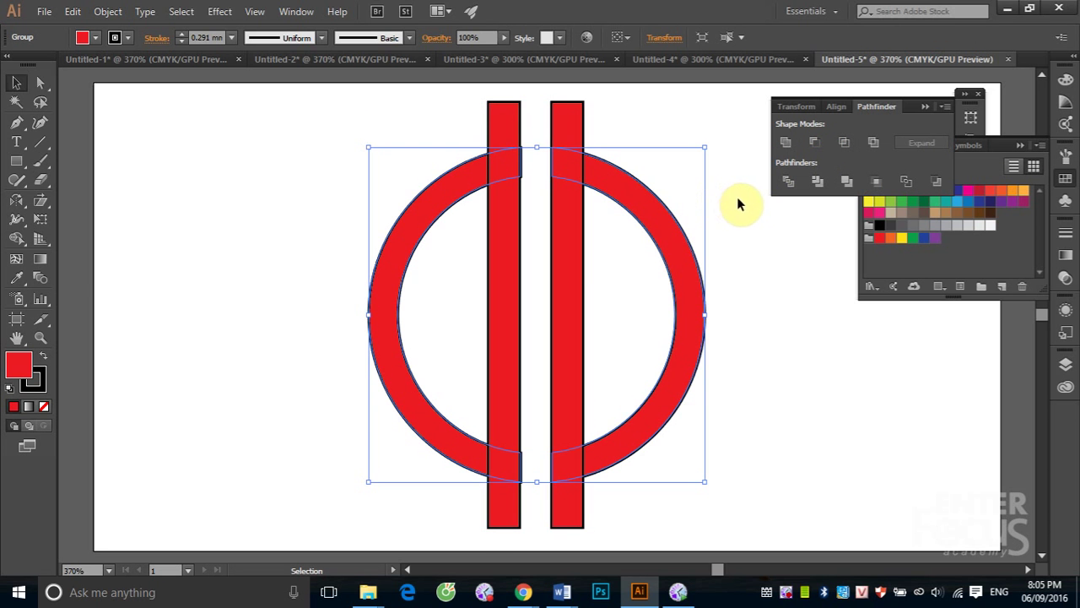
{"action": "left_click", "coordinate": [738, 200]}
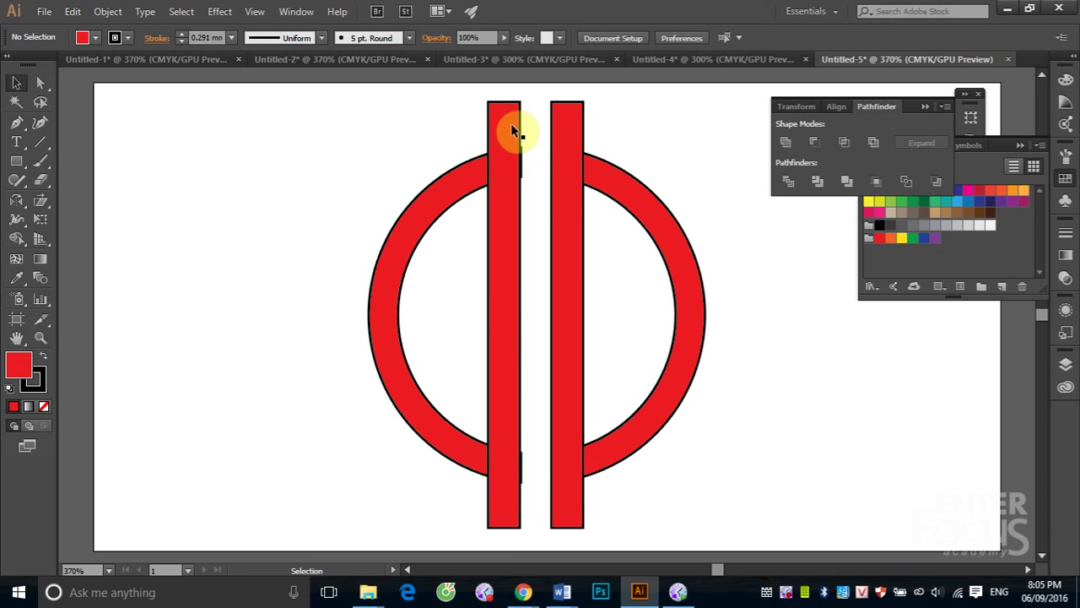
{"action": "left_click", "coordinate": [498, 150]}
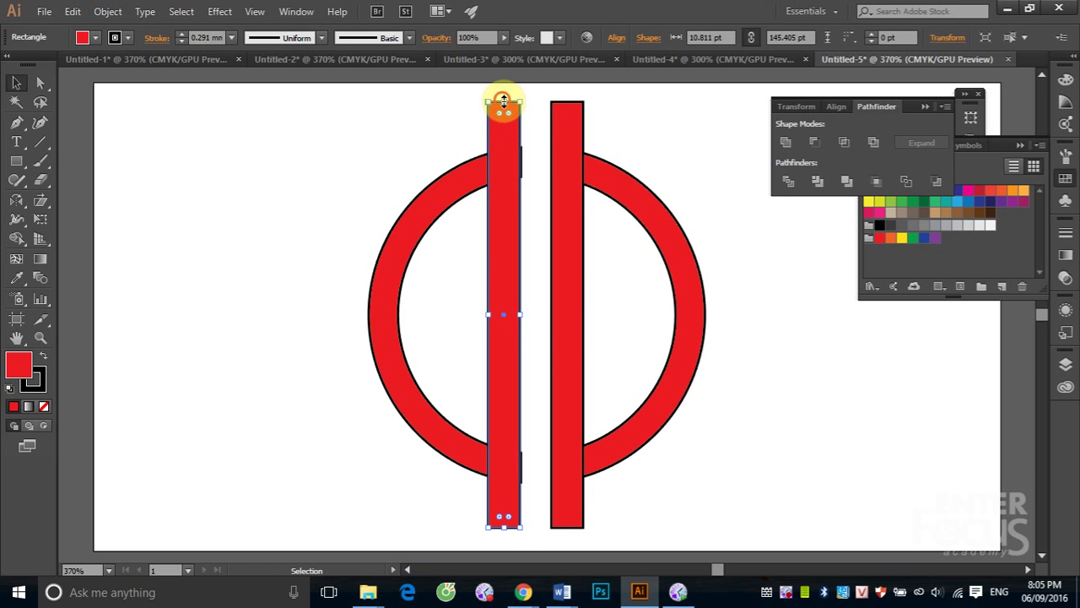
{"action": "left_click_drag", "start_coordinate": [503, 101], "coordinate": [509, 314]}
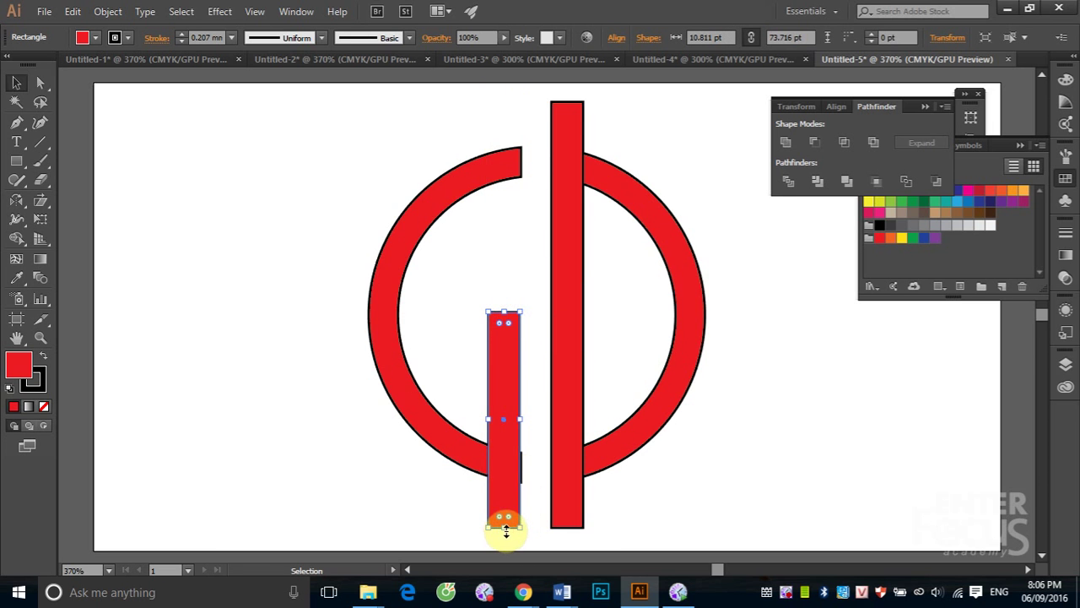
{"action": "left_click_drag", "start_coordinate": [506, 527], "coordinate": [505, 468]}
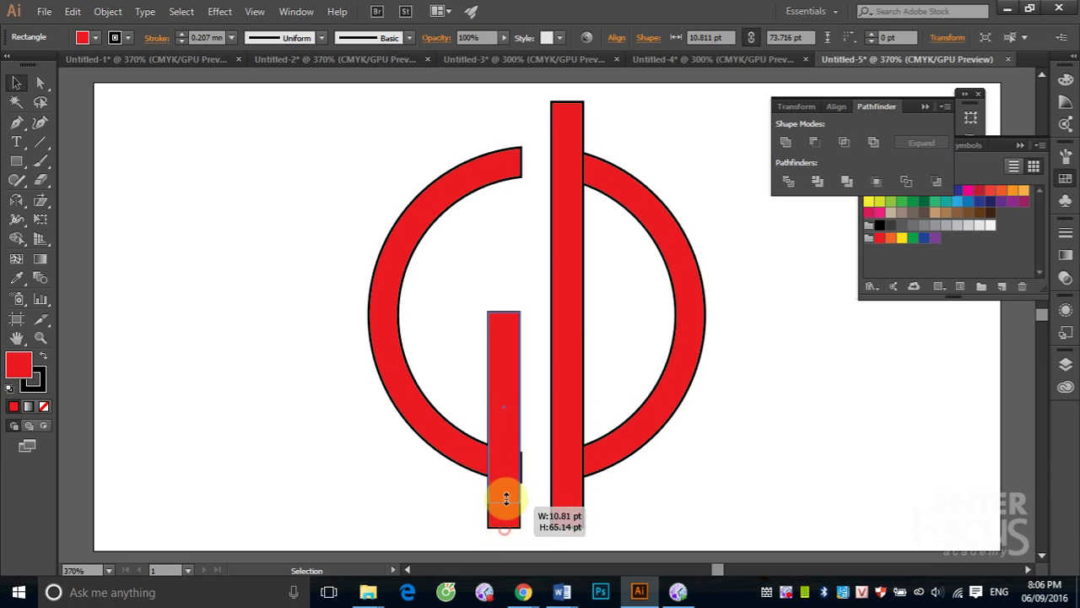
Check the split ring halves by selecting them, then select the tall right bar
{"action": "left_click", "coordinate": [397, 379], "text": "shift"}
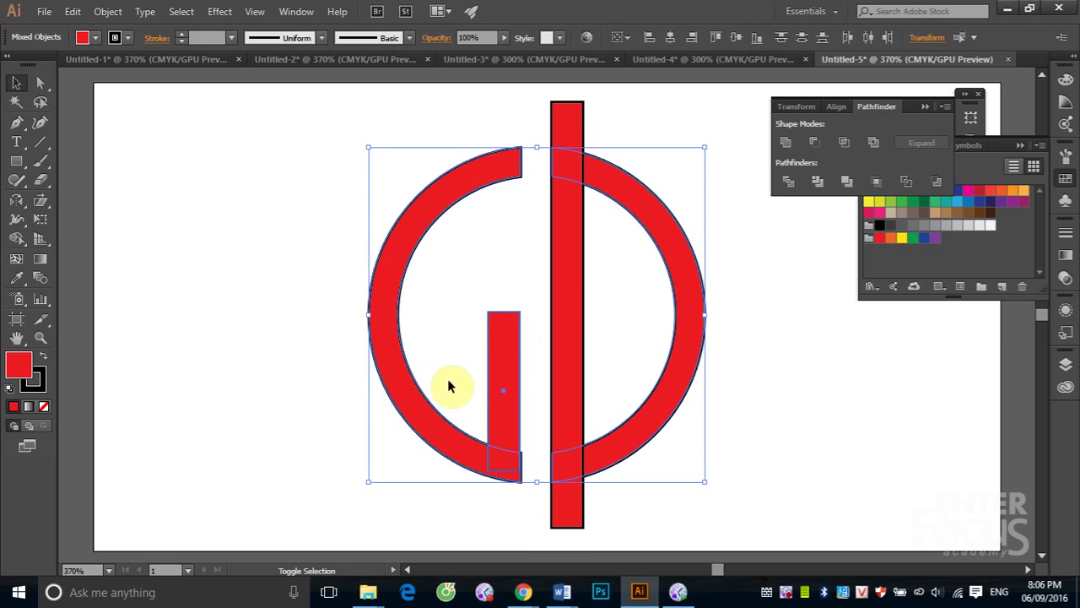
{"action": "left_click", "coordinate": [791, 322]}
{"action": "left_click", "coordinate": [659, 222]}
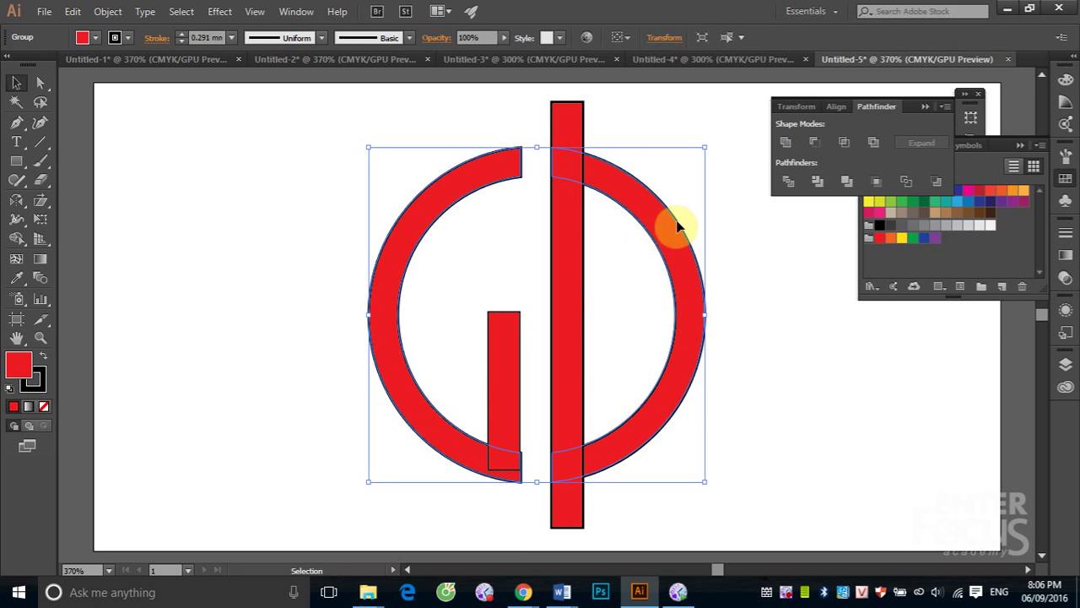
{"action": "left_click", "coordinate": [790, 246]}
{"action": "left_click", "coordinate": [692, 282]}
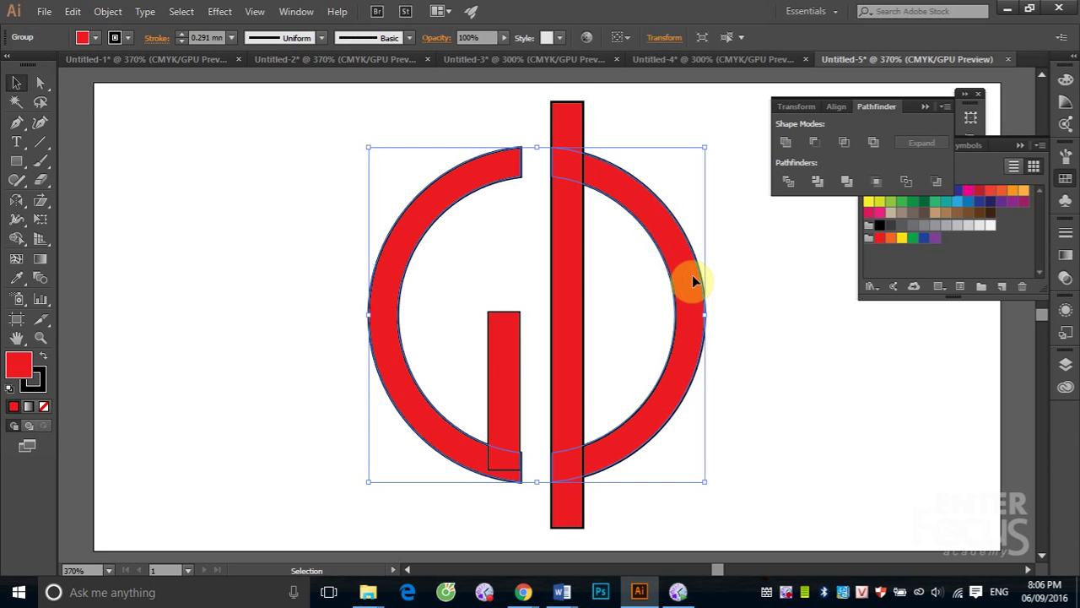
{"action": "left_click", "coordinate": [751, 304]}
{"action": "left_click", "coordinate": [572, 152]}
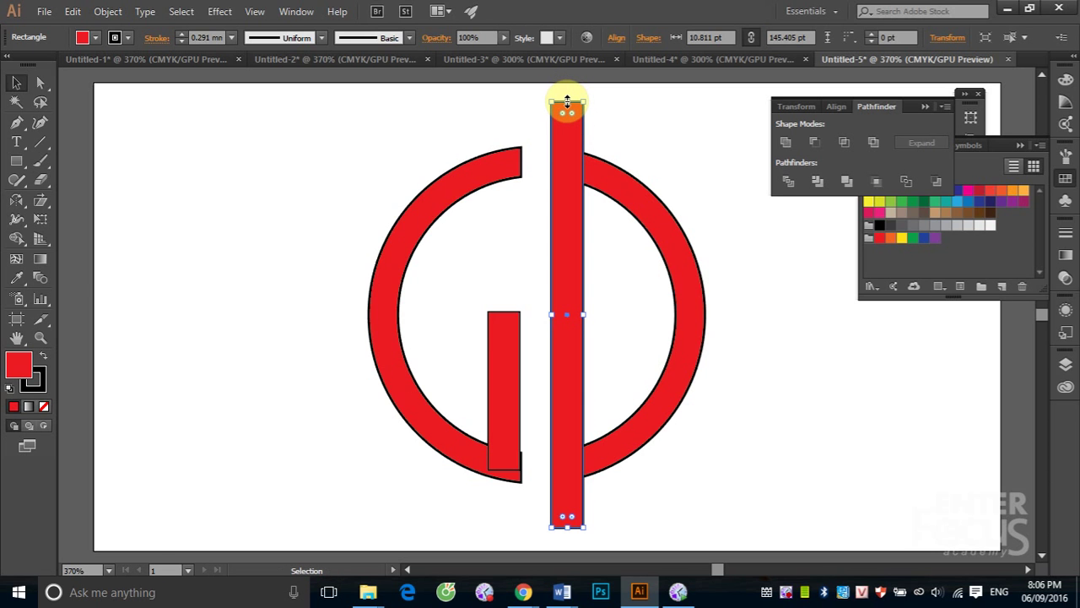
Trim the tall right bar to the ring's height and zoom into the bottom gap
{"action": "left_click_drag", "start_coordinate": [567, 101], "coordinate": [565, 155]}
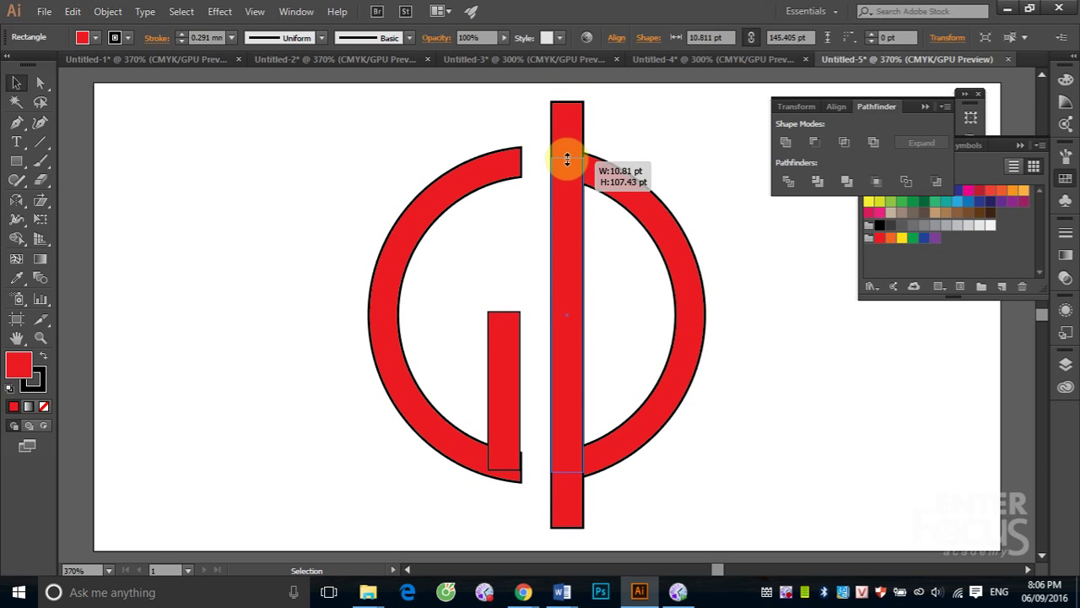
{"action": "left_click", "coordinate": [737, 191]}
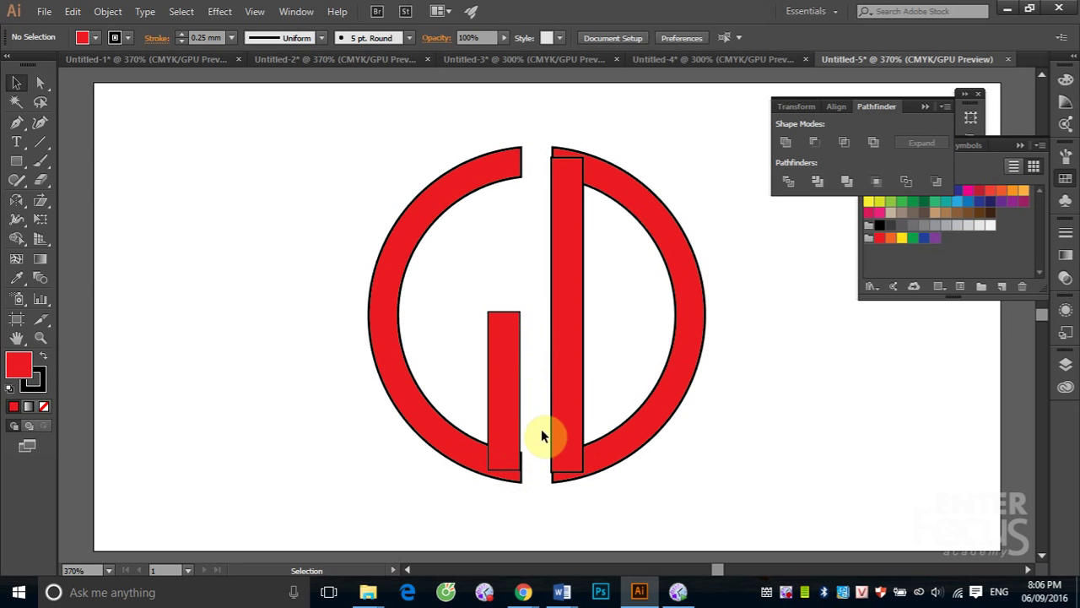
{"action": "key", "text": "ctrl+space"}
{"action": "left_click_drag", "start_coordinate": [465, 414], "coordinate": [614, 510]}
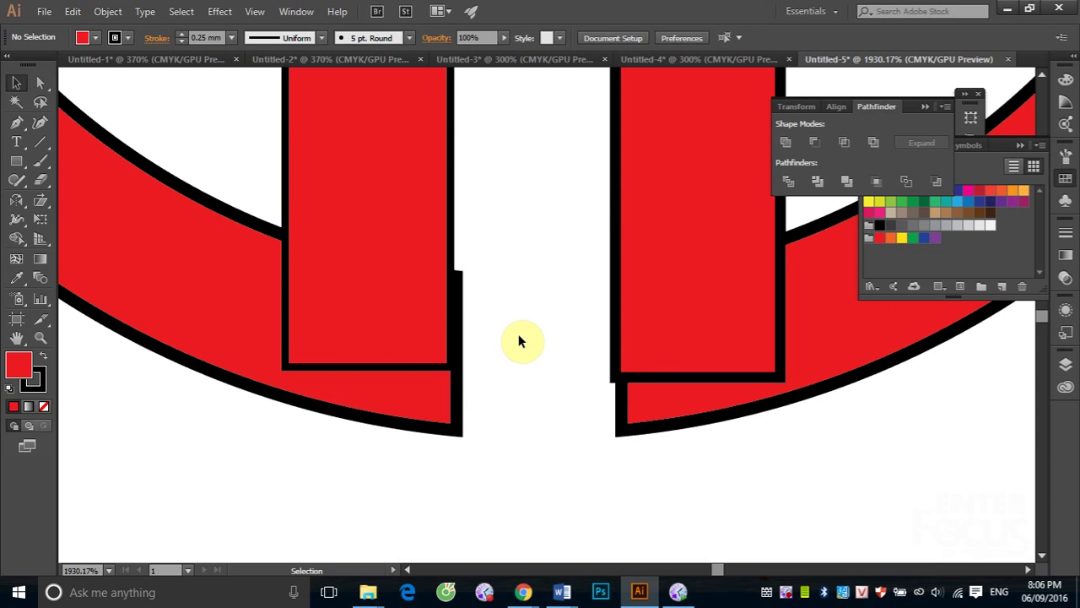
Ungroup the two curved ring halves with Object > Ungroup
{"action": "left_click", "coordinate": [370, 255]}
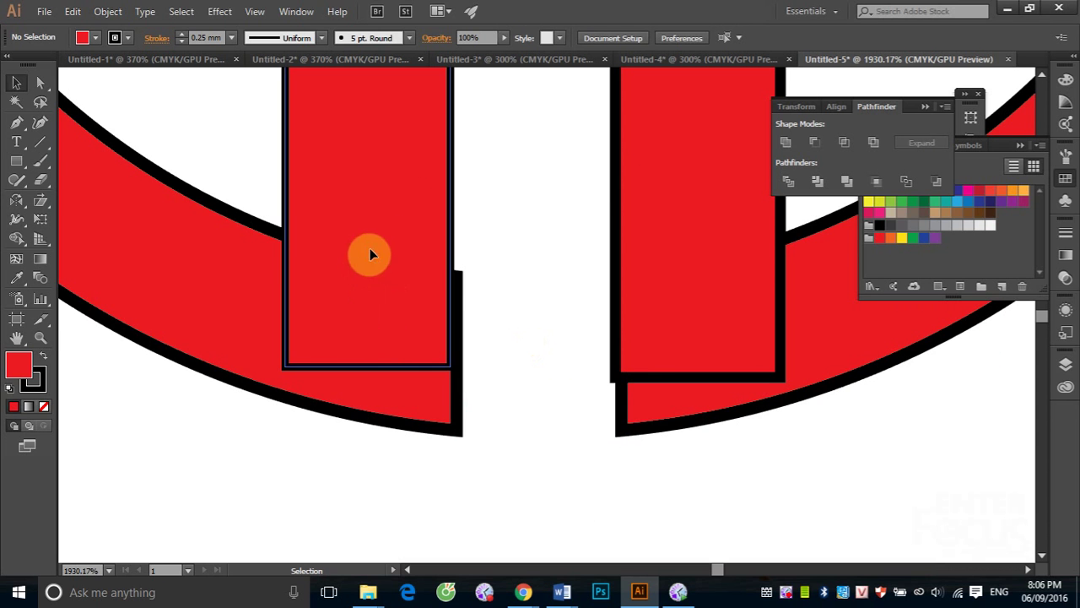
{"action": "left_click", "coordinate": [423, 415]}
{"action": "left_click", "coordinate": [412, 408]}
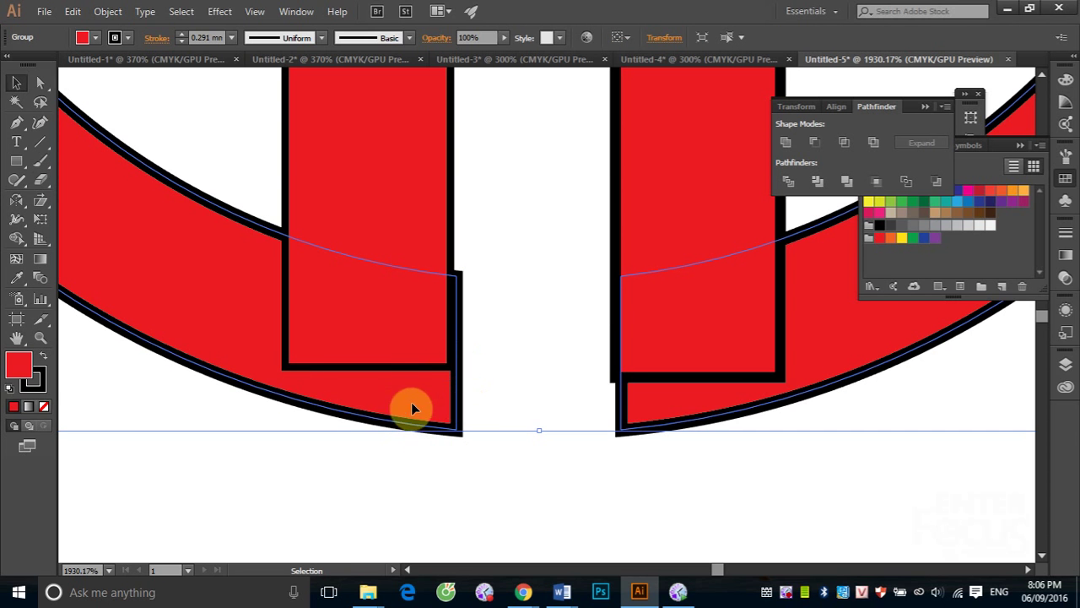
{"action": "left_click", "coordinate": [111, 12]}
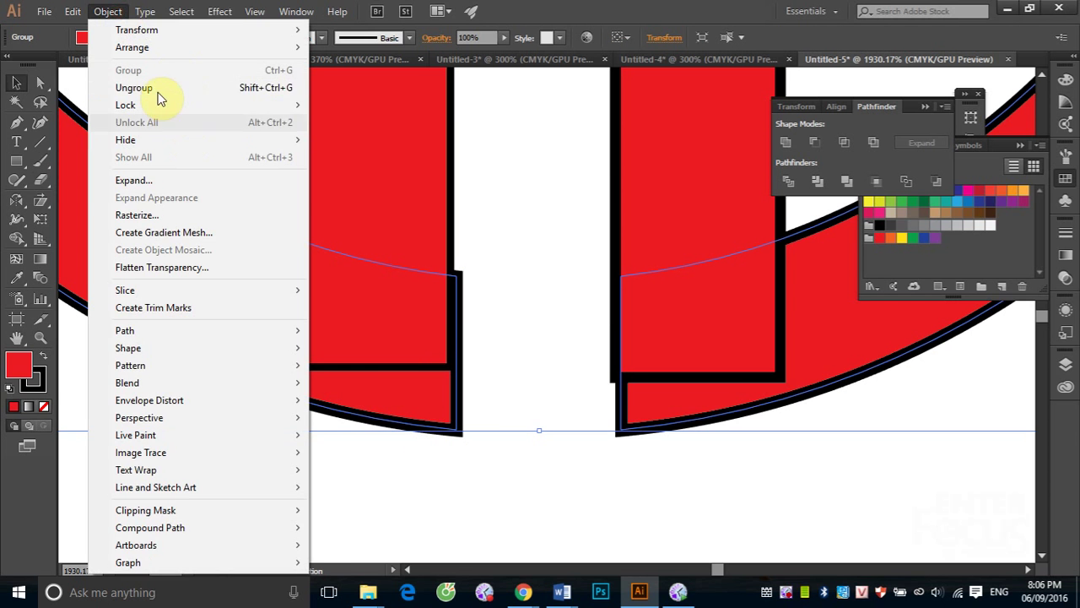
{"action": "left_click", "coordinate": [155, 90]}
{"action": "left_click", "coordinate": [509, 501]}
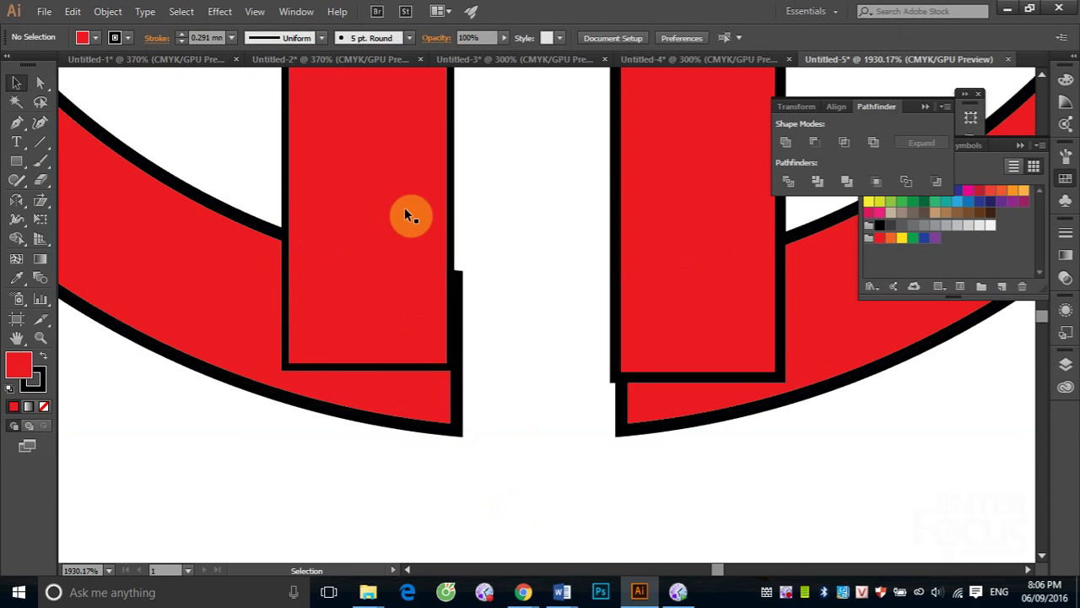
Align the left rectangle's right edge to the lower-left band as key object
{"action": "left_click", "coordinate": [411, 211]}
{"action": "left_click", "coordinate": [263, 331]}
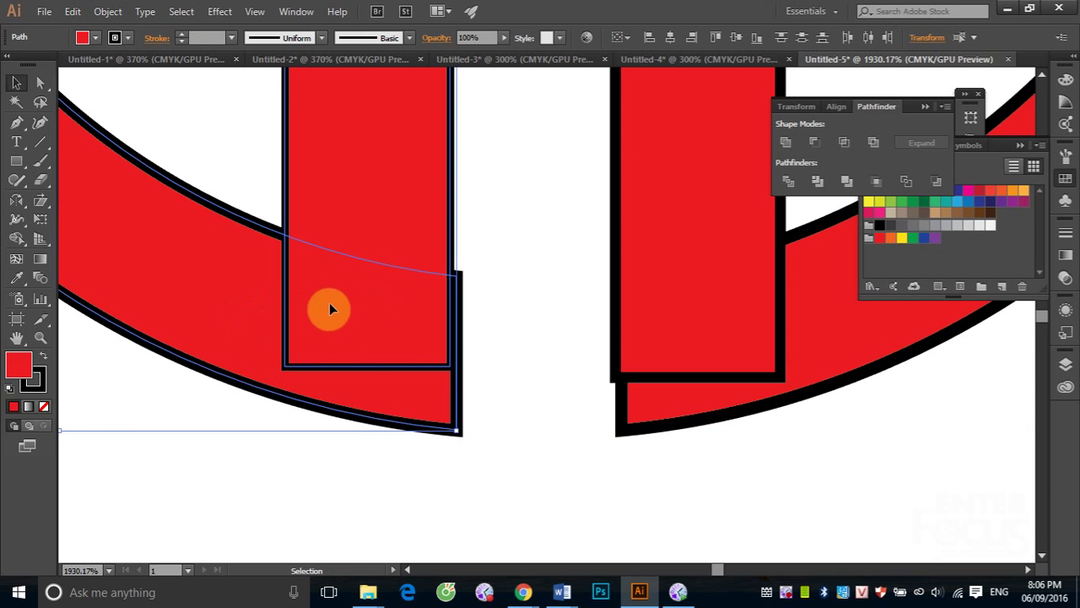
{"action": "left_click", "coordinate": [249, 297], "text": "shift"}
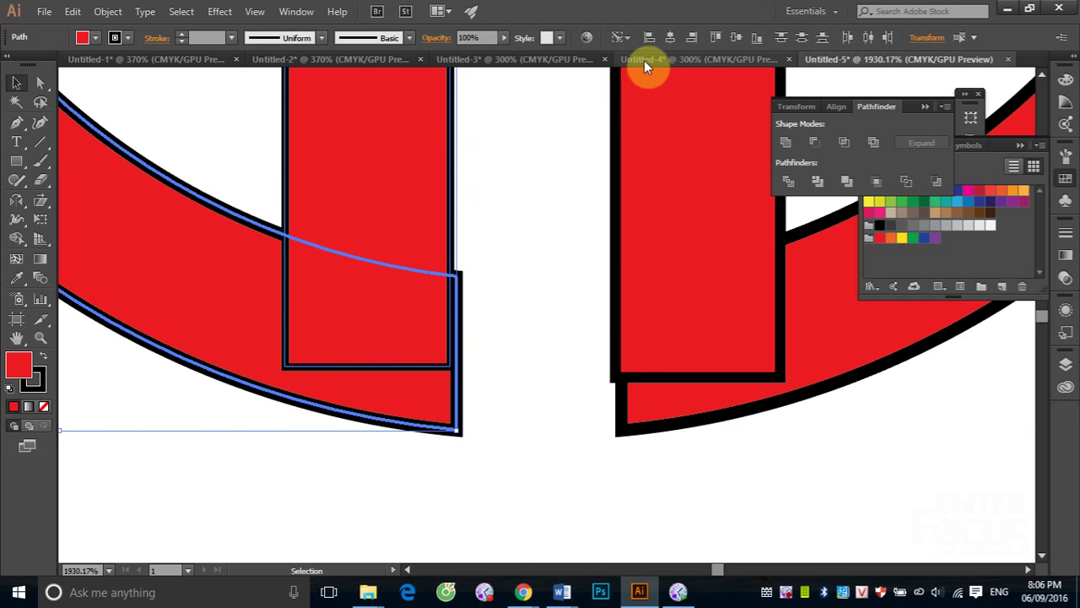
{"action": "left_click", "coordinate": [689, 36]}
{"action": "left_click", "coordinate": [735, 469]}
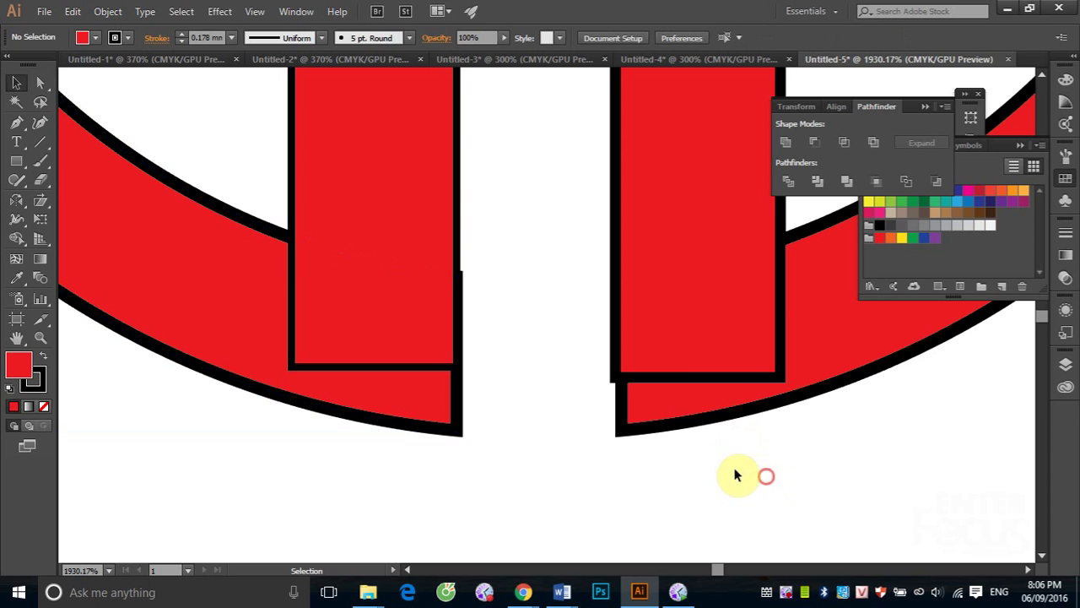
Align the right rectangle's left edge to the right band as key object
{"action": "left_click", "coordinate": [715, 341]}
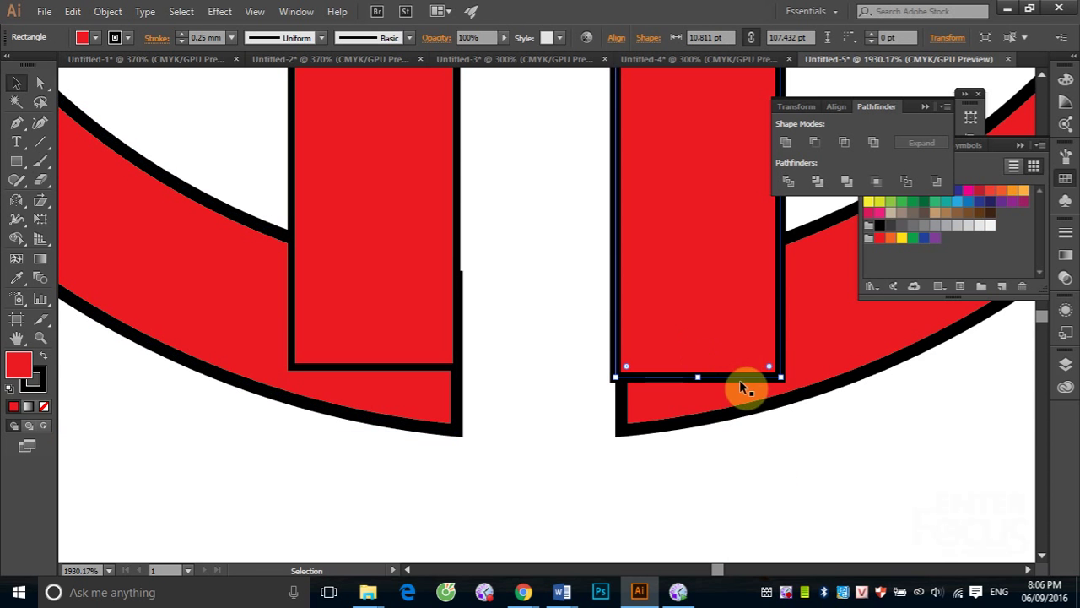
{"action": "left_click", "coordinate": [661, 422], "text": "shift"}
{"action": "left_click", "coordinate": [661, 422]}
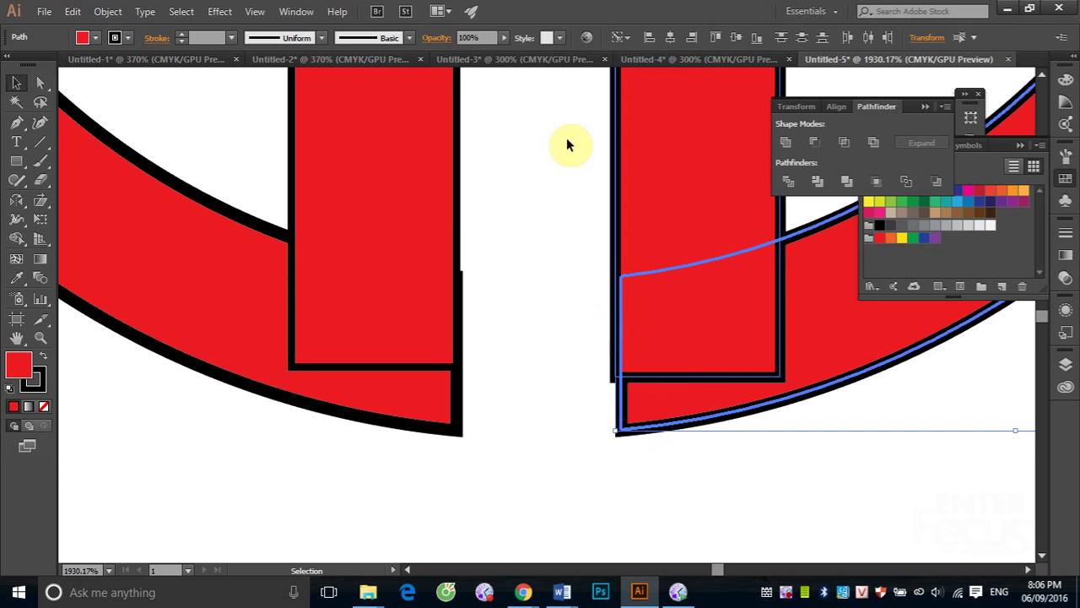
{"action": "left_click", "coordinate": [652, 37]}
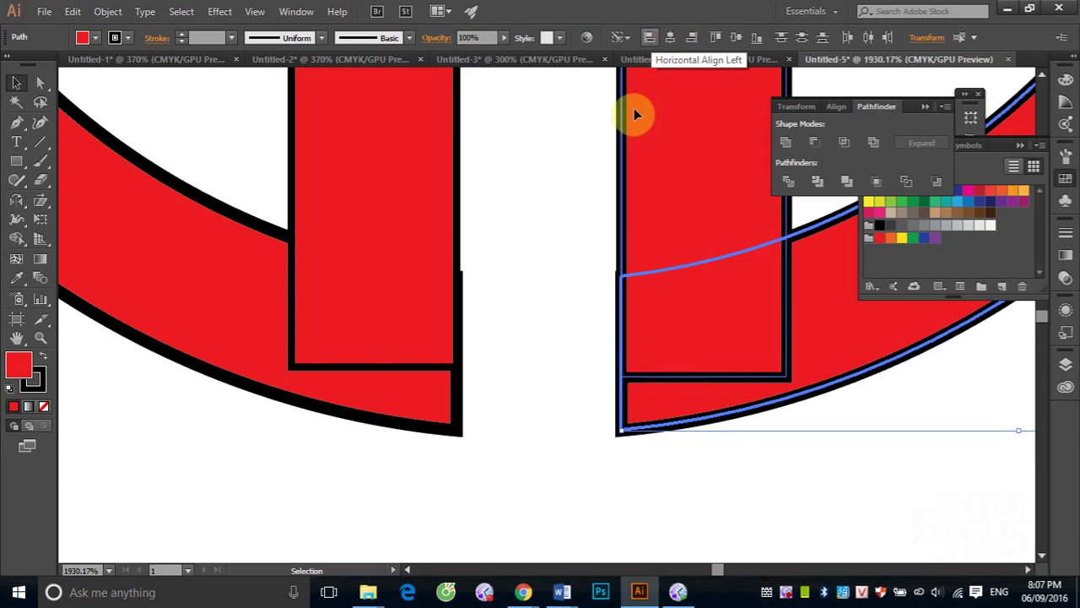
{"action": "left_click", "coordinate": [731, 480]}
Select the left rectangle with its band and zoom out to view the whole G and D
{"action": "left_click", "coordinate": [403, 353]}
{"action": "left_click", "coordinate": [404, 393], "text": "shift"}
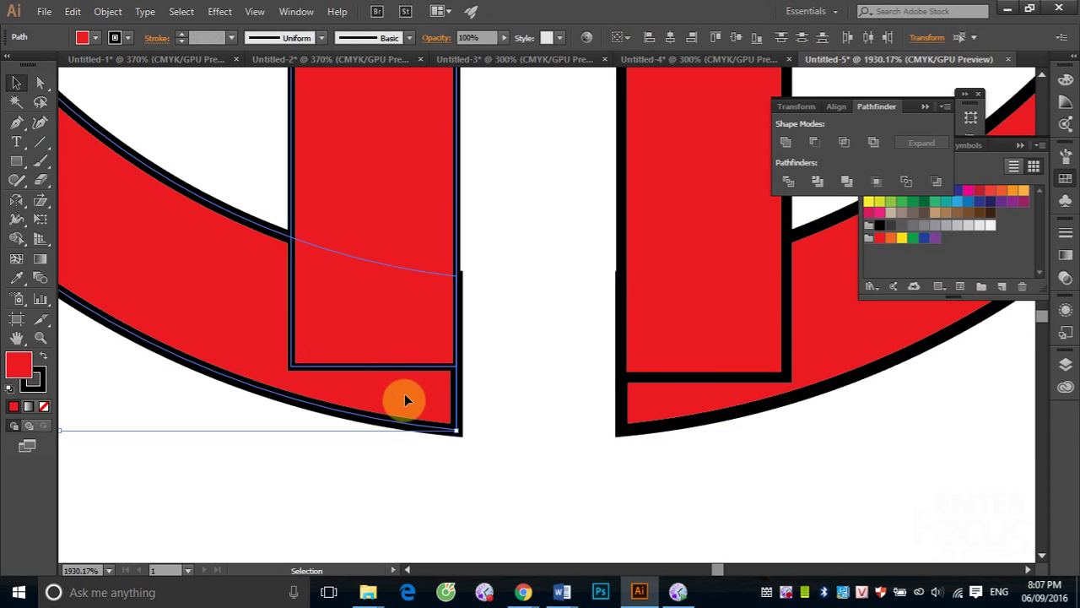
{"action": "key", "text": "a"}
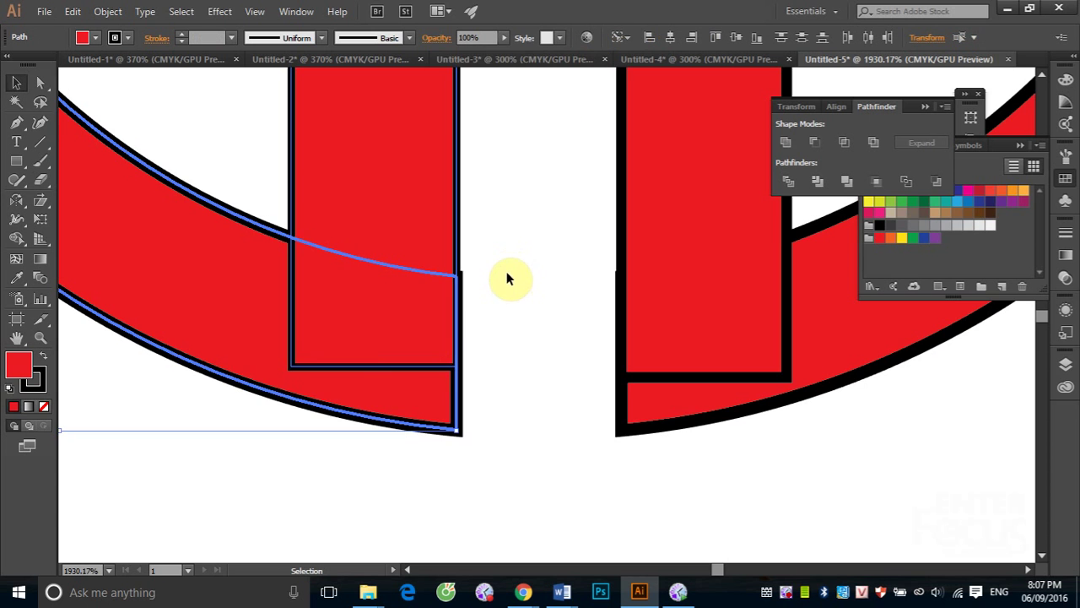
{"action": "key", "text": "ctrl+minus"}
{"action": "key", "text": "ctrl+minus"}
{"action": "key", "text": "ctrl+minus"}
{"action": "key", "text": "ctrl+minus"}
{"action": "key", "text": "ctrl+minus"}
{"action": "key", "text": "ctrl+minus"}
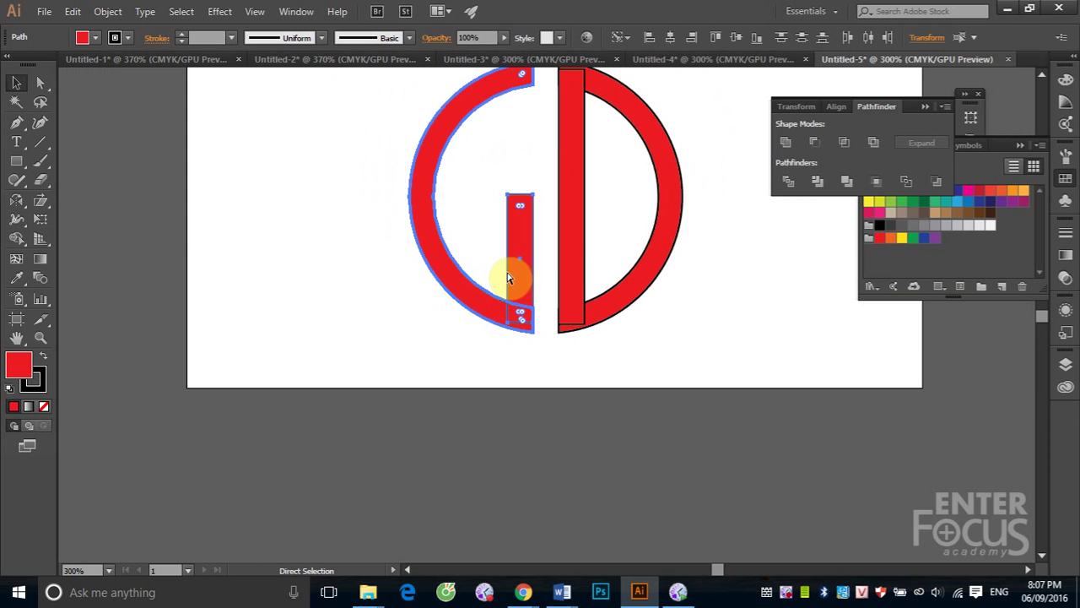
Merge all the G and D logo pieces into single shapes with Pathfinder
{"action": "key", "text": "v"}
{"action": "key", "text": "ctrl+minus"}
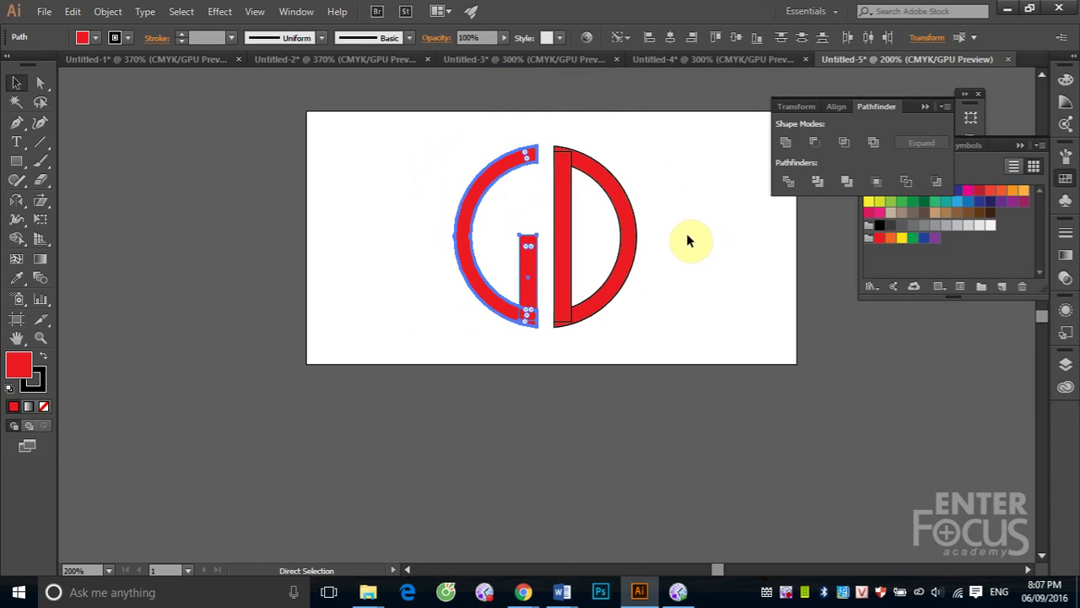
{"action": "left_click_drag", "start_coordinate": [422, 127], "coordinate": [680, 368]}
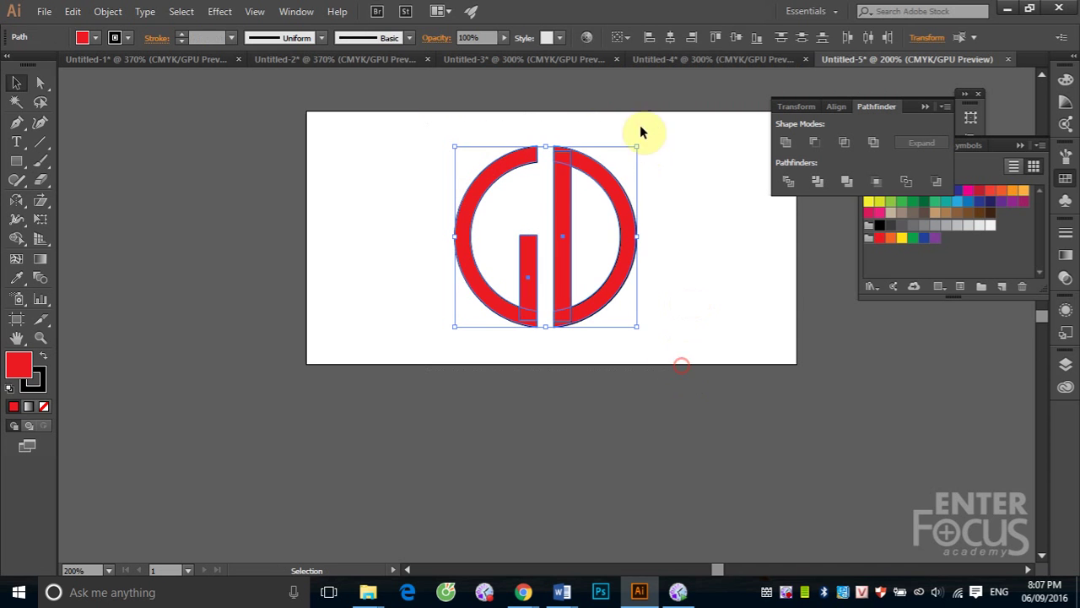
{"action": "left_click", "coordinate": [815, 181]}
{"action": "left_click", "coordinate": [788, 142]}
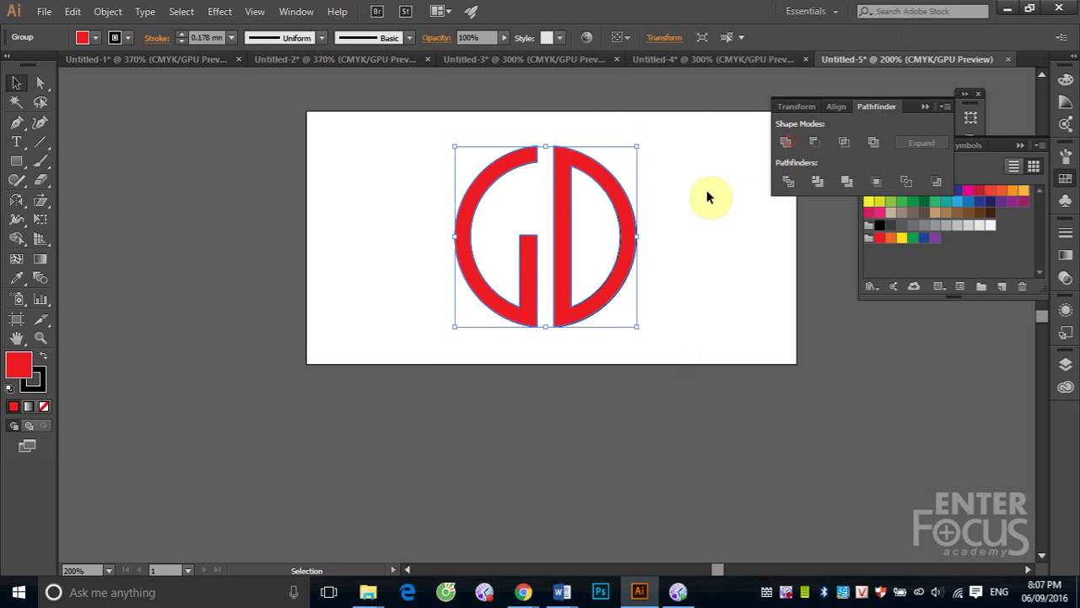
{"action": "left_click", "coordinate": [713, 249]}
Set the red GD logo's stroke to None
{"action": "left_click", "coordinate": [521, 268]}
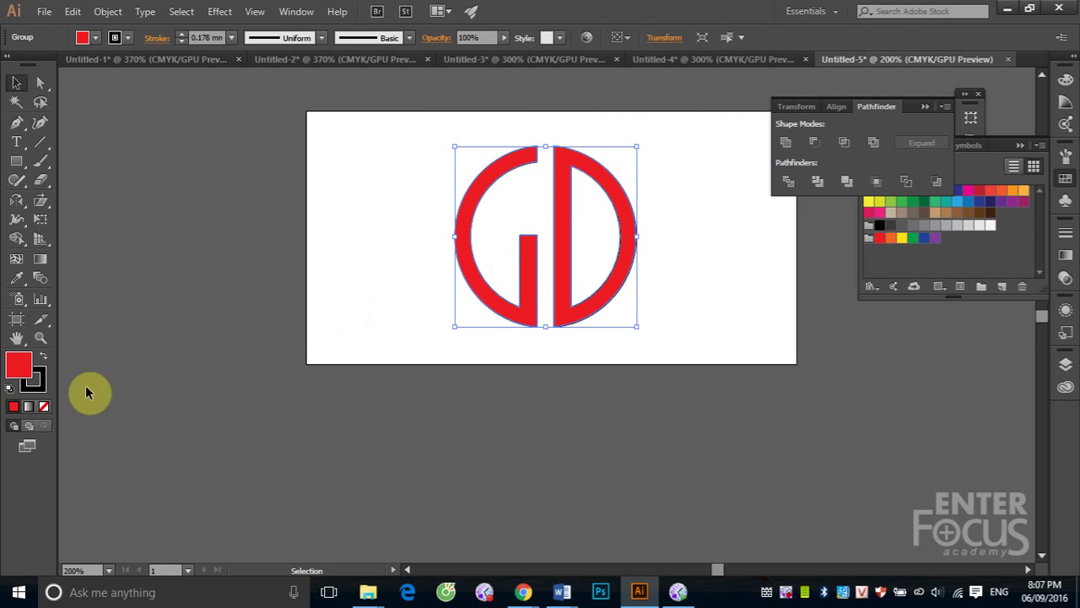
{"action": "left_click", "coordinate": [43, 385]}
{"action": "left_click", "coordinate": [44, 405]}
{"action": "left_click", "coordinate": [329, 280]}
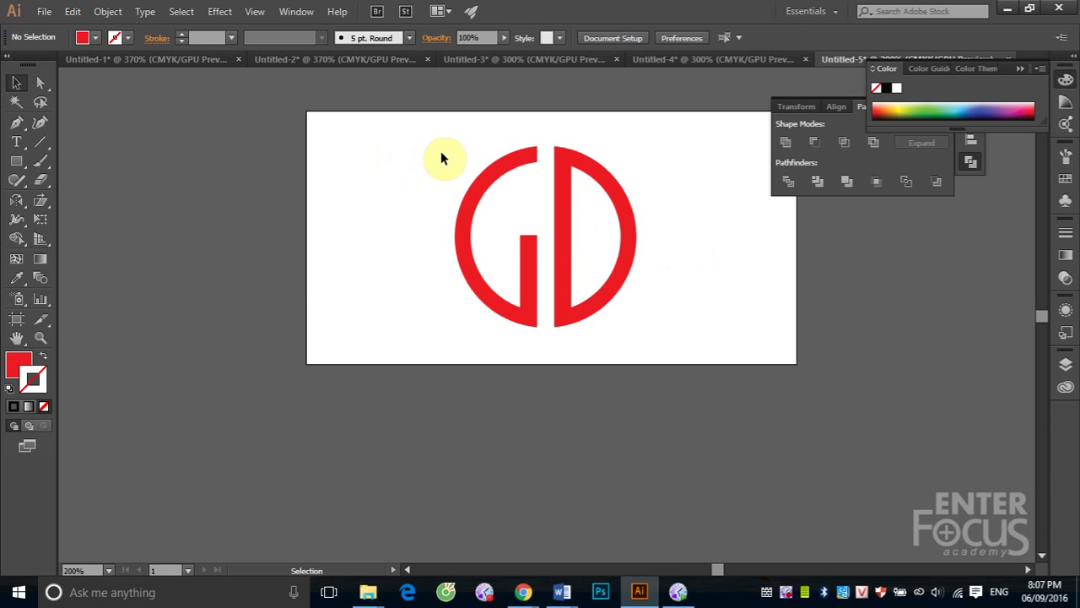
Move the whole GD logo onto the pasteboard left of the artboard
{"action": "left_click_drag", "start_coordinate": [427, 135], "coordinate": [666, 344]}
{"action": "left_click_drag", "start_coordinate": [568, 260], "coordinate": [194, 254]}
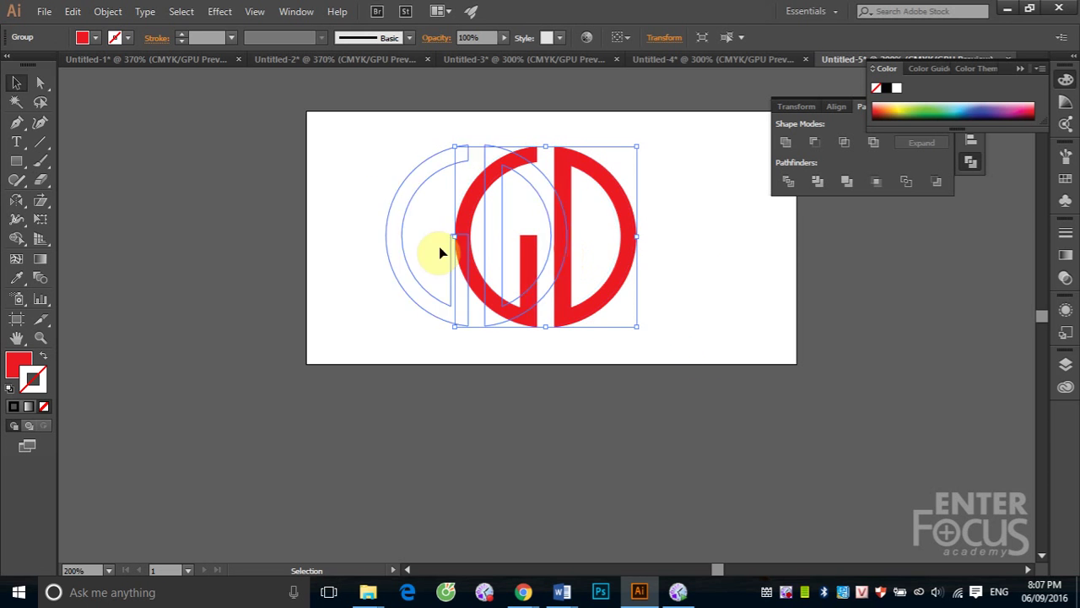
{"action": "left_click", "coordinate": [366, 402]}
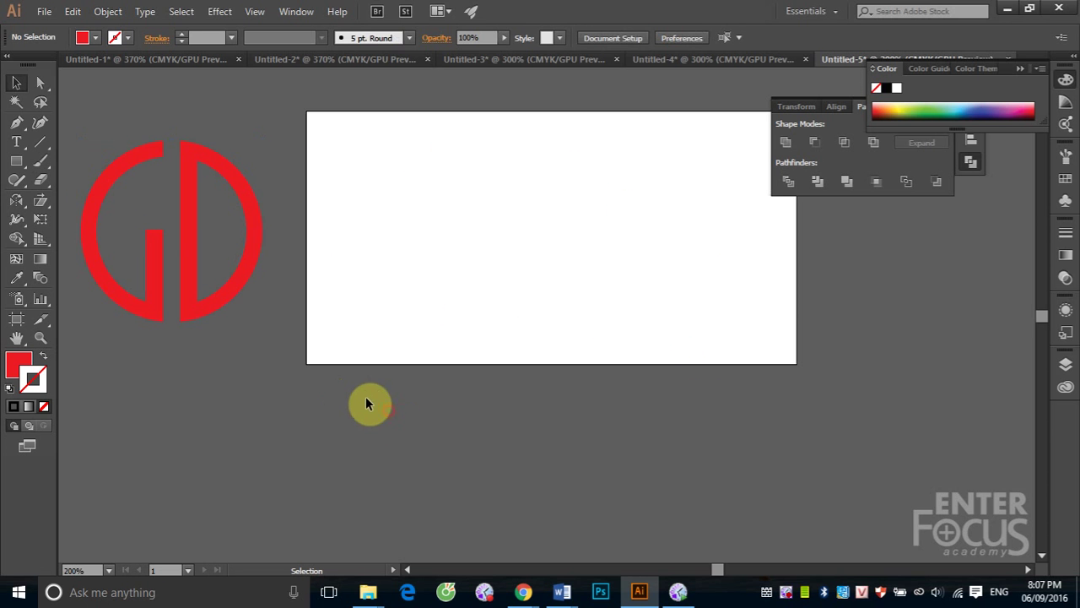
Draw a red circle on the artboard with a smaller concentric copy inside it
{"action": "left_click", "coordinate": [16, 162]}
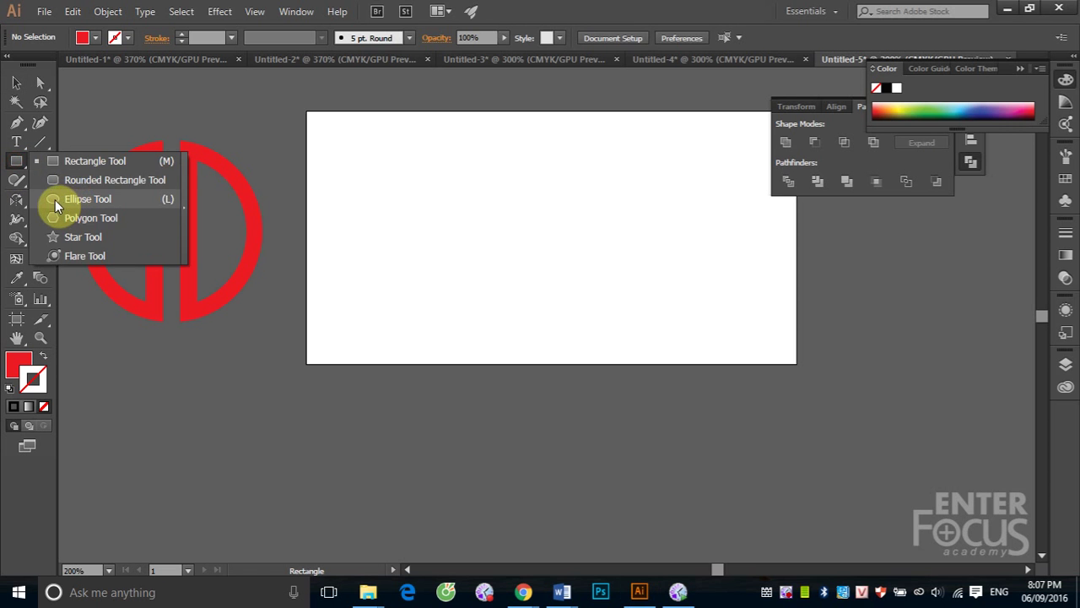
{"action": "left_click_drag", "start_coordinate": [16, 162], "coordinate": [54, 199]}
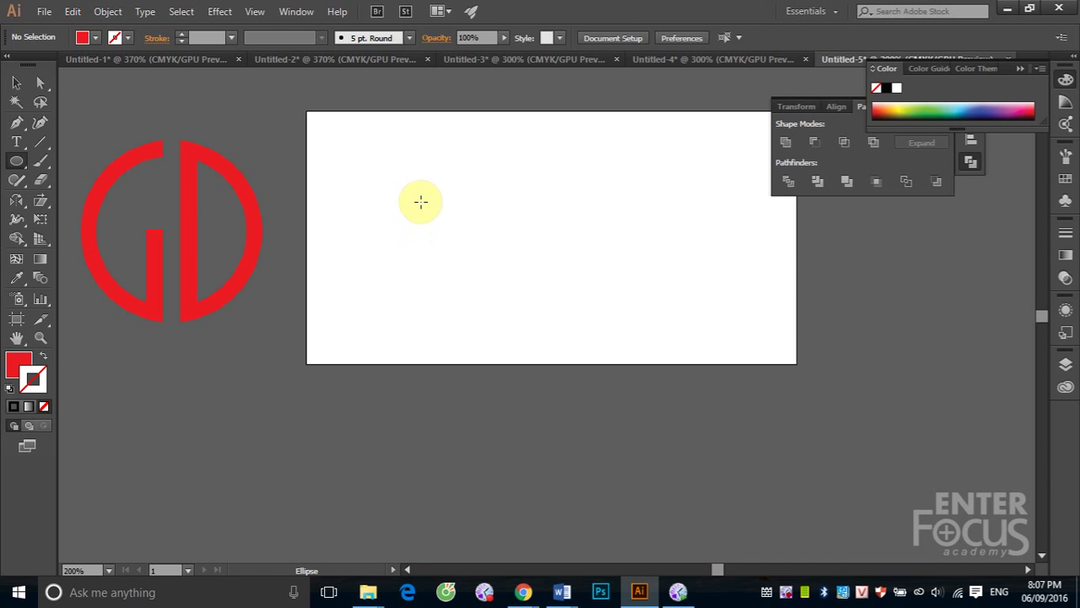
{"action": "left_click_drag", "start_coordinate": [372, 173], "coordinate": [546, 347]}
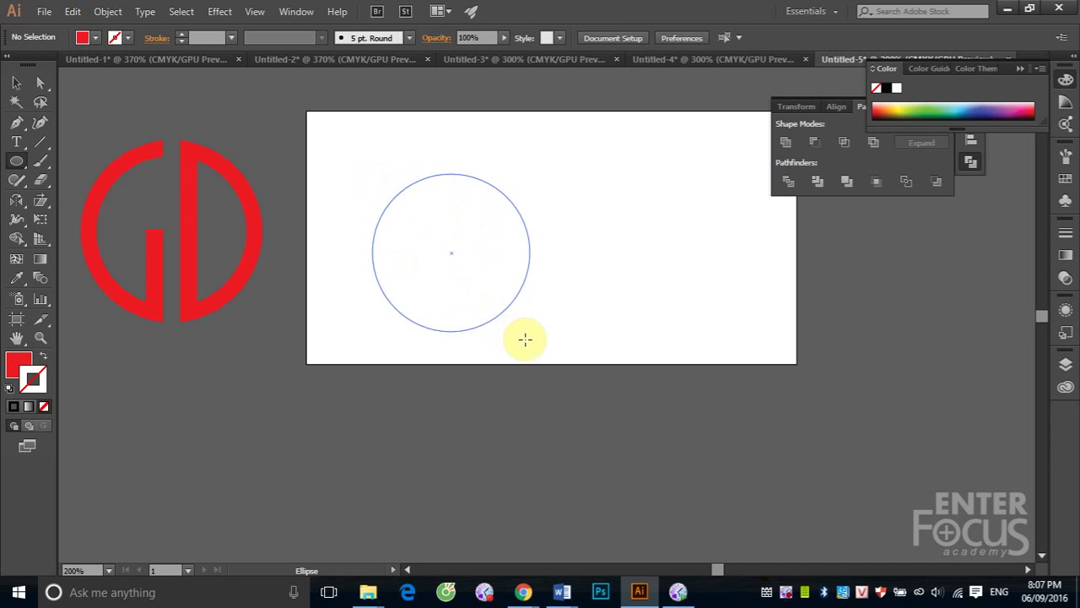
{"action": "left_click", "coordinate": [16, 82]}
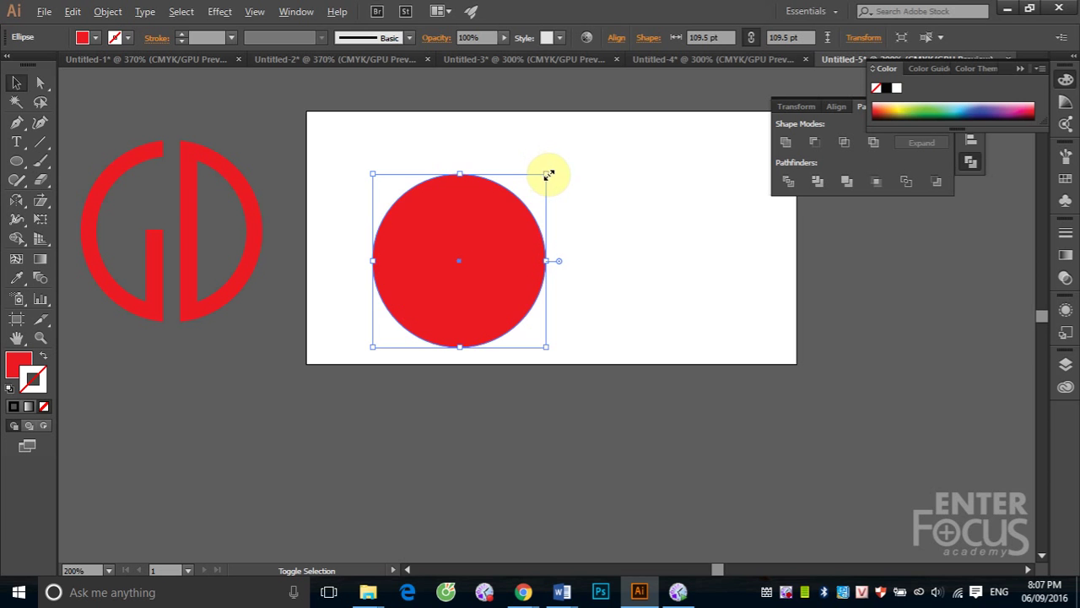
{"action": "left_click_drag", "start_coordinate": [546, 173], "coordinate": [526, 181]}
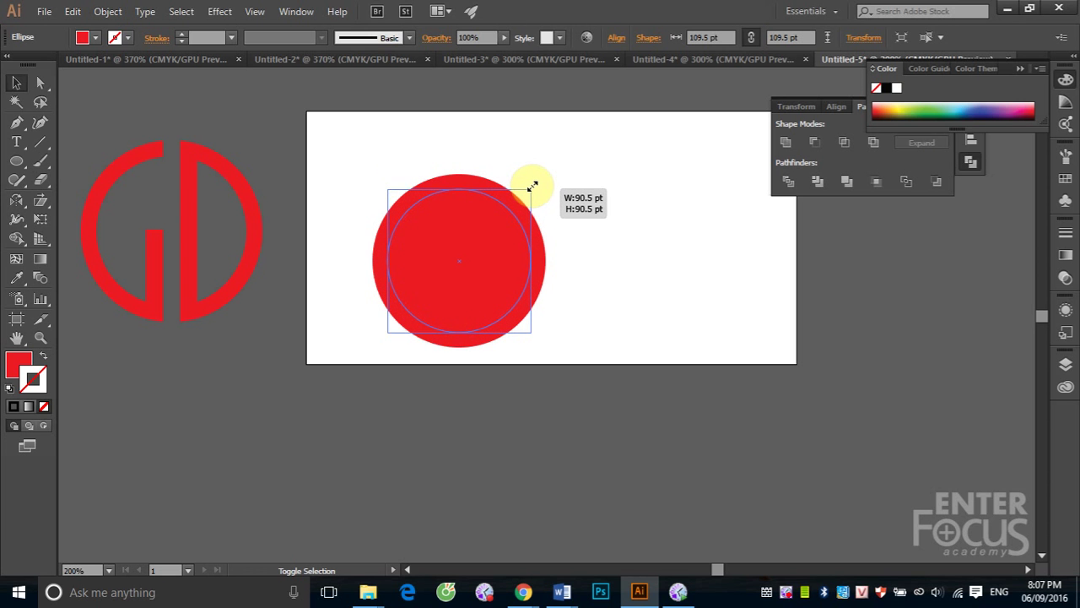
Exclude the inner circle to make a ring, then drag an overlapping copy to the right
{"action": "left_click", "coordinate": [461, 148]}
{"action": "left_click_drag", "start_coordinate": [385, 135], "coordinate": [507, 332]}
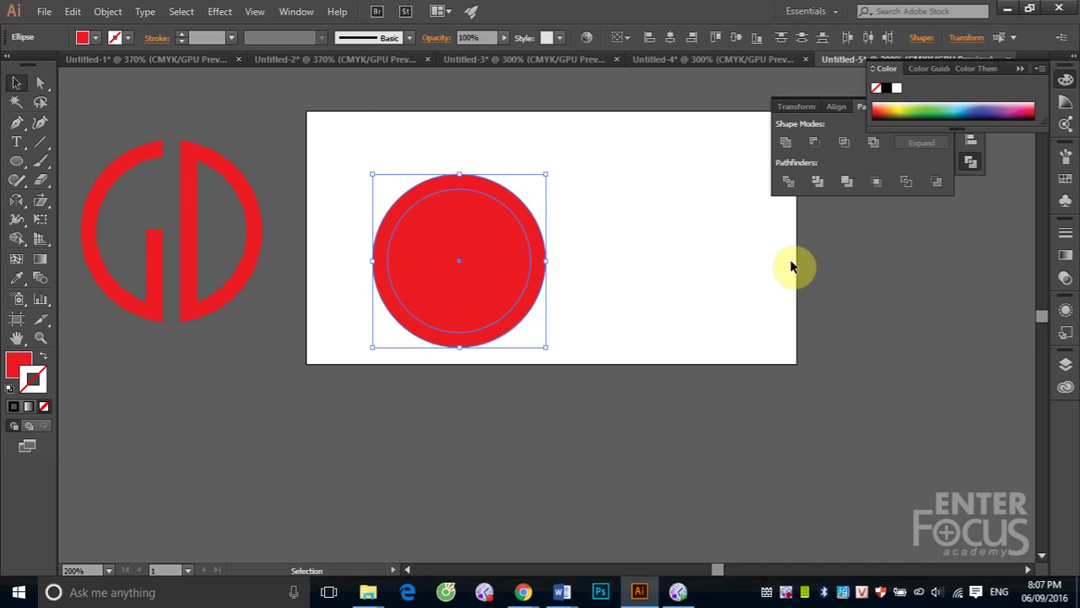
{"action": "left_click", "coordinate": [878, 145]}
{"action": "left_click", "coordinate": [649, 144]}
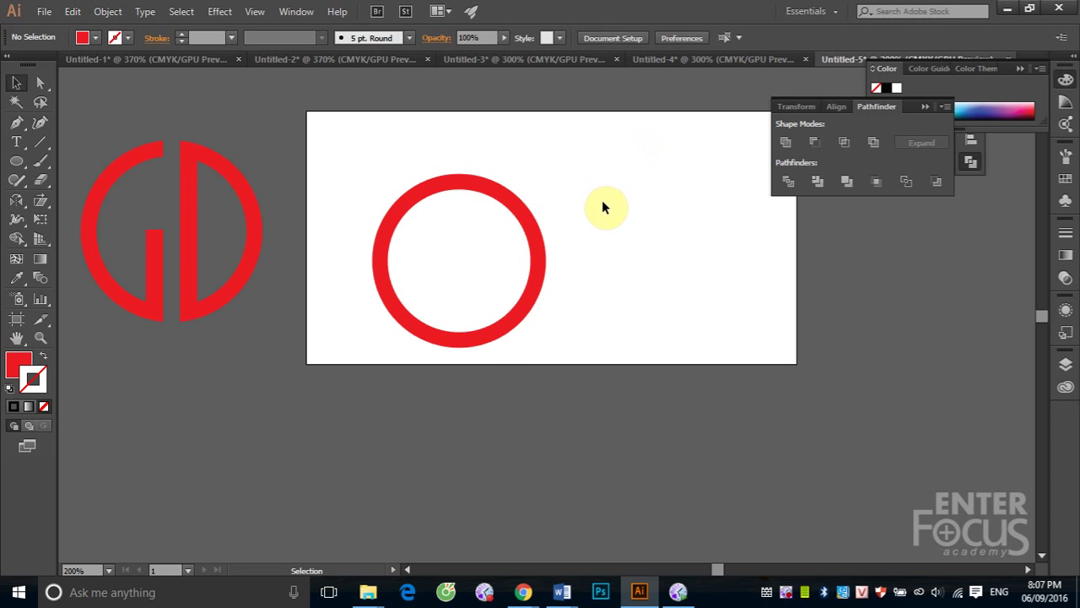
{"action": "left_click_drag", "start_coordinate": [481, 189], "coordinate": [588, 205]}
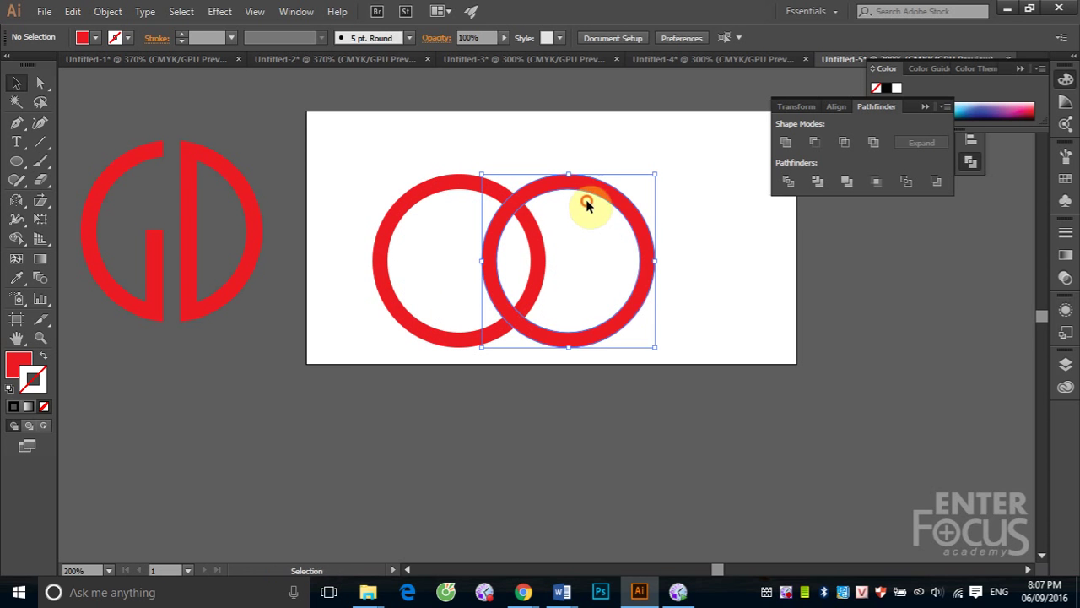
Fill the right-hand ring copy with a green swatch and zoom in on both rings
{"action": "left_click", "coordinate": [1065, 178]}
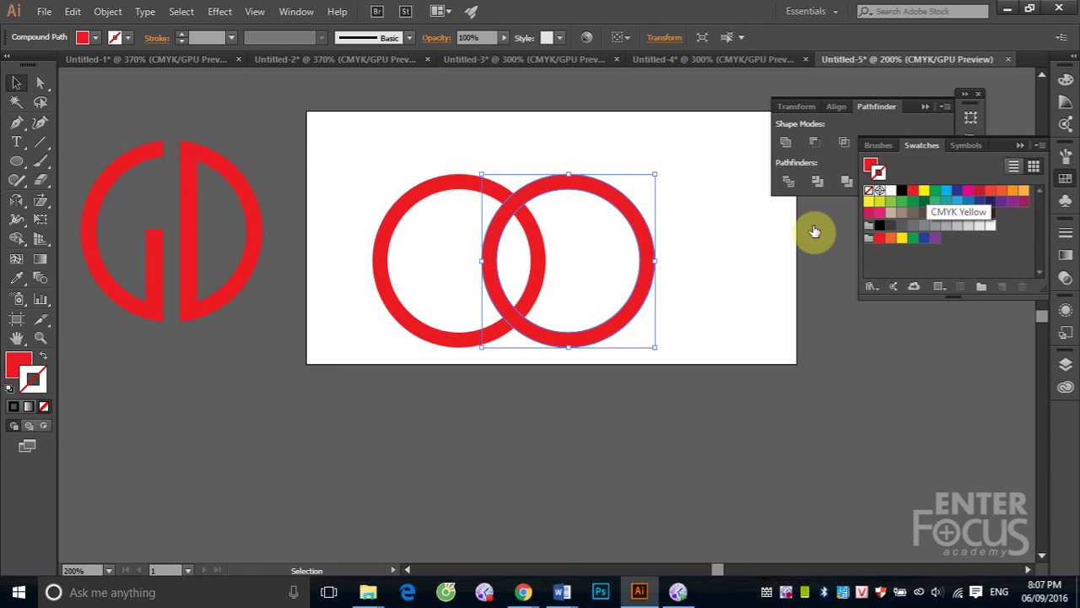
{"action": "left_click", "coordinate": [21, 363]}
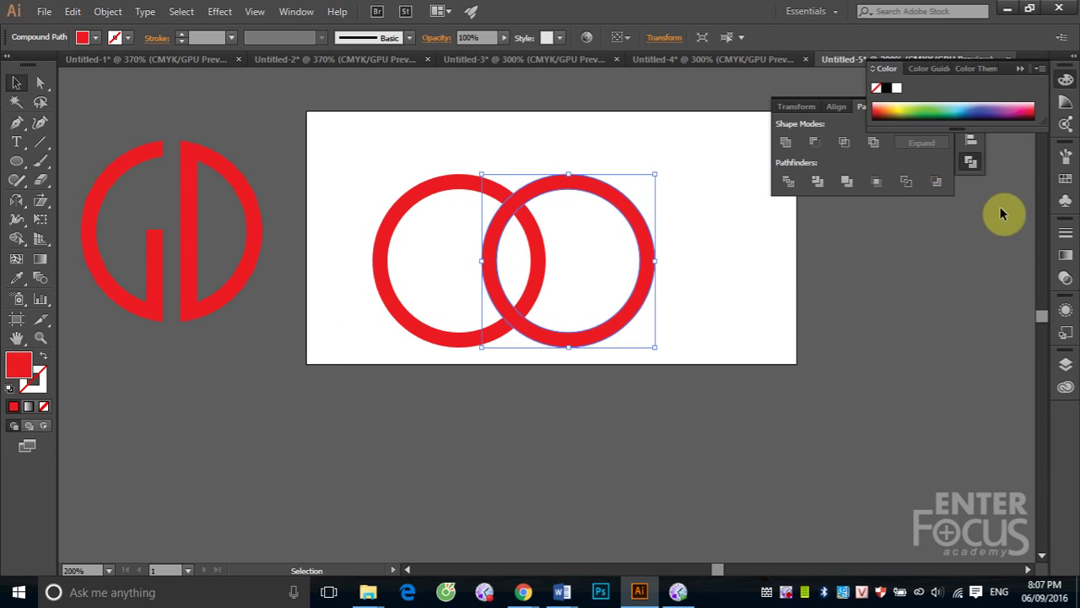
{"action": "left_click", "coordinate": [1065, 178]}
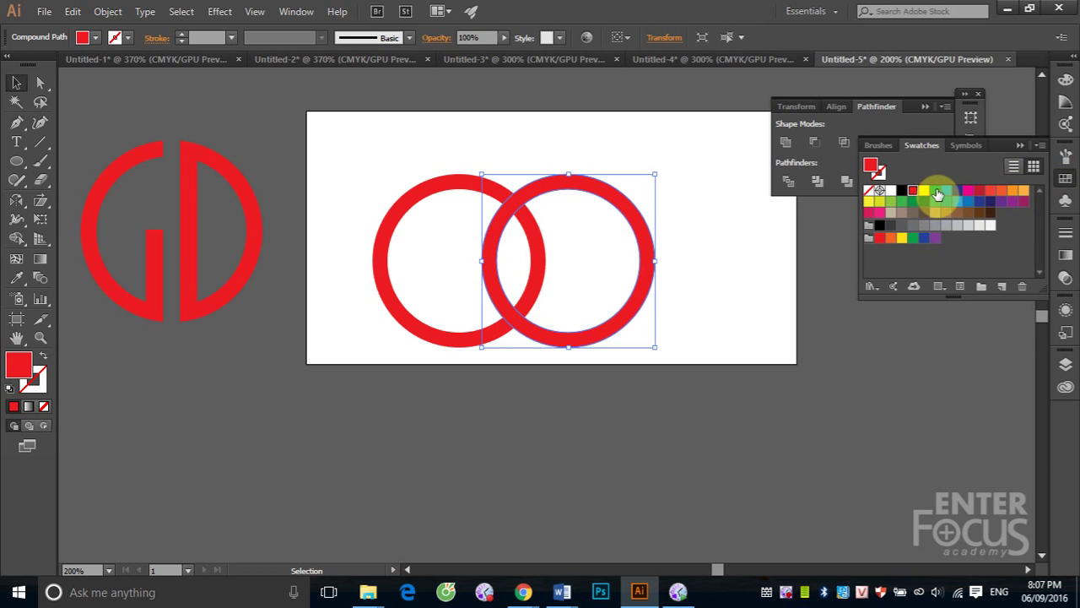
{"action": "left_click", "coordinate": [934, 191]}
{"action": "left_click", "coordinate": [534, 132]}
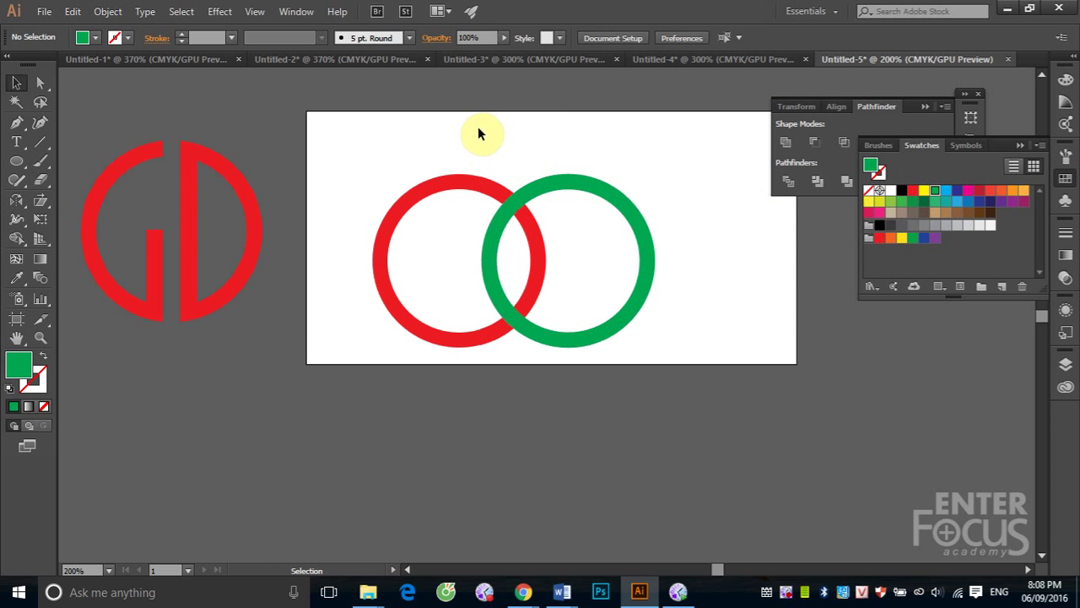
{"action": "key", "text": "z"}
{"action": "left_click_drag", "start_coordinate": [350, 150], "coordinate": [709, 371]}
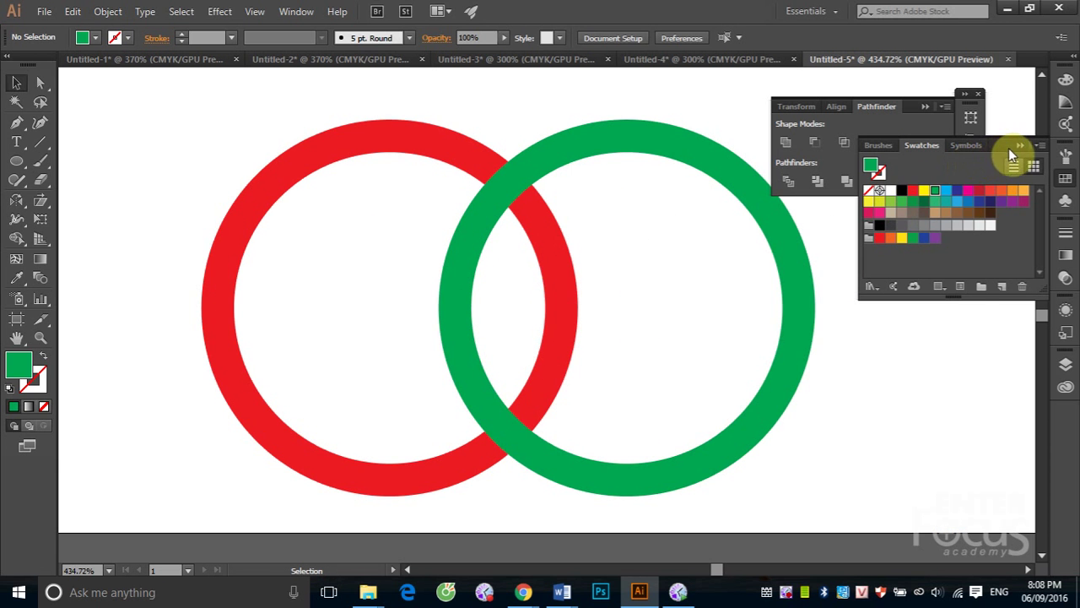
Collapse the Swatches panel into the dock so the red and green rings stay in view
{"action": "left_click", "coordinate": [1020, 146]}
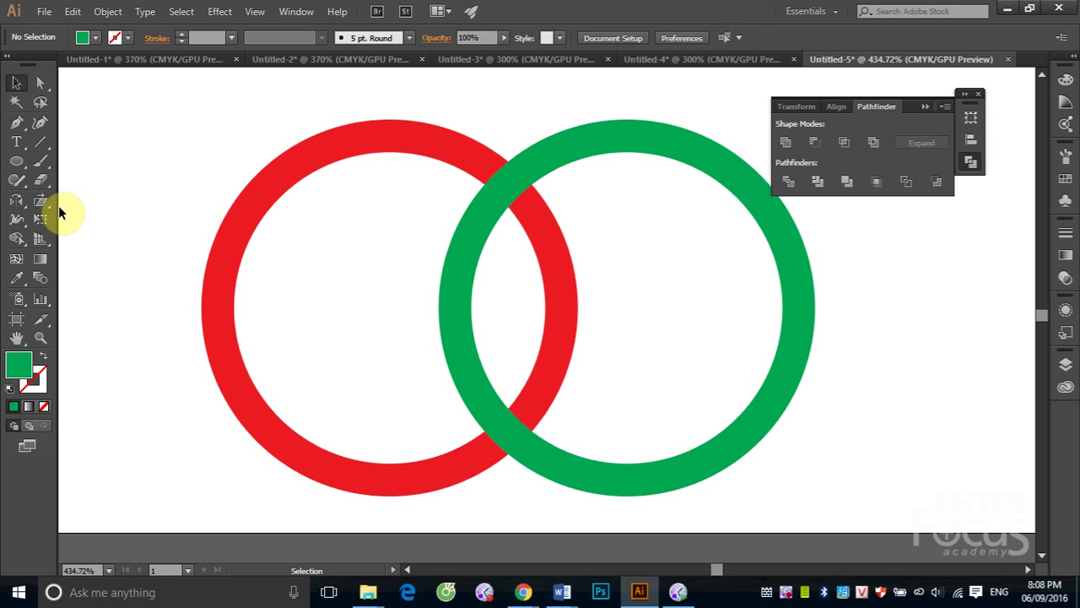
Zoom back out to the whole artboard and copy the red ring
{"action": "key", "text": "ctrl+minus"}
{"action": "key", "text": "ctrl+minus"}
{"action": "key", "text": "ctrl+minus"}
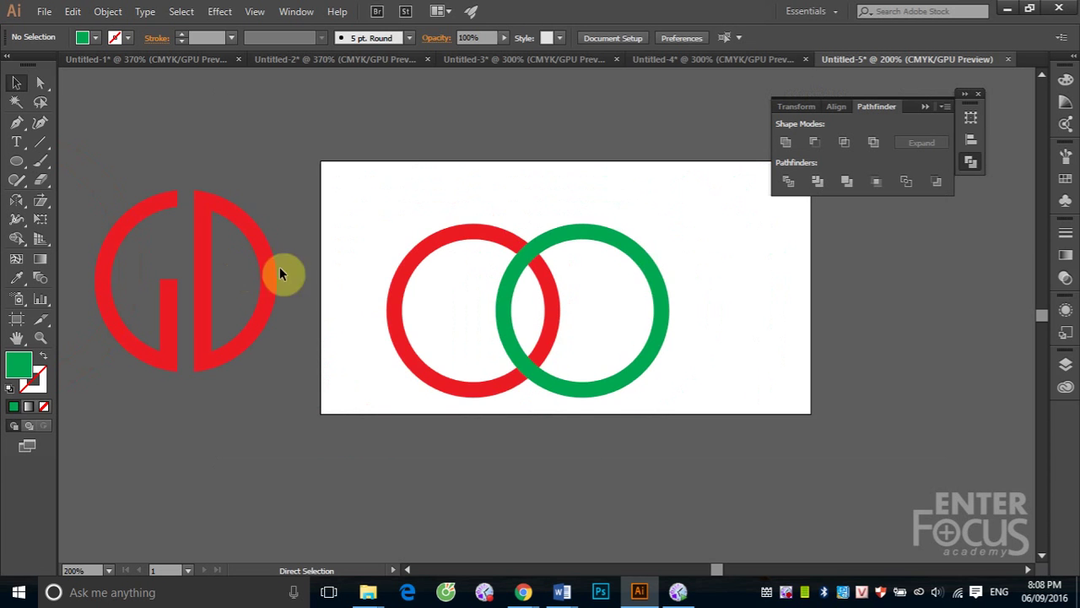
{"action": "left_click_drag", "start_coordinate": [364, 198], "coordinate": [726, 423]}
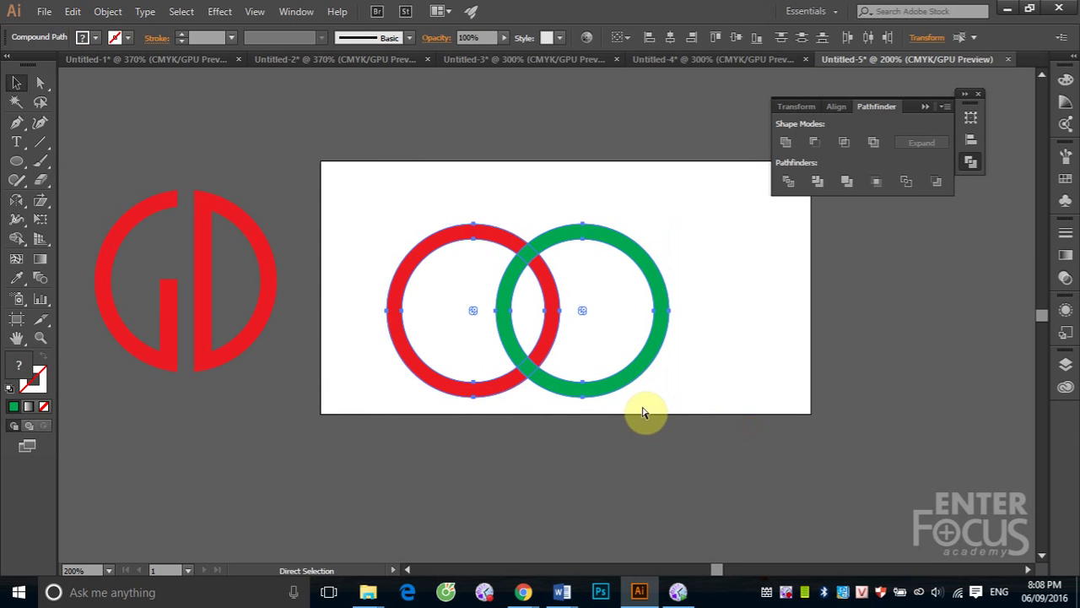
{"action": "left_click", "coordinate": [803, 282]}
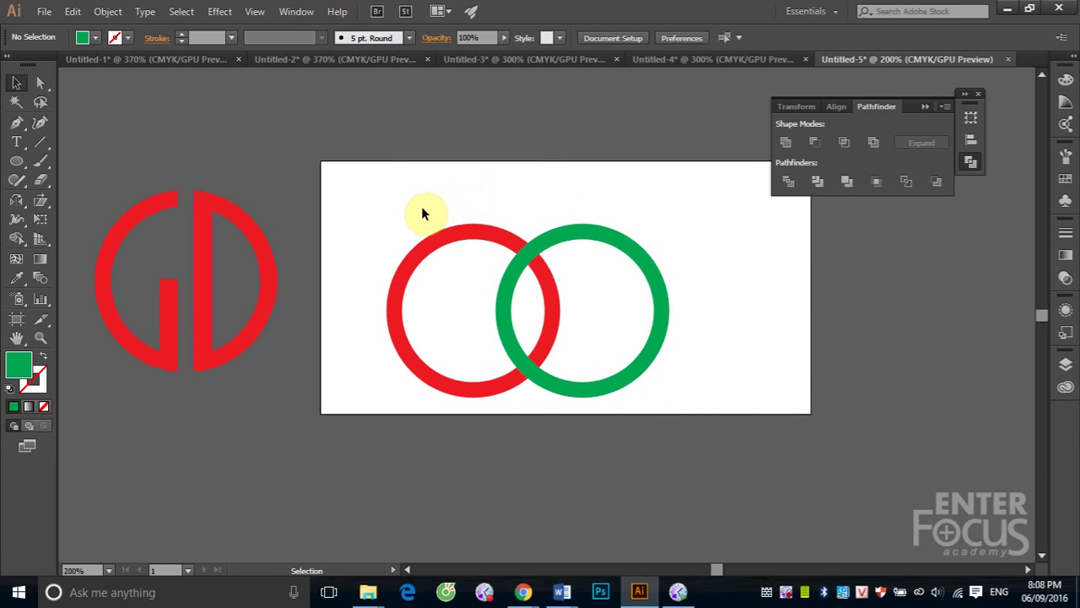
{"action": "left_click", "coordinate": [411, 260]}
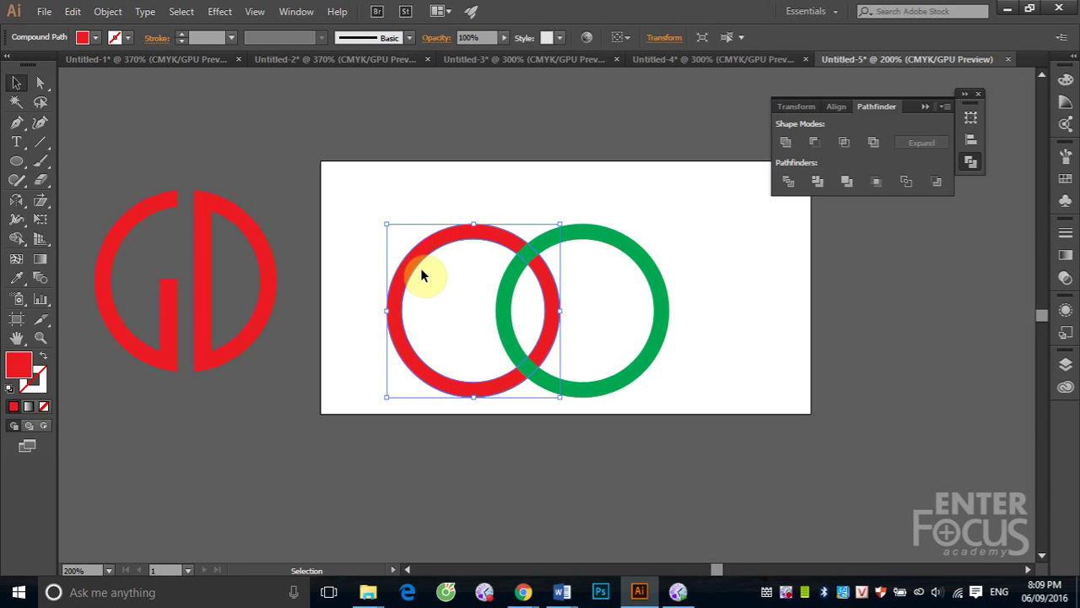
{"action": "left_click", "coordinate": [690, 249]}
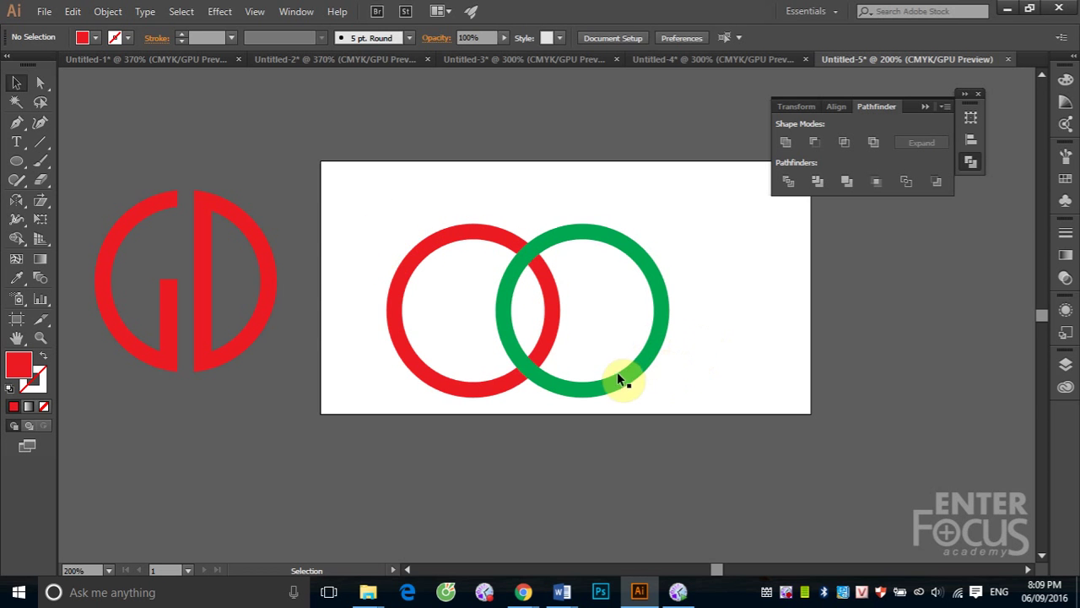
{"action": "left_click", "coordinate": [400, 275]}
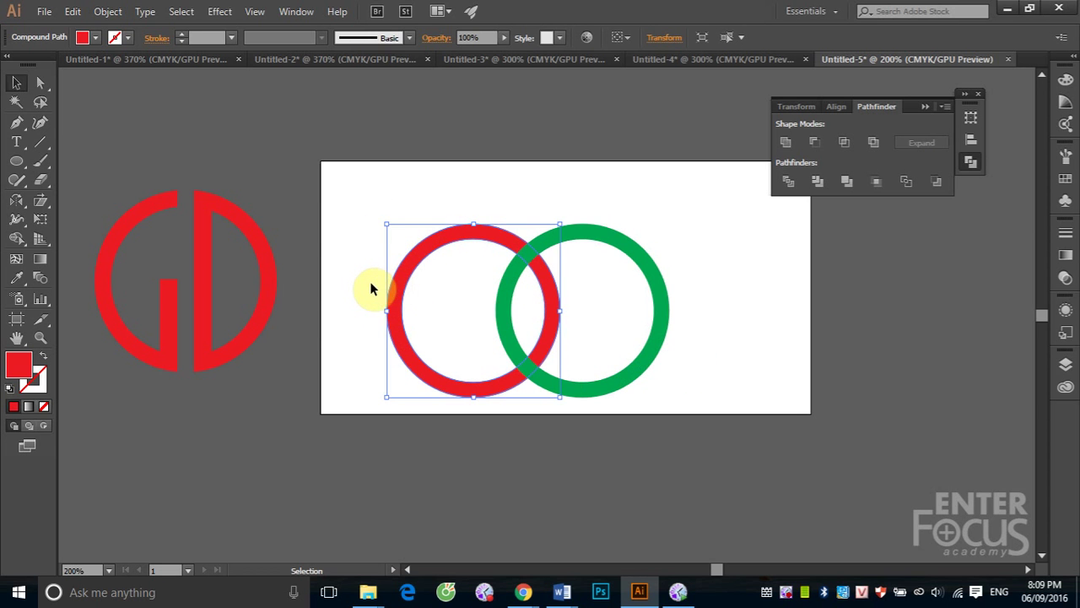
{"action": "key", "text": "a"}
{"action": "key", "text": "v"}
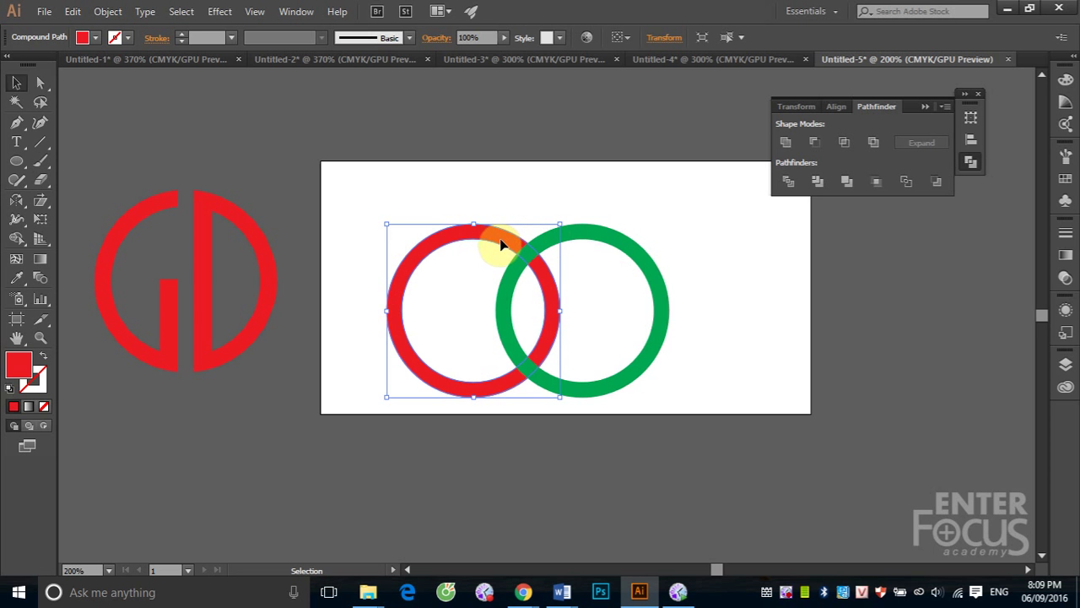
Select the green ring and bring up the Edit menu's paste commands
{"action": "left_click", "coordinate": [589, 233]}
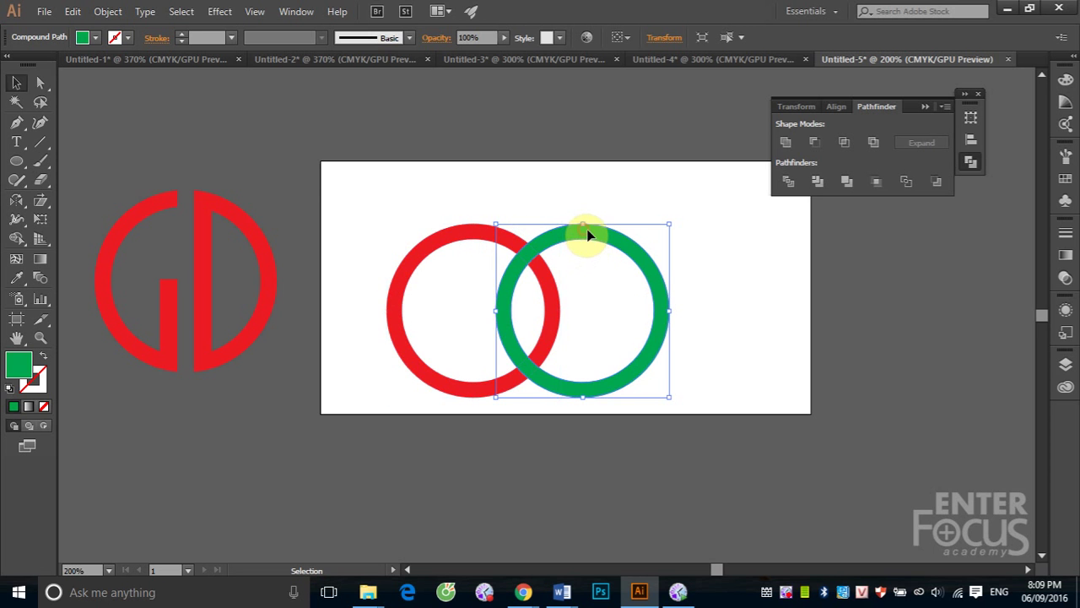
{"action": "left_click", "coordinate": [105, 12]}
{"action": "left_click", "coordinate": [89, 14]}
{"action": "left_click", "coordinate": [72, 12]}
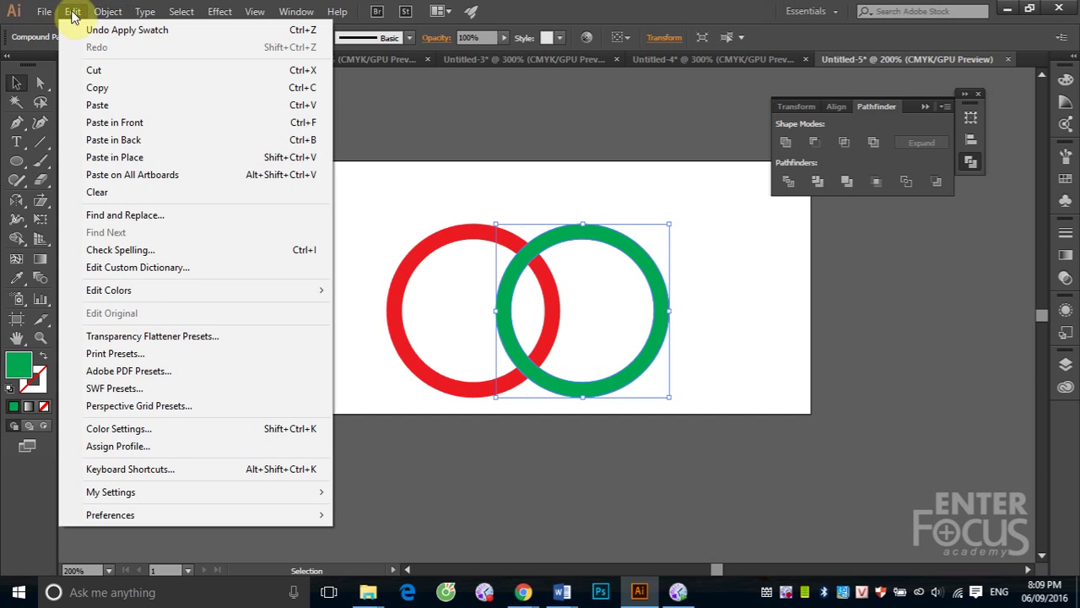
Paste a red ring copy in front, then undo to remove the overlapping duplicate
{"action": "left_click", "coordinate": [127, 125]}
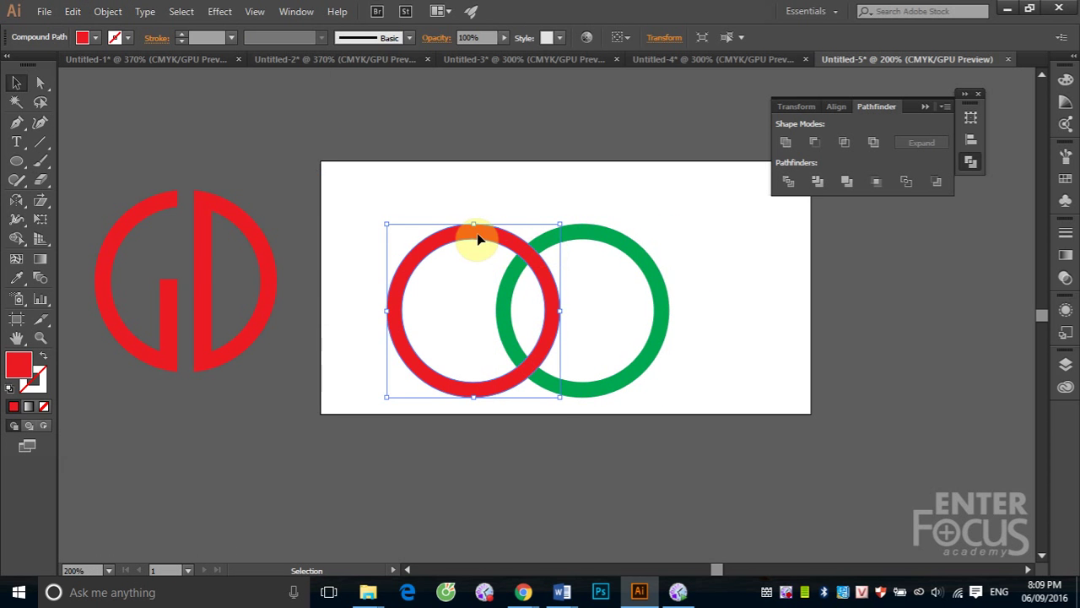
{"action": "left_click", "coordinate": [513, 165]}
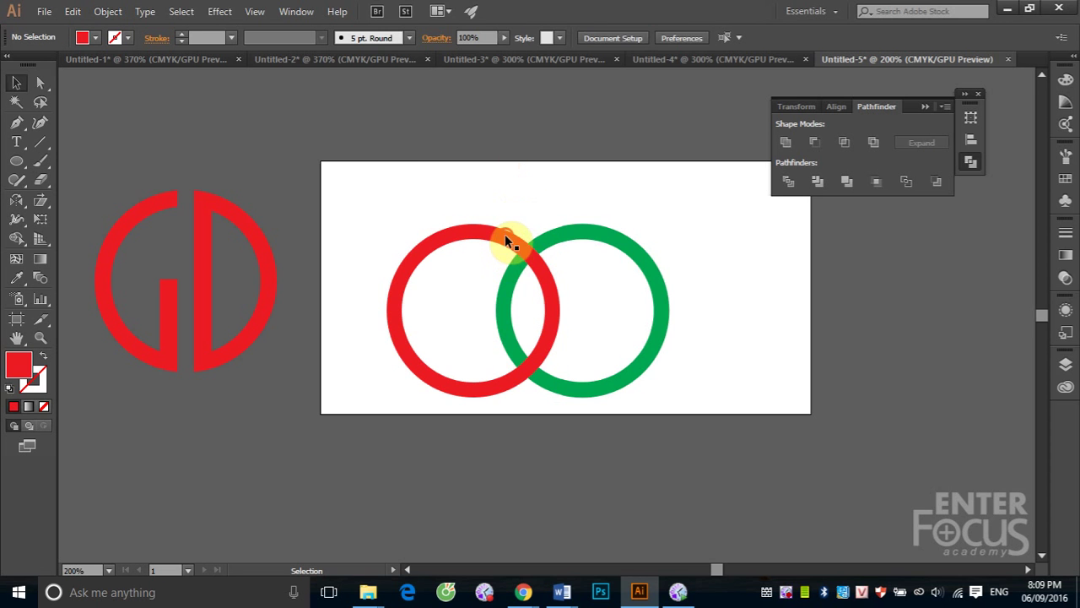
{"action": "left_click_drag", "start_coordinate": [505, 234], "coordinate": [503, 289]}
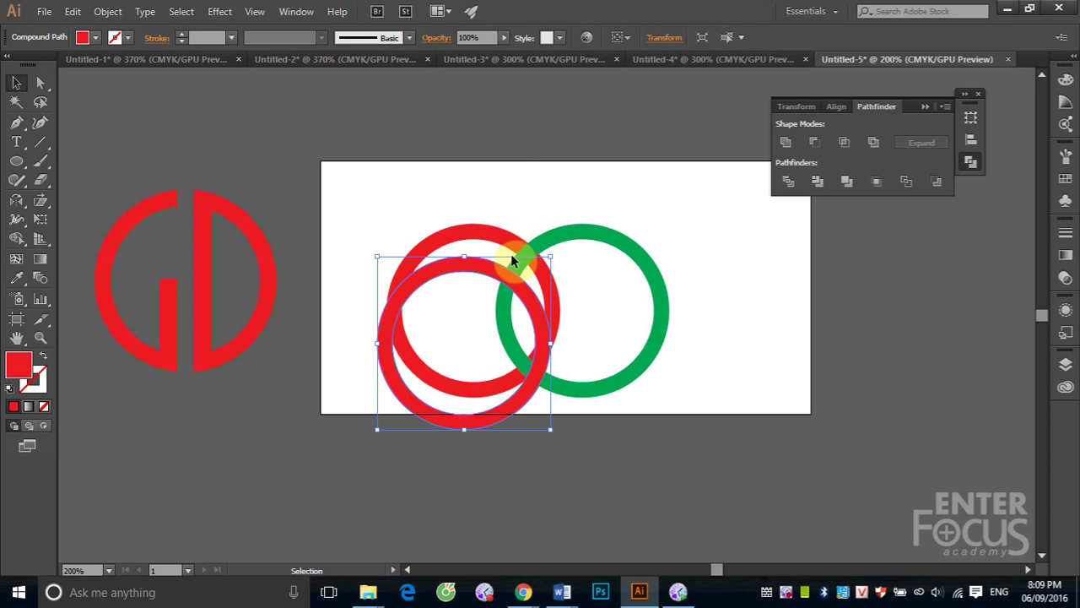
{"action": "key", "text": "a"}
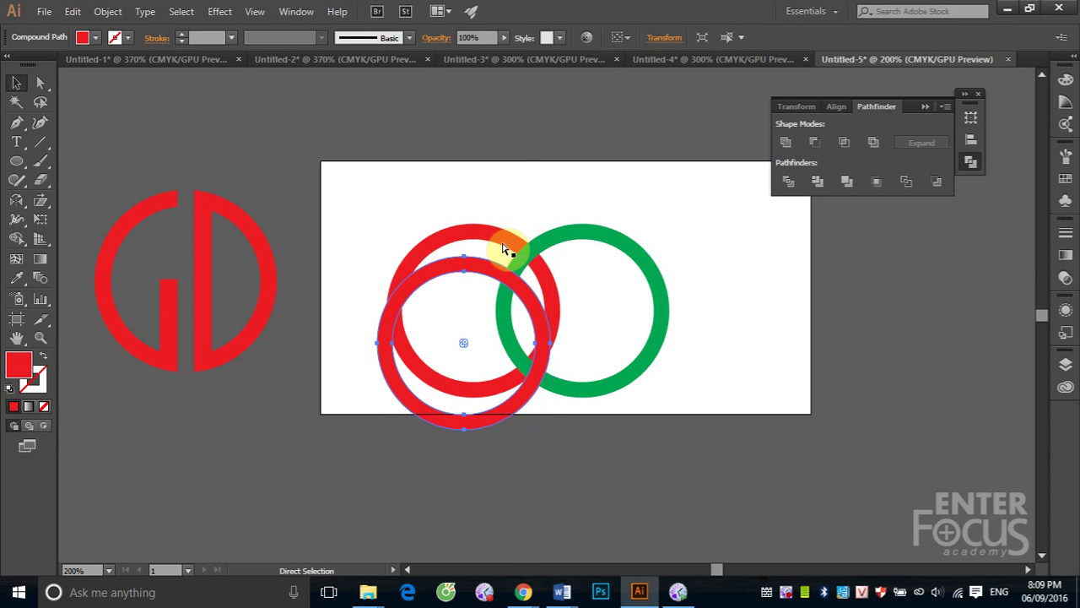
{"action": "key", "text": "ctrl+z"}
{"action": "key", "text": "v"}
{"action": "left_click", "coordinate": [511, 164]}
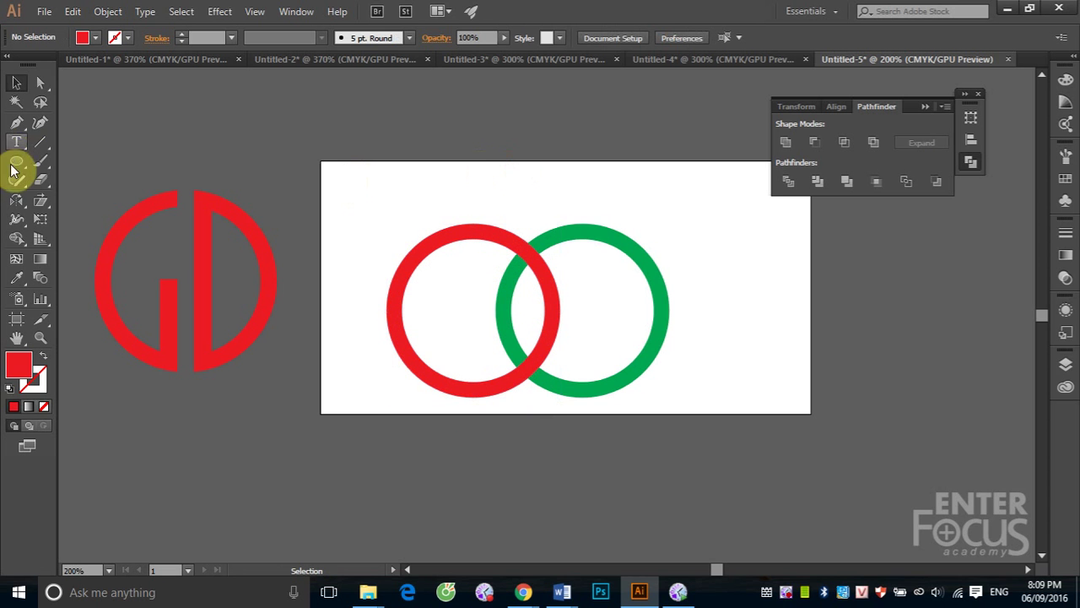
Cut away the red ring's lower half with a rectangle and Pathfinder Minus Front, leaving the top arc
{"action": "left_click", "coordinate": [19, 162]}
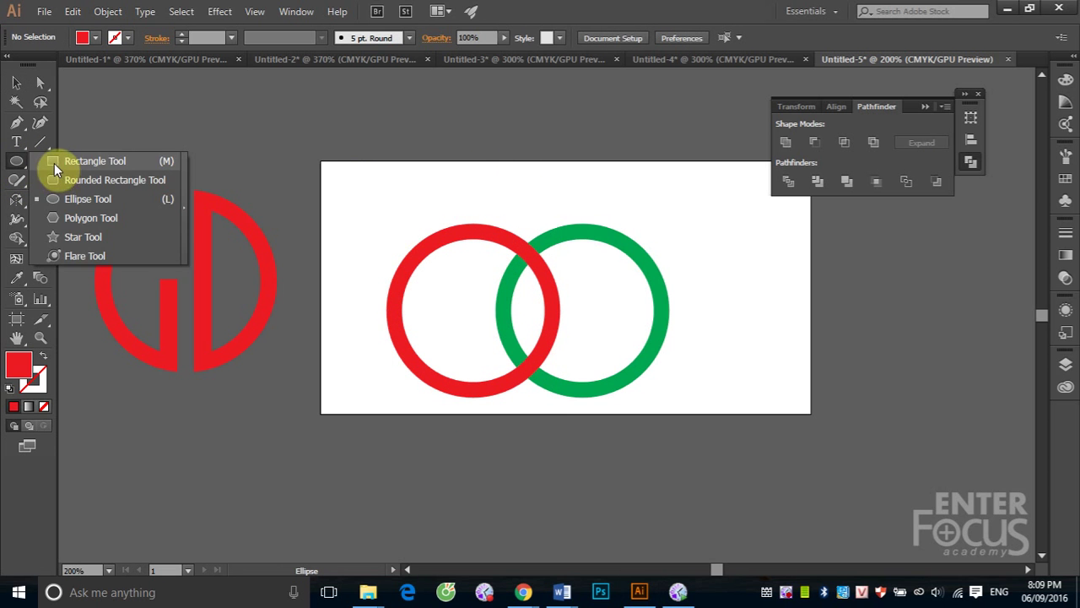
{"action": "left_click", "coordinate": [54, 162]}
{"action": "left_click_drag", "start_coordinate": [362, 300], "coordinate": [601, 425]}
{"action": "left_click", "coordinate": [16, 82]}
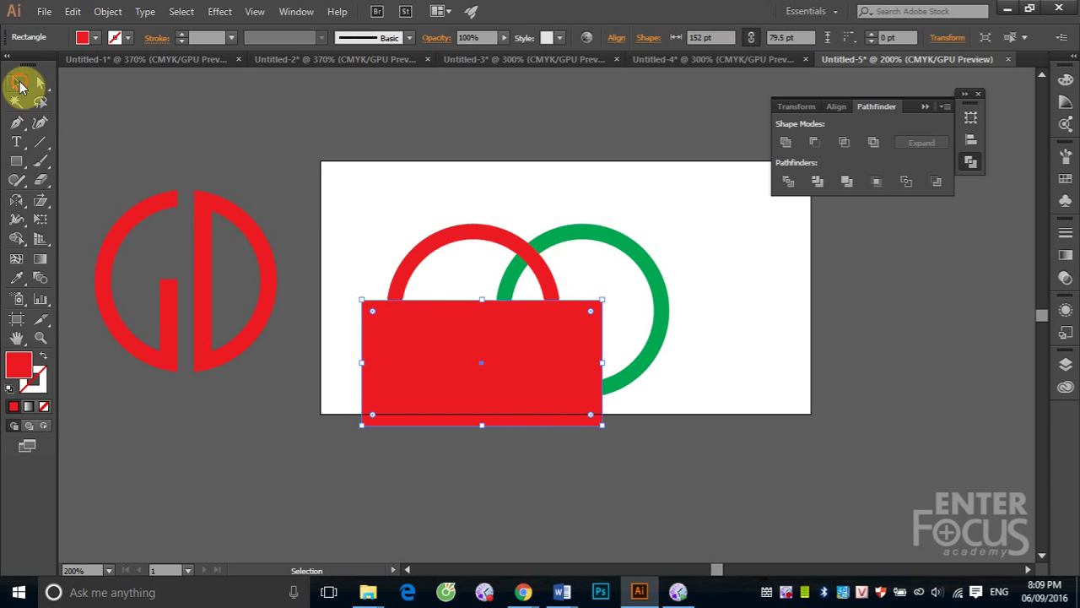
{"action": "left_click", "coordinate": [406, 258], "text": "shift"}
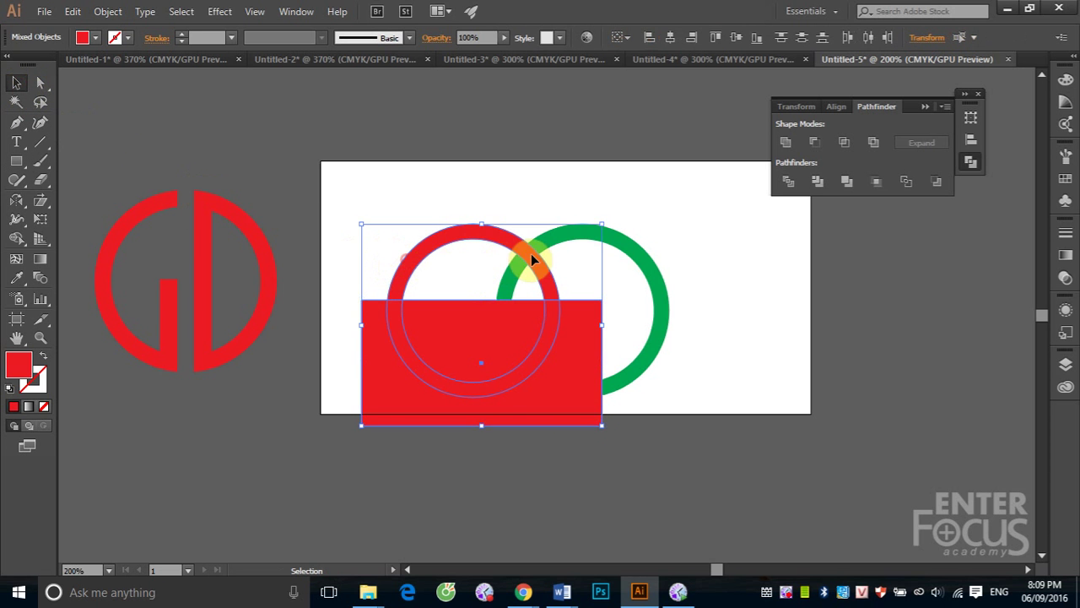
{"action": "left_click", "coordinate": [814, 146]}
{"action": "left_click", "coordinate": [942, 384]}
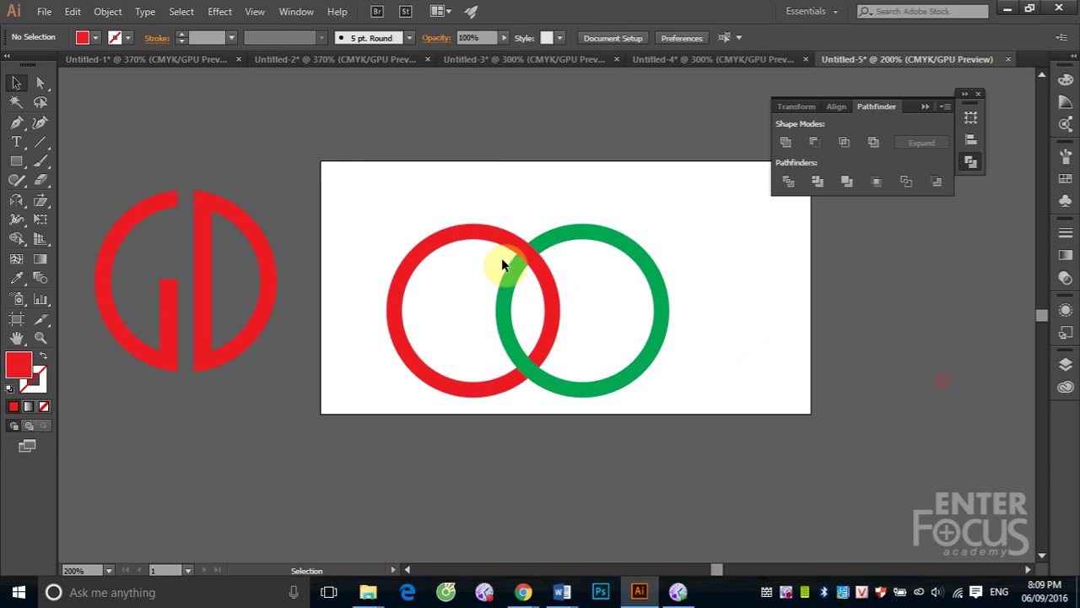
{"action": "left_click_drag", "start_coordinate": [468, 236], "coordinate": [474, 167]}
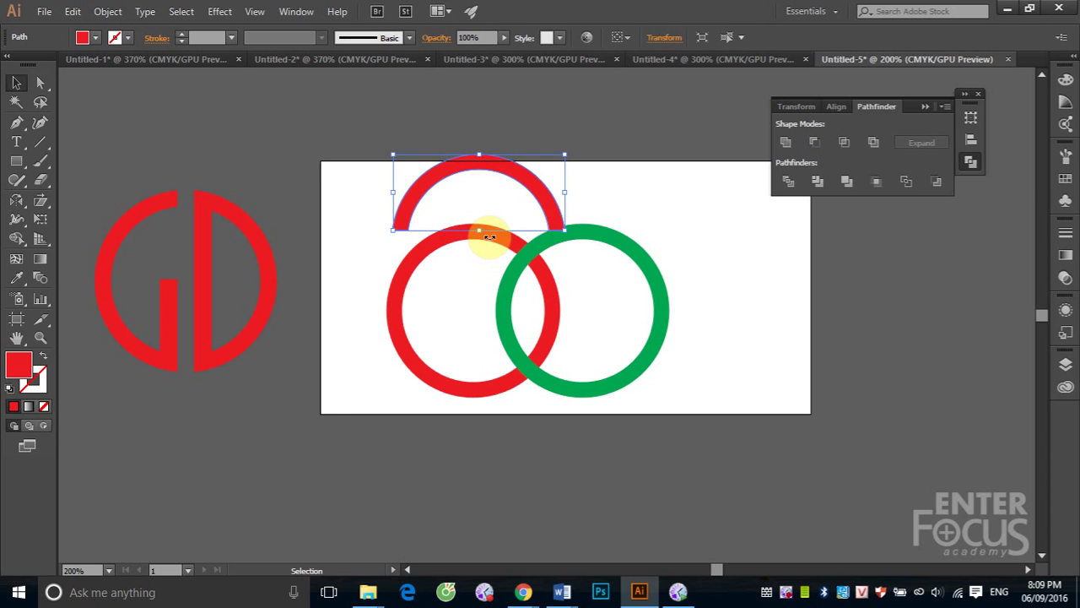
{"action": "key", "text": "Delete"}
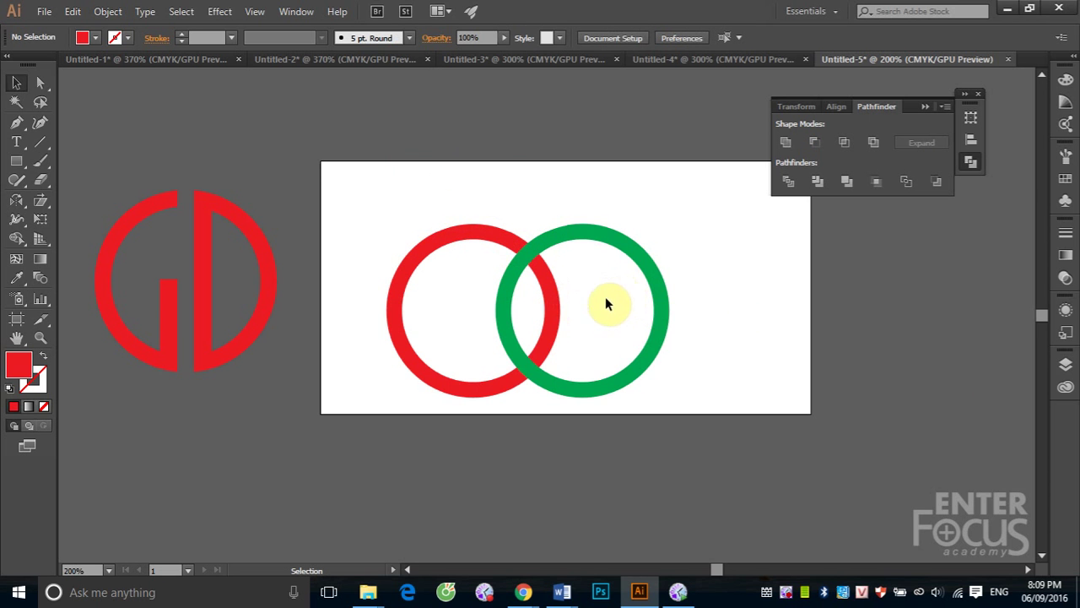
Restore the red upper arc and align it to the ring's top and horizontal centre
{"action": "left_click", "coordinate": [453, 244]}
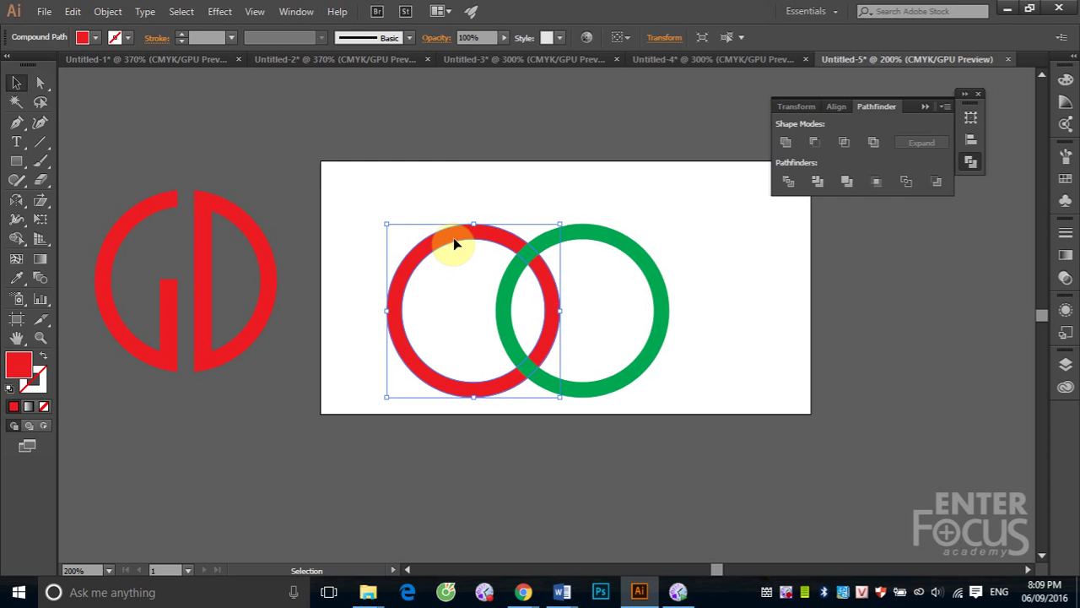
{"action": "key", "text": "a"}
{"action": "key", "text": "ctrl+z"}
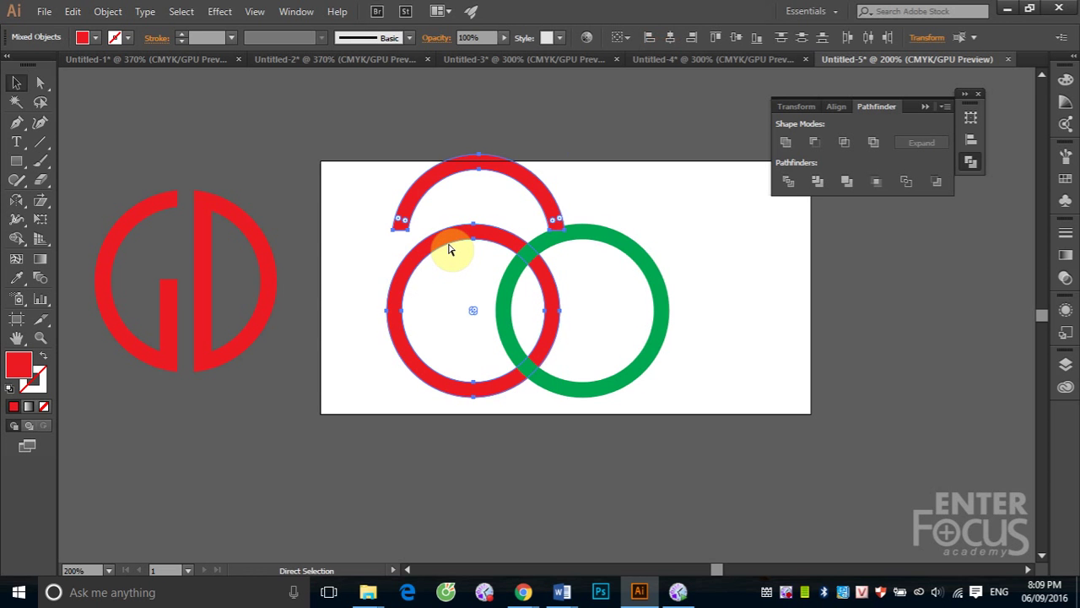
{"action": "key", "text": "v"}
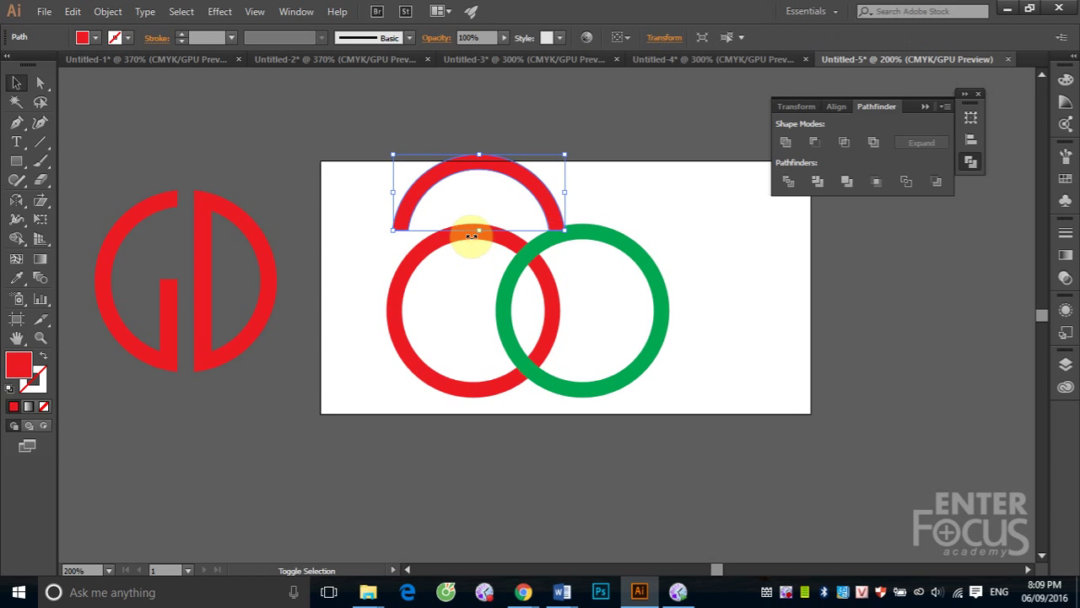
{"action": "left_click", "coordinate": [427, 246], "text": "shift"}
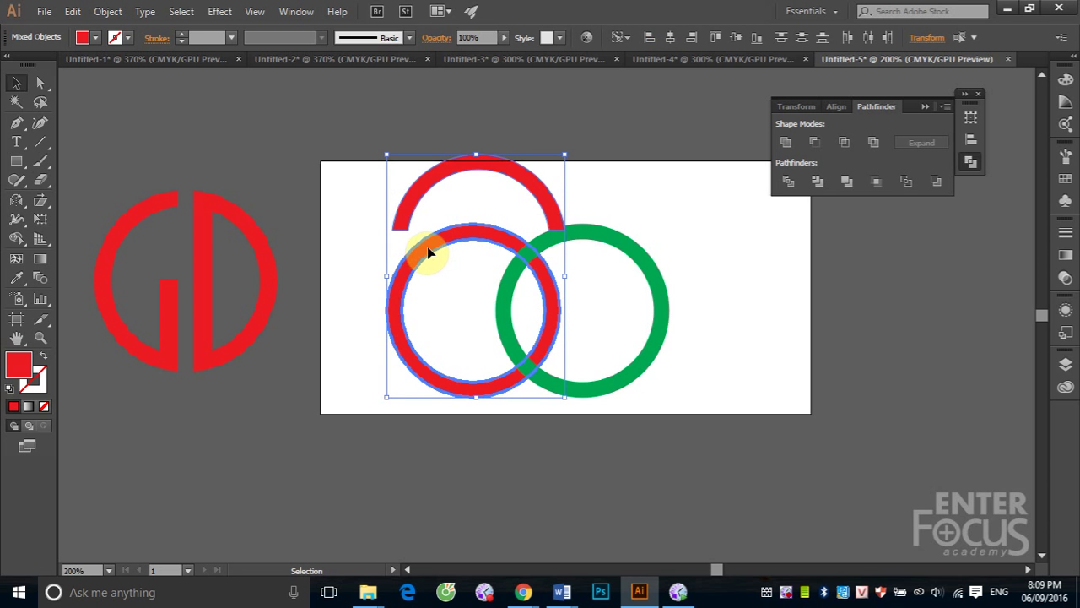
{"action": "left_click", "coordinate": [717, 39]}
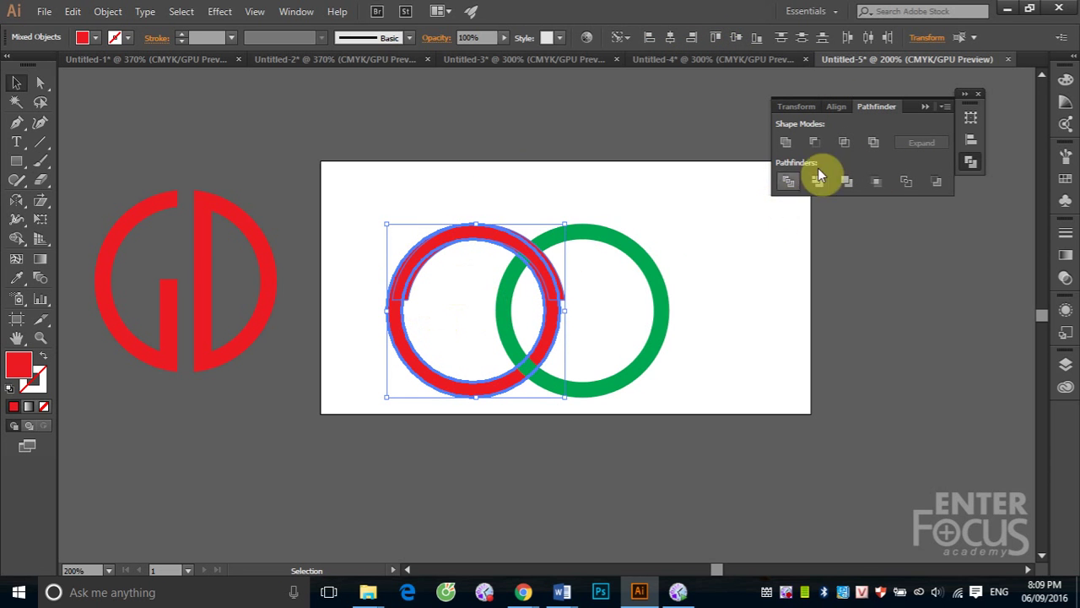
{"action": "left_click", "coordinate": [649, 38]}
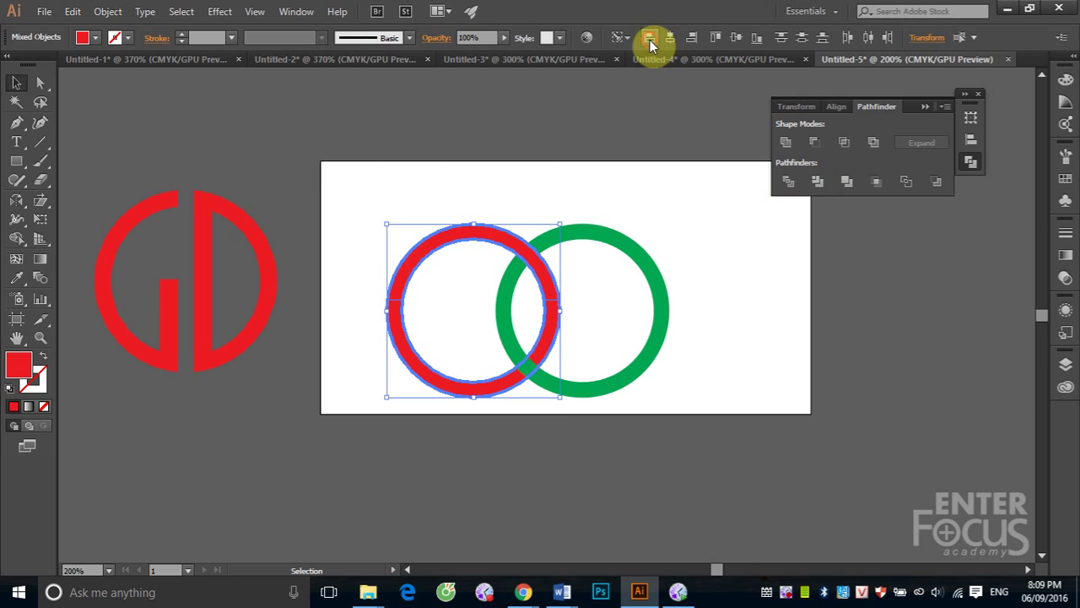
{"action": "left_click", "coordinate": [556, 120]}
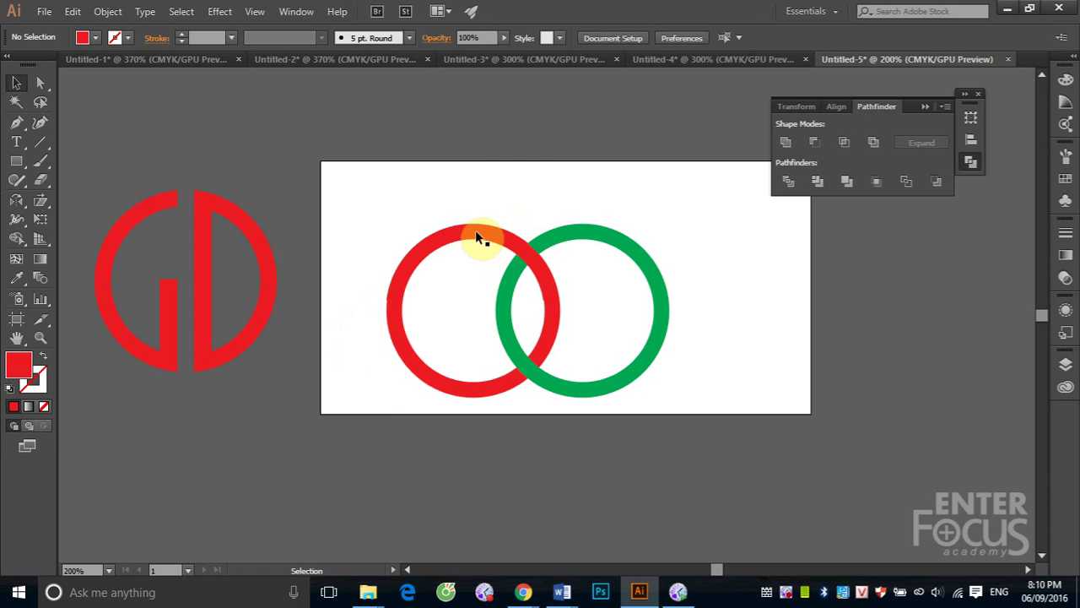
Delete the red arc and stack the red ring above the green ring
{"action": "left_click_drag", "start_coordinate": [475, 237], "coordinate": [762, 331]}
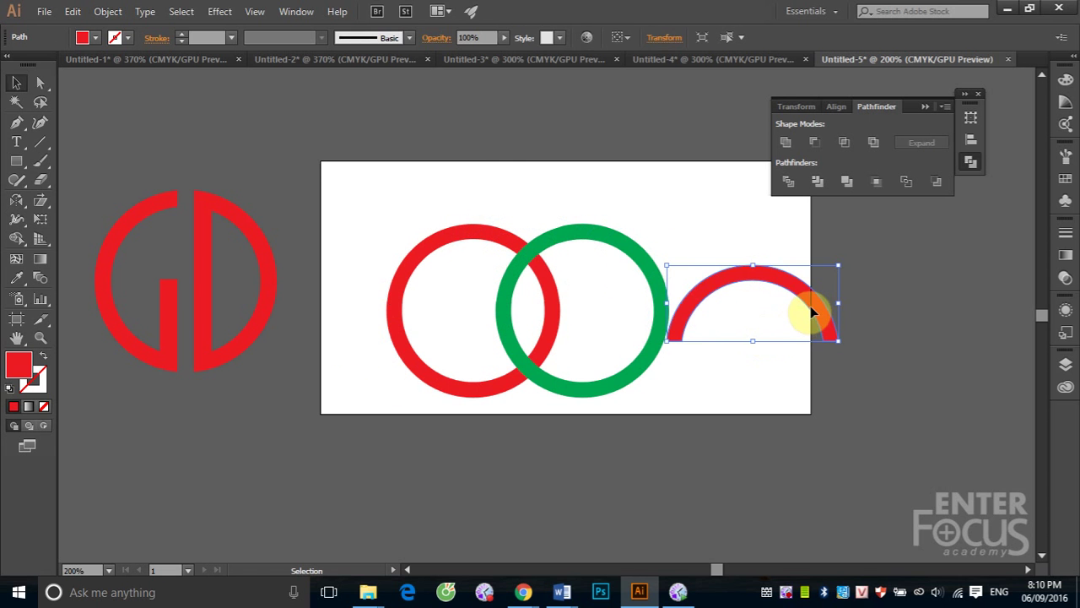
{"action": "key", "text": "Delete"}
{"action": "left_click", "coordinate": [454, 239]}
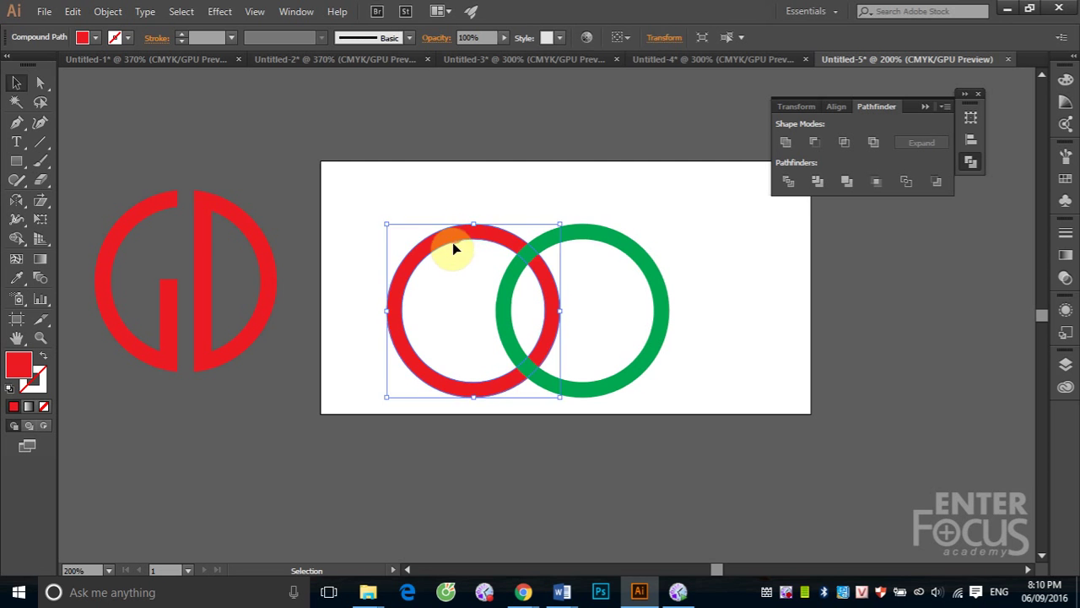
{"action": "left_click", "coordinate": [599, 245]}
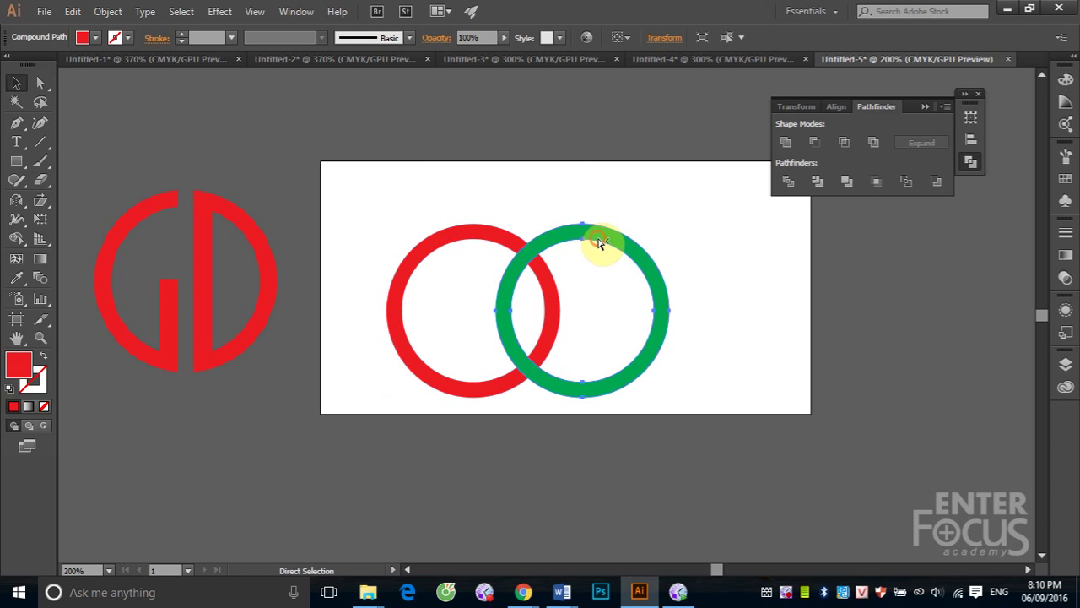
{"action": "key", "text": "v"}
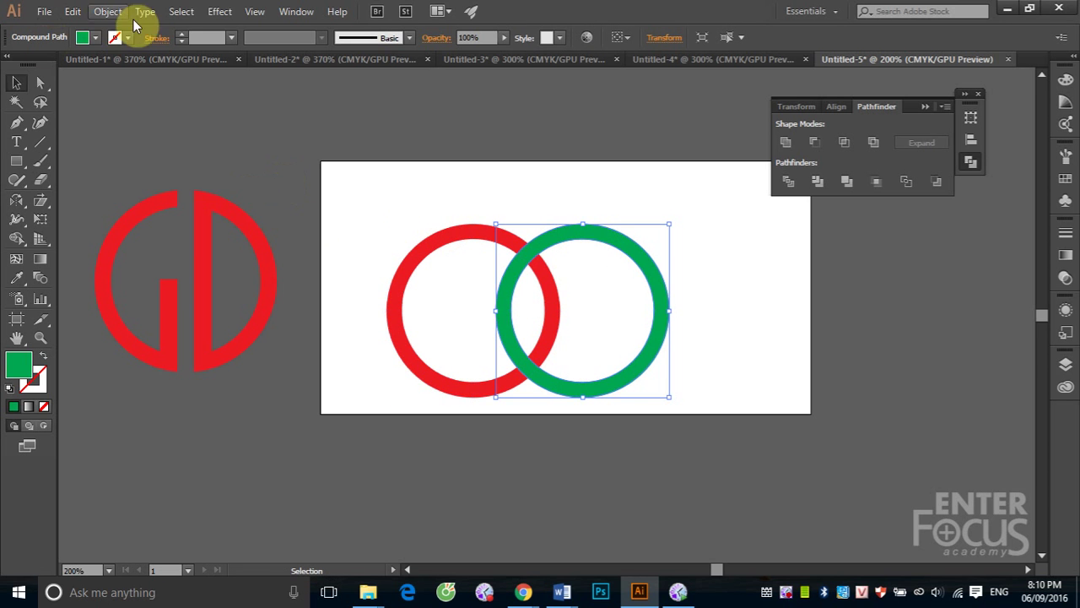
{"action": "key", "text": "ctrl+z"}
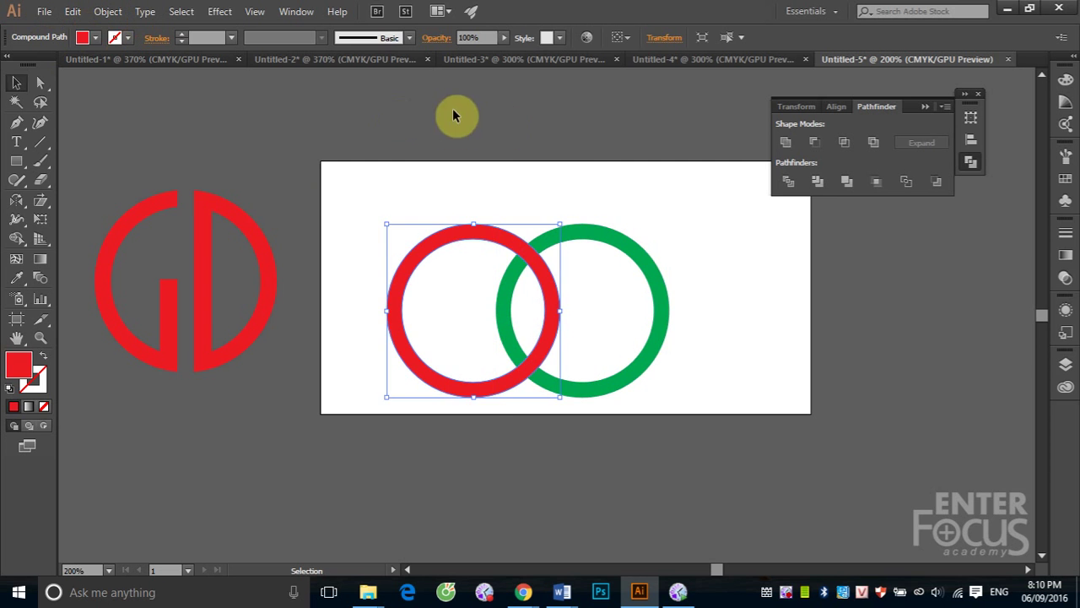
{"action": "left_click", "coordinate": [572, 138]}
Remove the red ring's lower half using a rectangle and Pathfinder Minus Front
{"action": "left_click", "coordinate": [16, 160]}
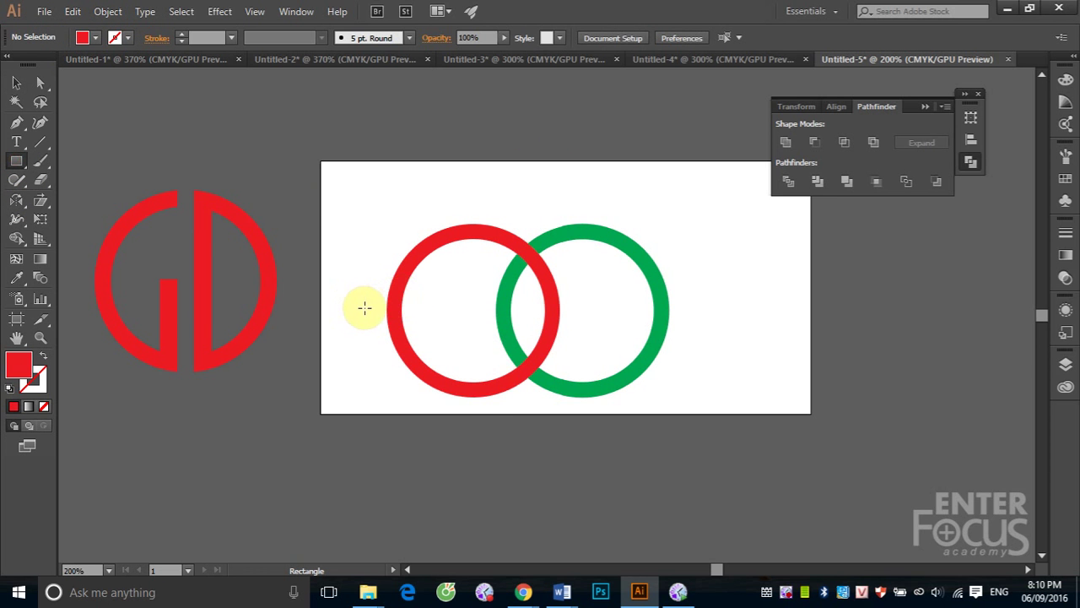
{"action": "left_click_drag", "start_coordinate": [365, 307], "coordinate": [596, 422]}
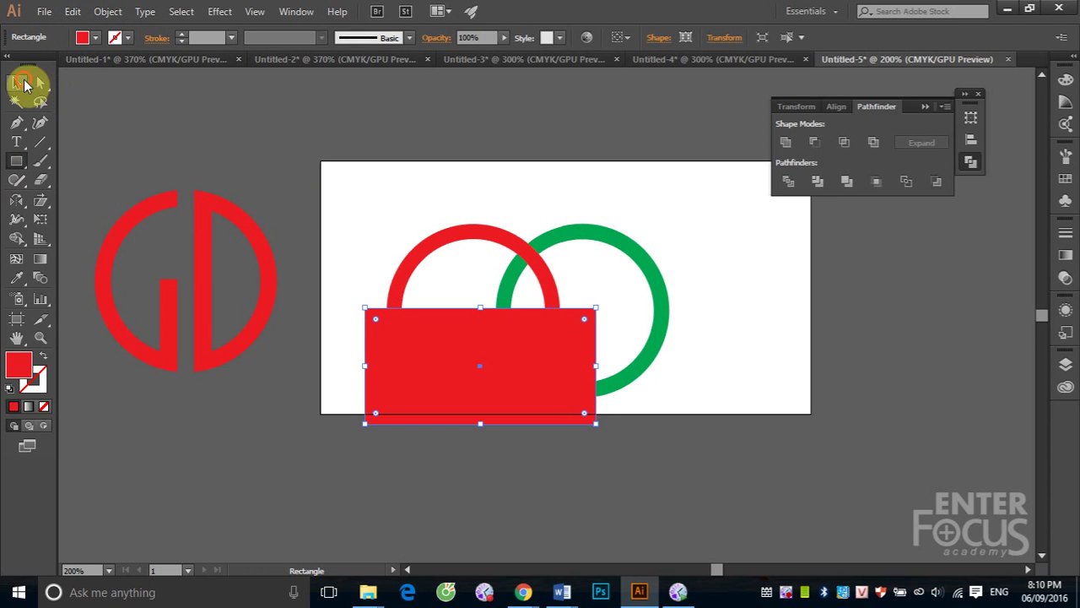
{"action": "left_click", "coordinate": [19, 82]}
{"action": "left_click", "coordinate": [241, 133]}
{"action": "left_click", "coordinate": [400, 352]}
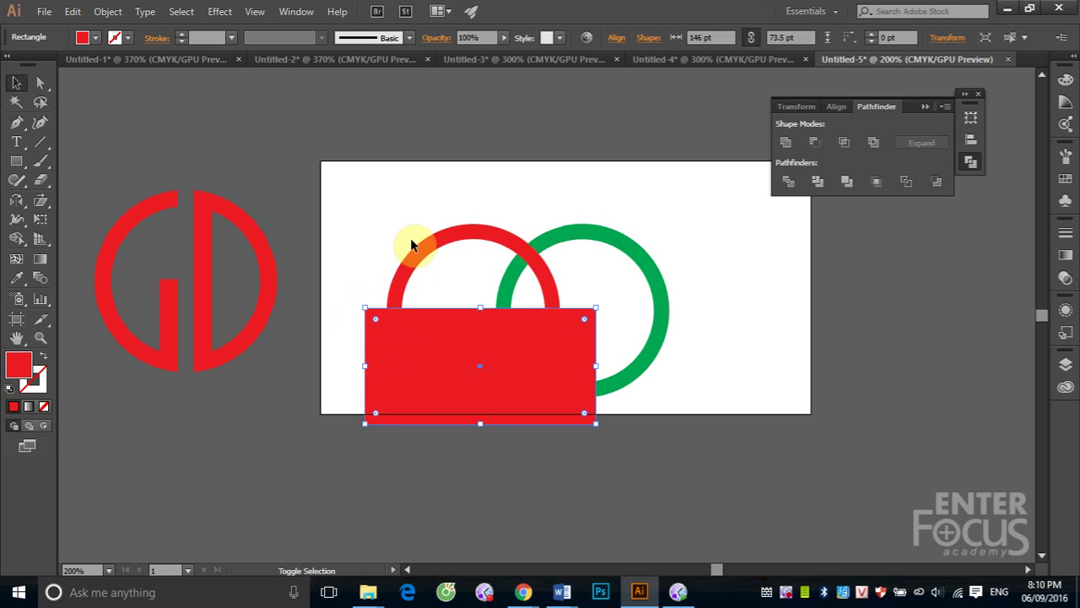
{"action": "left_click", "coordinate": [429, 250], "text": "shift"}
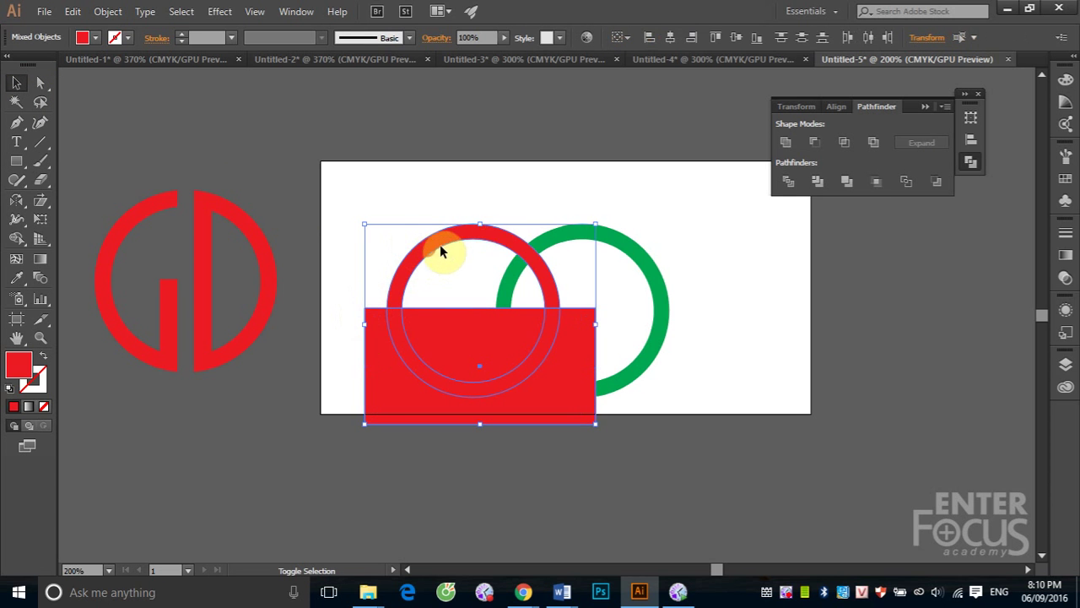
{"action": "left_click", "coordinate": [817, 143]}
{"action": "left_click", "coordinate": [861, 404]}
Subtract the red upper half from the green ring with Minus Front
{"action": "left_click", "coordinate": [492, 236]}
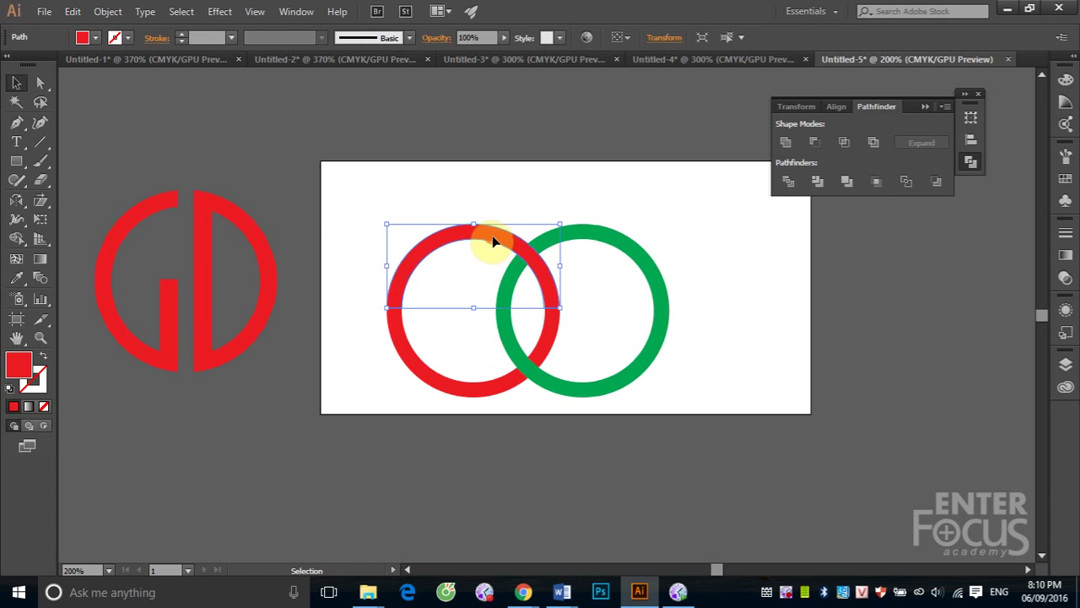
{"action": "left_click", "coordinate": [589, 236], "text": "shift"}
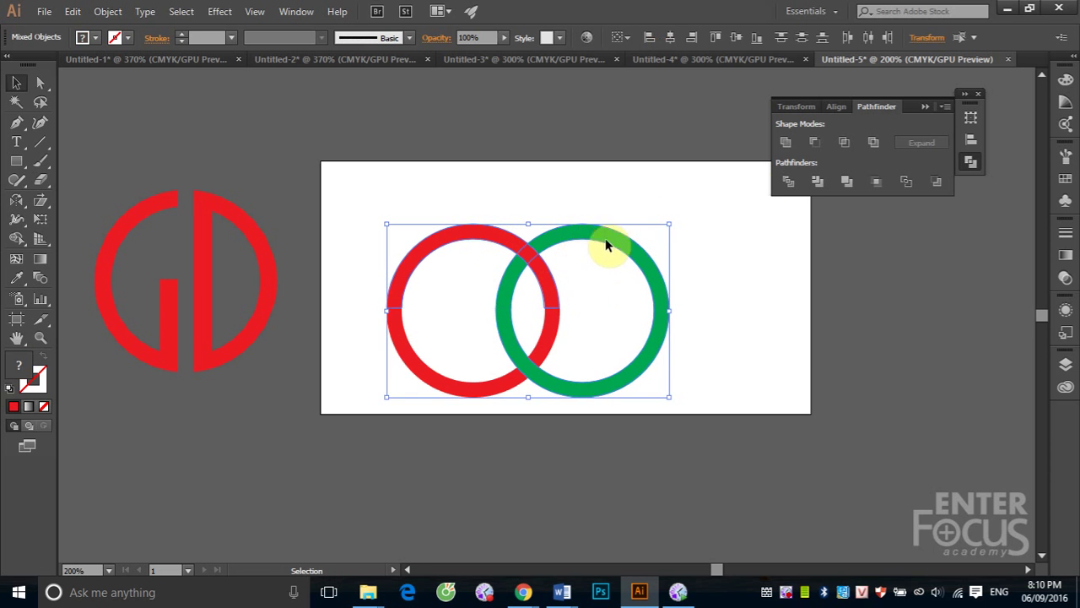
{"action": "left_click", "coordinate": [816, 144]}
{"action": "left_click", "coordinate": [887, 367]}
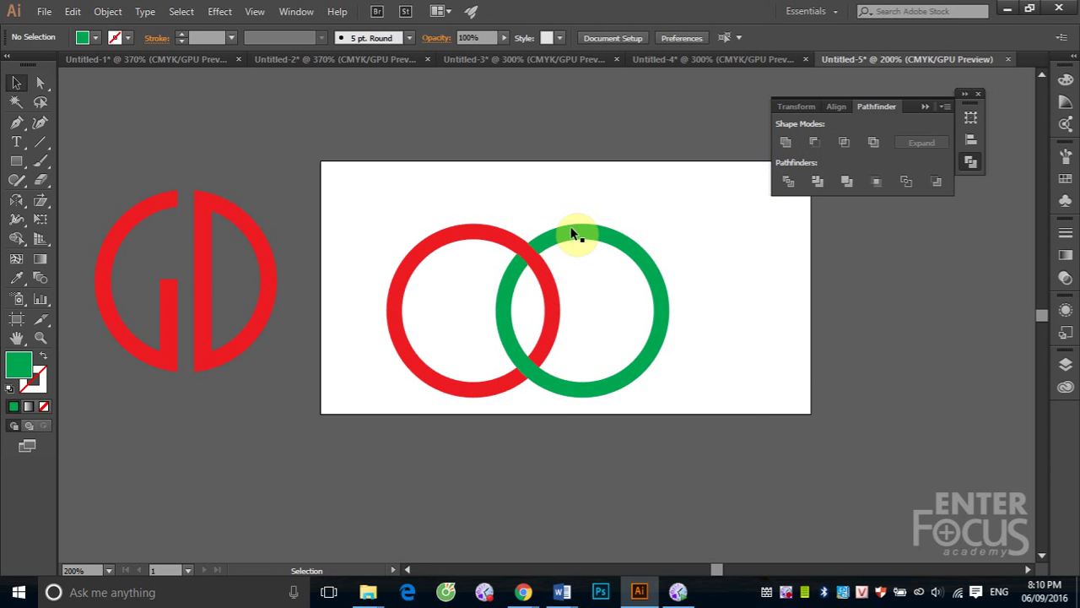
Inspect the green ring's gap, nudge the red ring, then delete the green ring
{"action": "left_click_drag", "start_coordinate": [572, 234], "coordinate": [658, 242]}
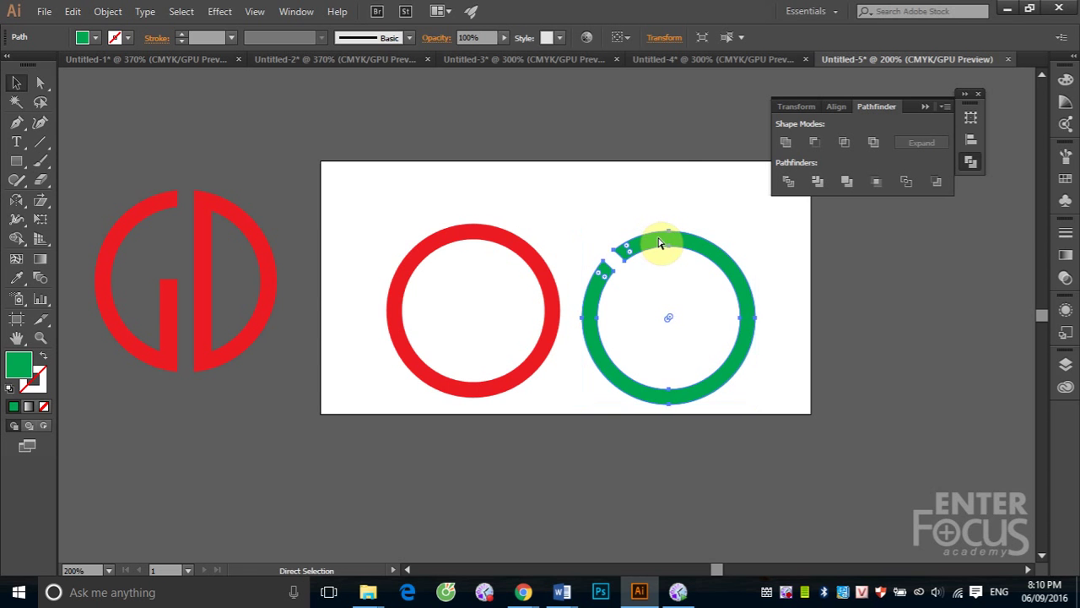
{"action": "left_click_drag", "start_coordinate": [659, 243], "coordinate": [471, 245]}
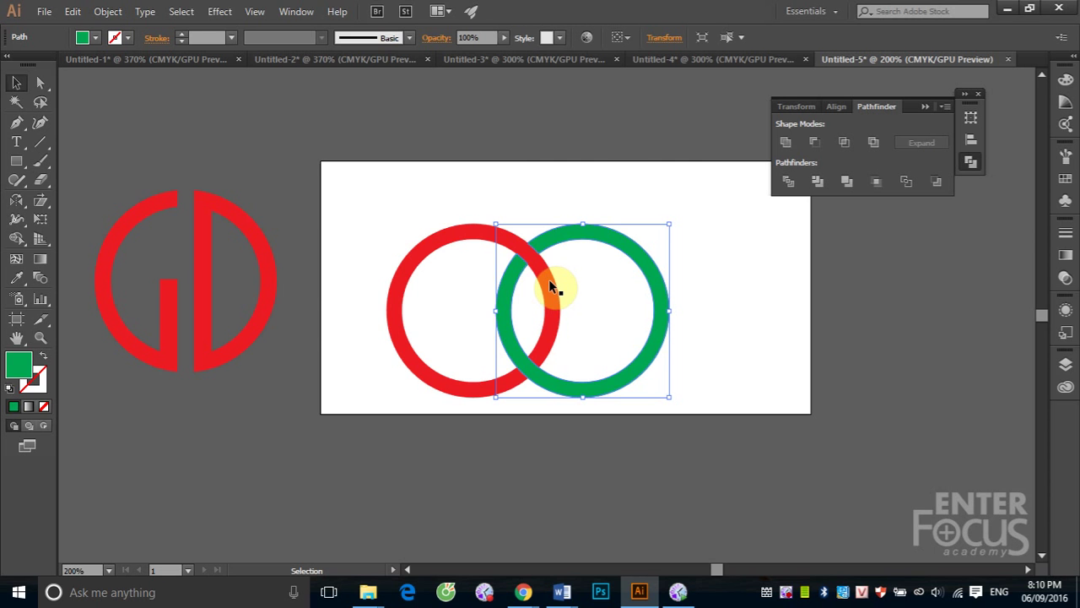
{"action": "left_click", "coordinate": [731, 315]}
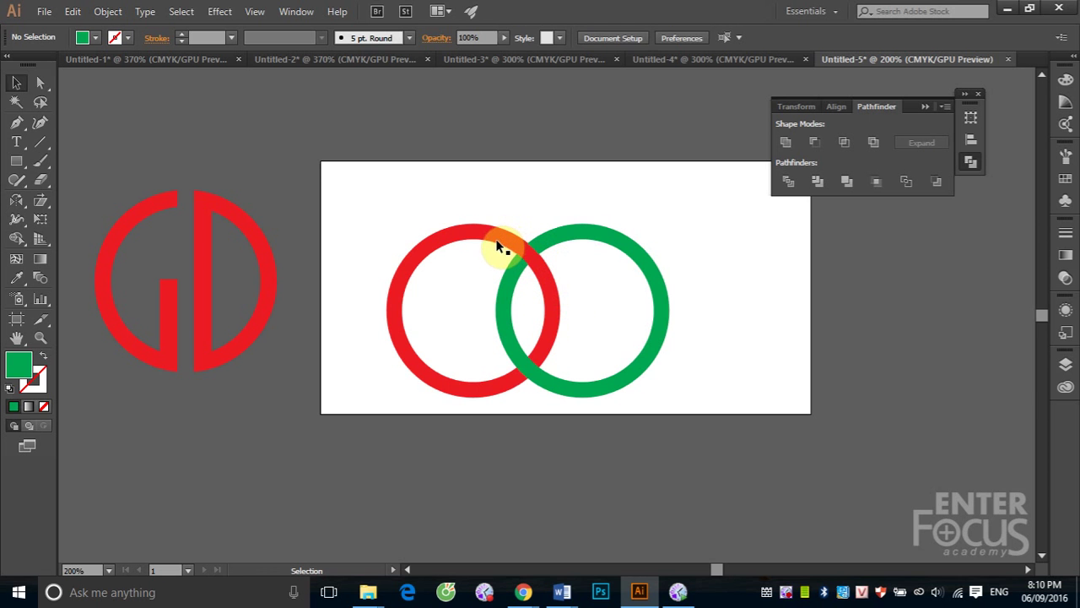
{"action": "left_click_drag", "start_coordinate": [496, 241], "coordinate": [486, 261]}
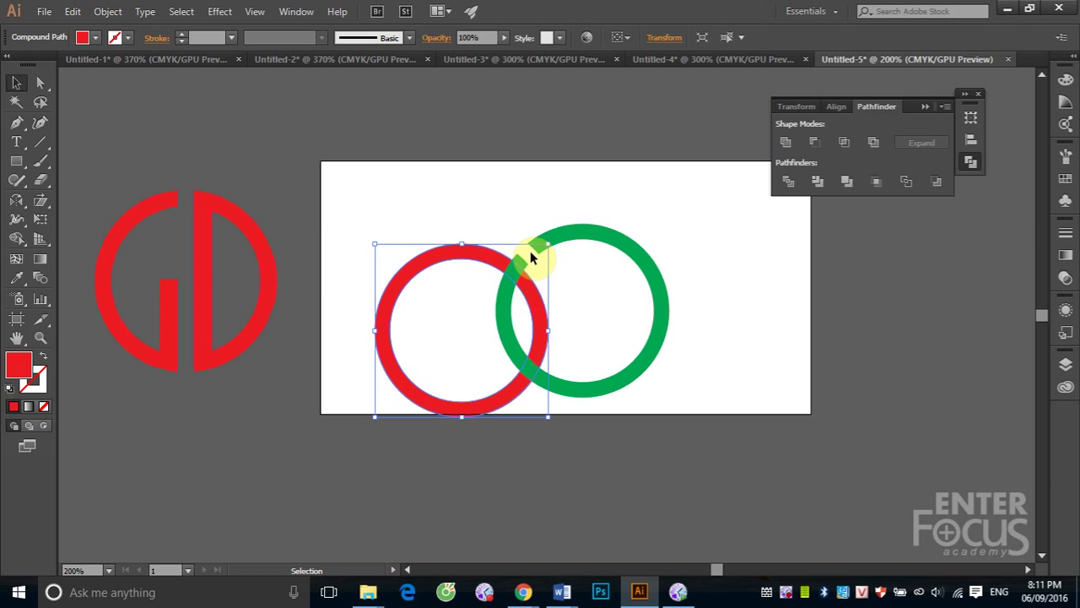
{"action": "left_click_drag", "start_coordinate": [530, 250], "coordinate": [540, 230]}
{"action": "left_click", "coordinate": [723, 278]}
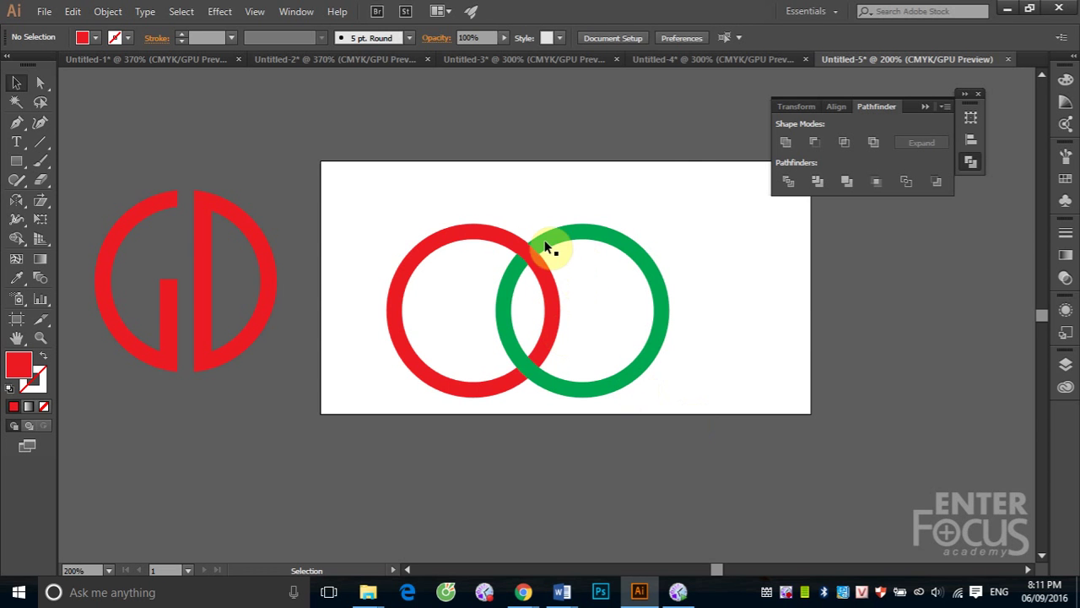
{"action": "left_click_drag", "start_coordinate": [556, 243], "coordinate": [720, 295]}
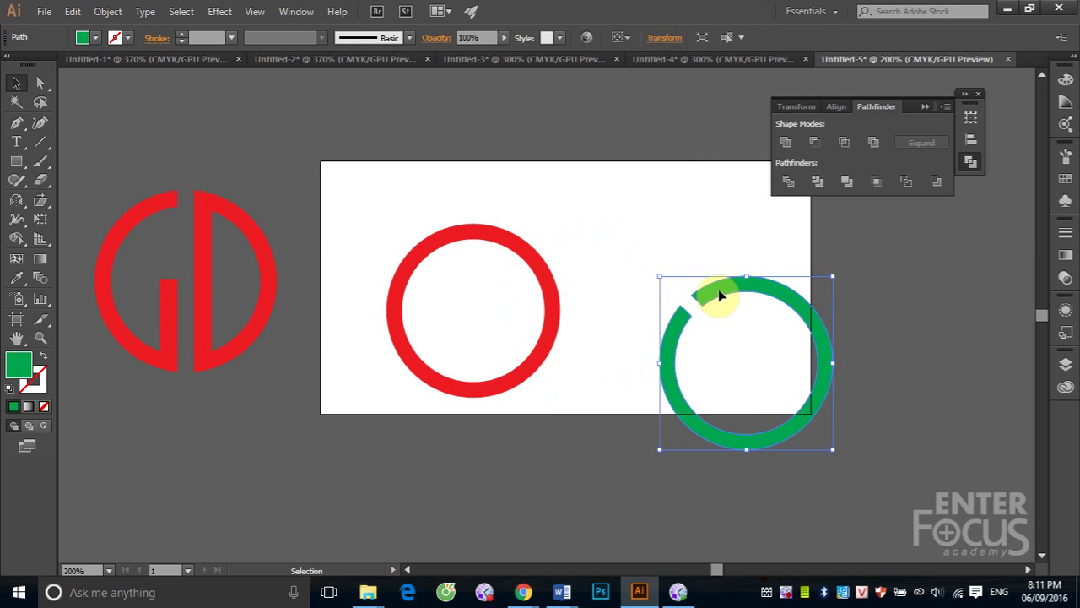
{"action": "key", "text": "Delete"}
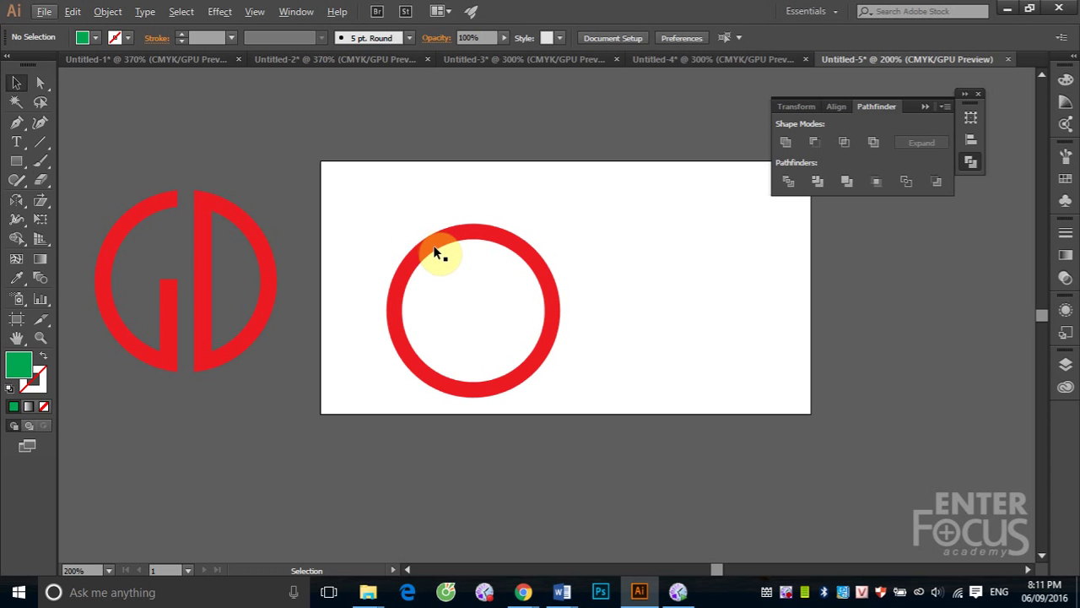
Duplicate the red ring straight to the right and fill the copy green
{"action": "left_click_drag", "start_coordinate": [434, 248], "coordinate": [537, 247]}
{"action": "left_click", "coordinate": [1065, 179]}
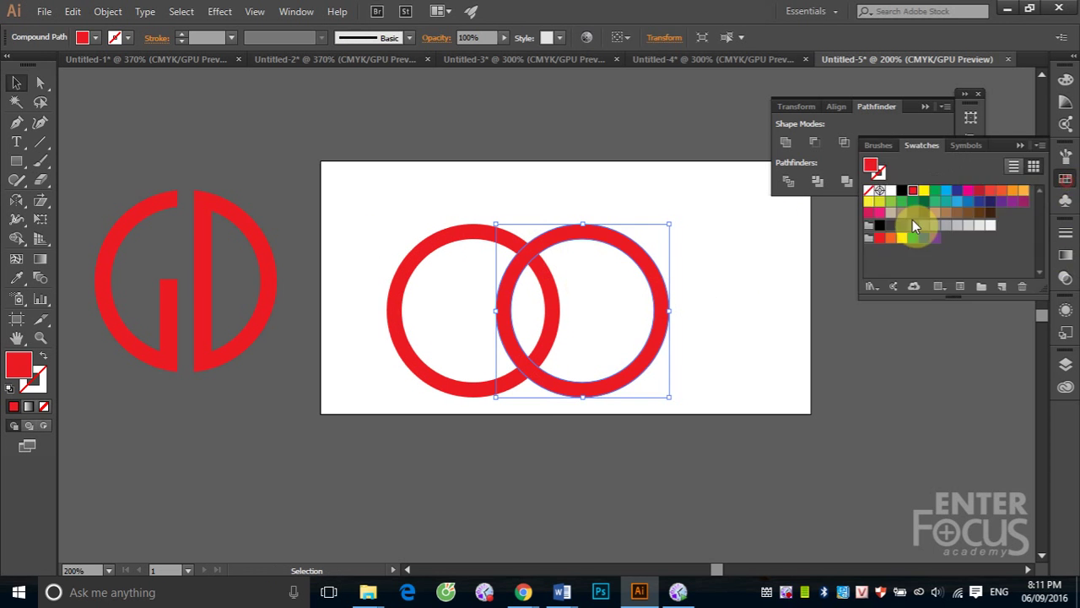
{"action": "left_click", "coordinate": [935, 190]}
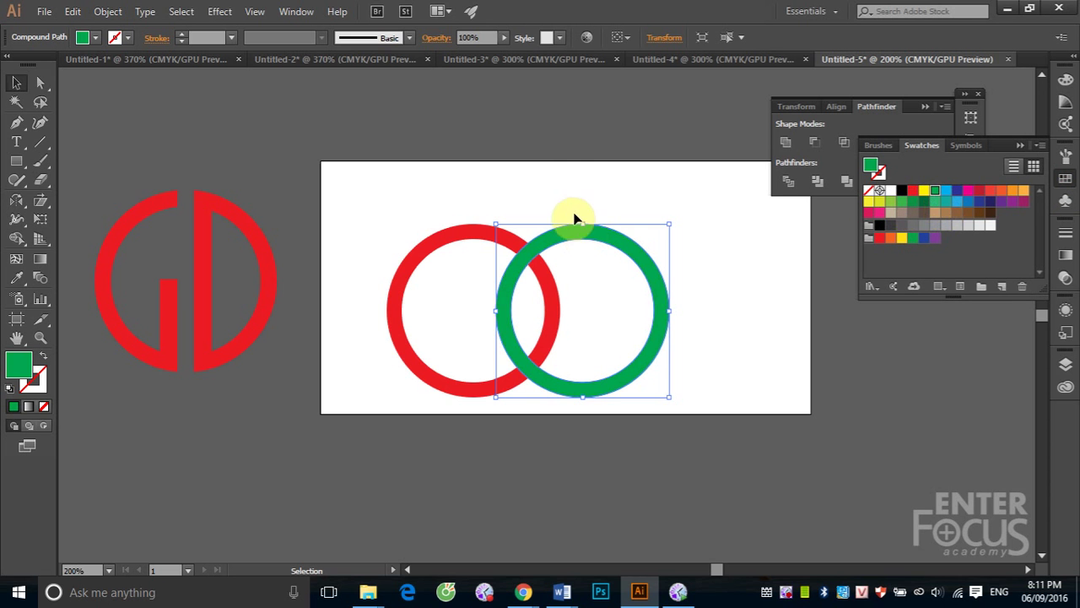
{"action": "left_click", "coordinate": [577, 189]}
Select both rings and apply Pathfinder Intersect to keep only their overlaps
{"action": "left_click_drag", "start_coordinate": [354, 202], "coordinate": [718, 428]}
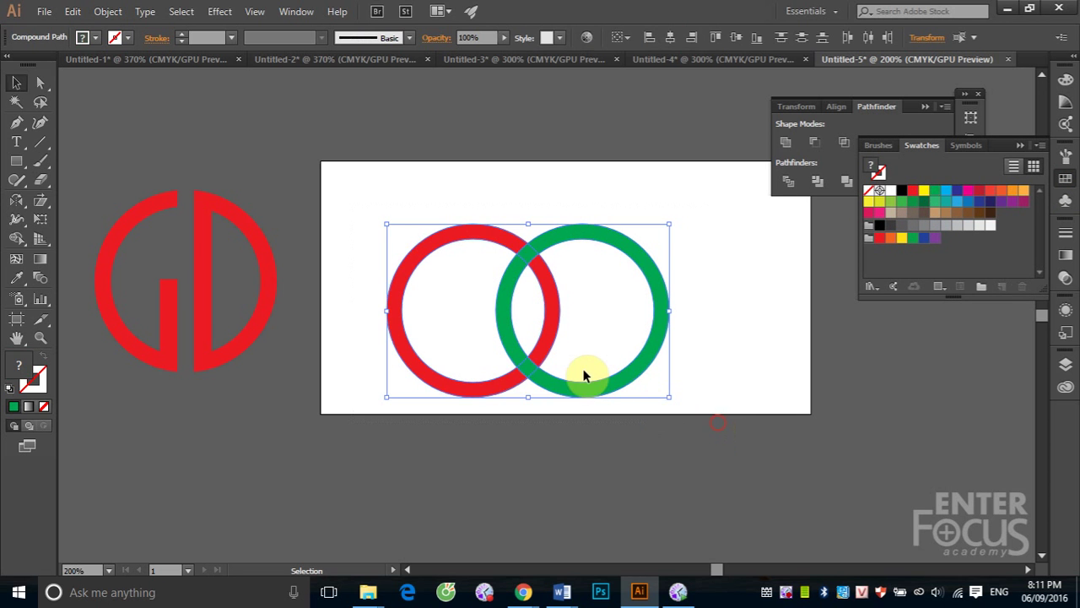
{"action": "key", "text": "a"}
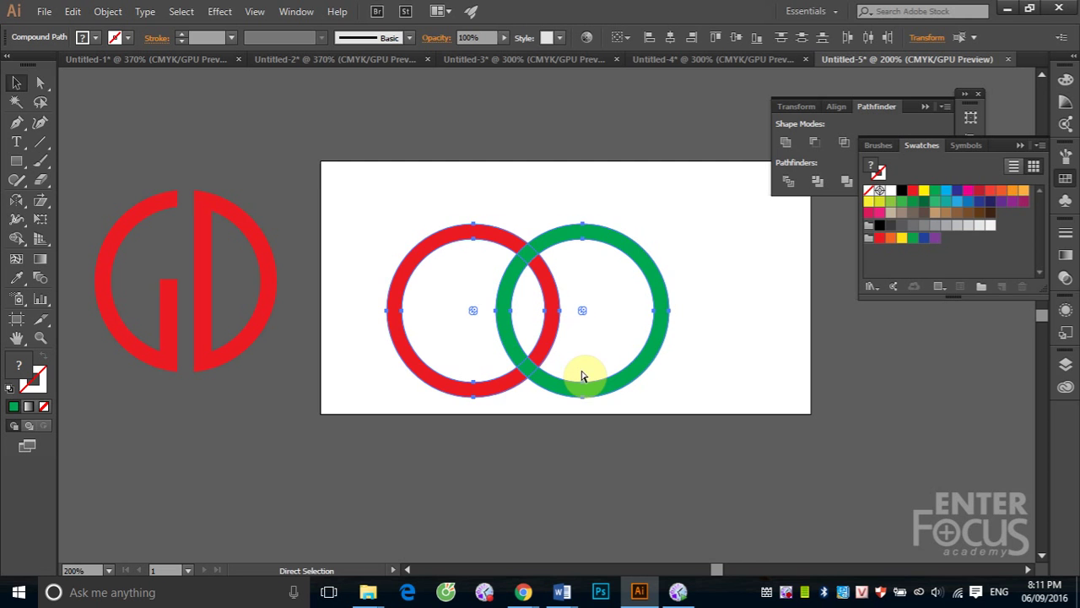
{"action": "key", "text": "v"}
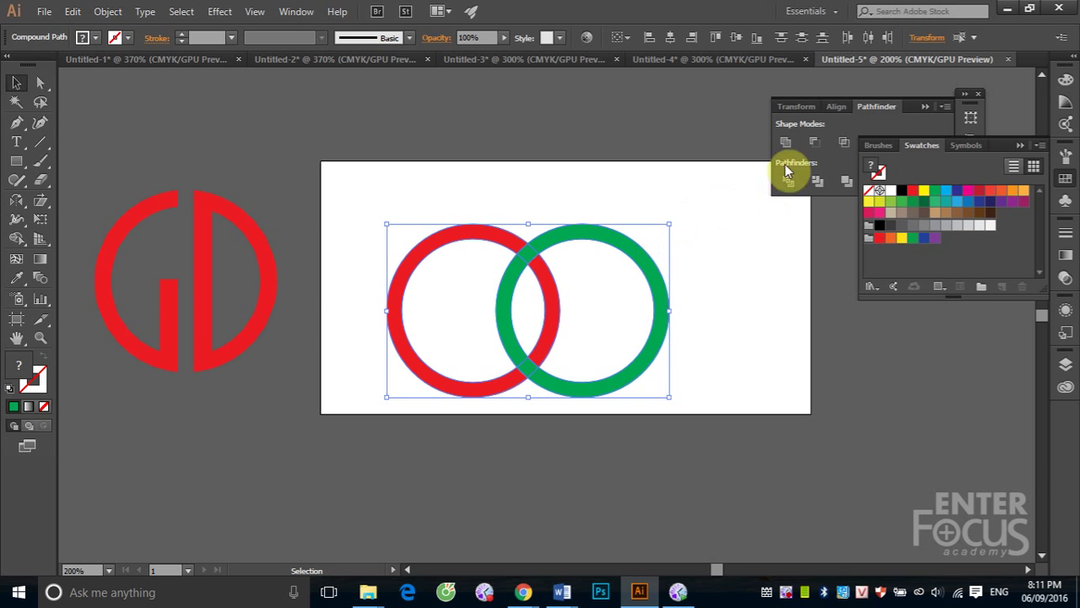
{"action": "left_click", "coordinate": [1018, 147]}
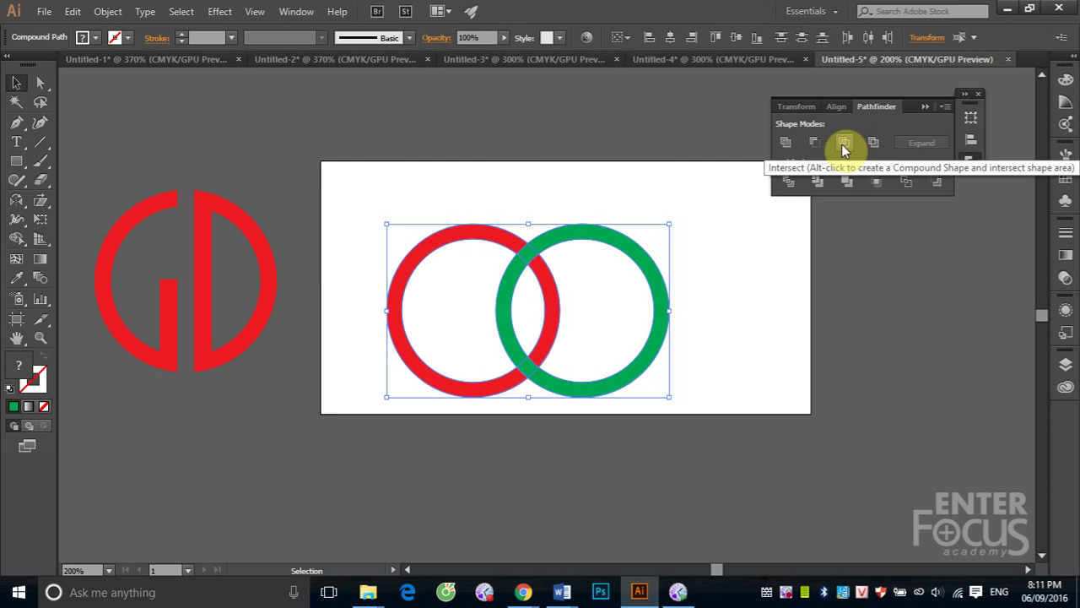
{"action": "left_click", "coordinate": [843, 145]}
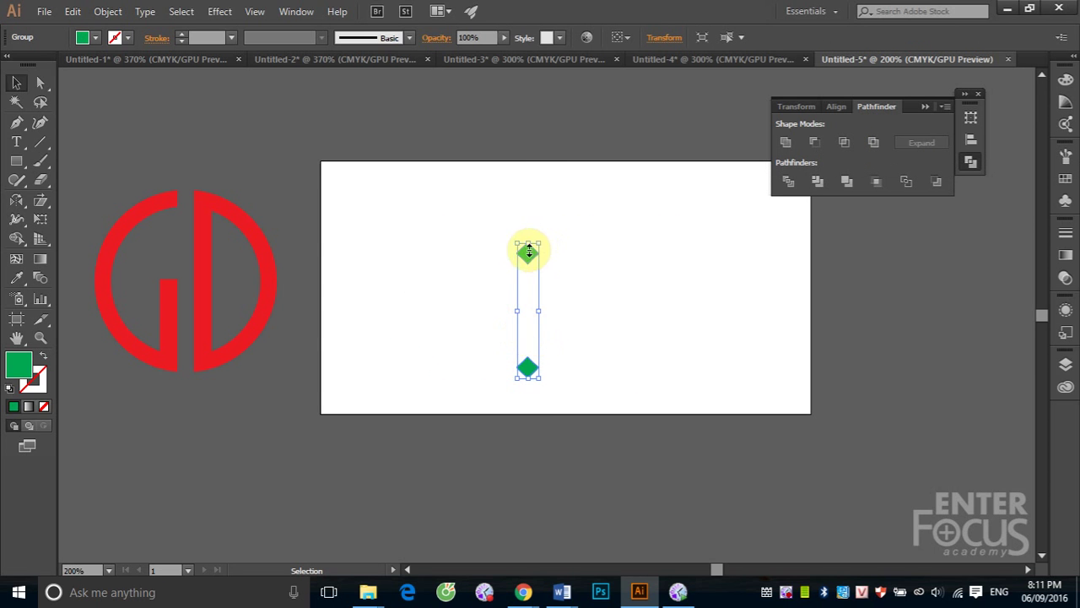
Paste the copied rings back behind the overlap pieces with Edit > Paste in Back
{"action": "left_click", "coordinate": [580, 269]}
{"action": "left_click", "coordinate": [528, 254]}
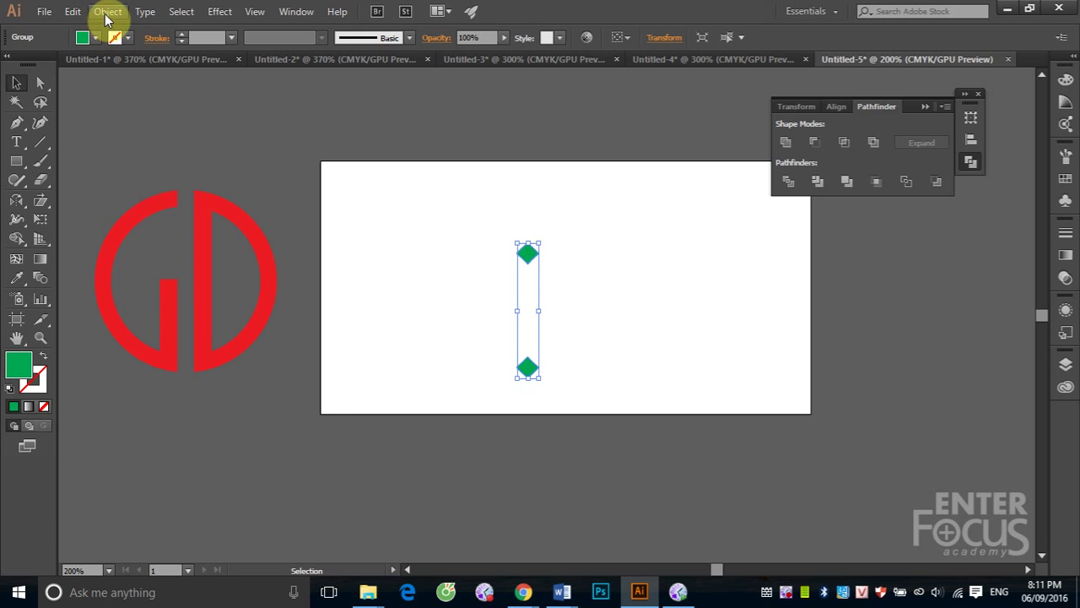
{"action": "left_click", "coordinate": [73, 11]}
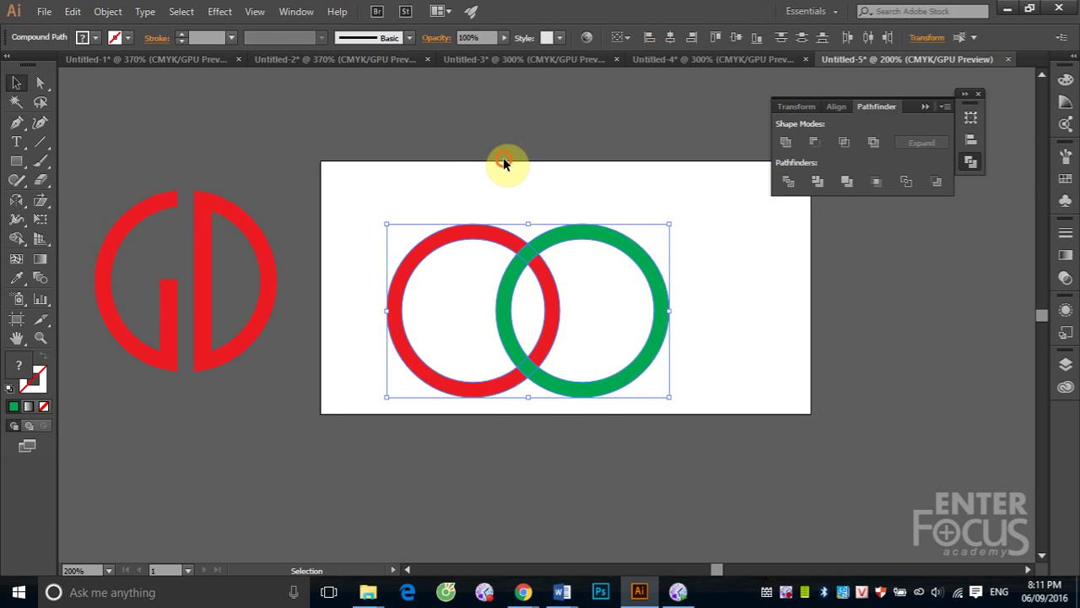
{"action": "left_click", "coordinate": [508, 164]}
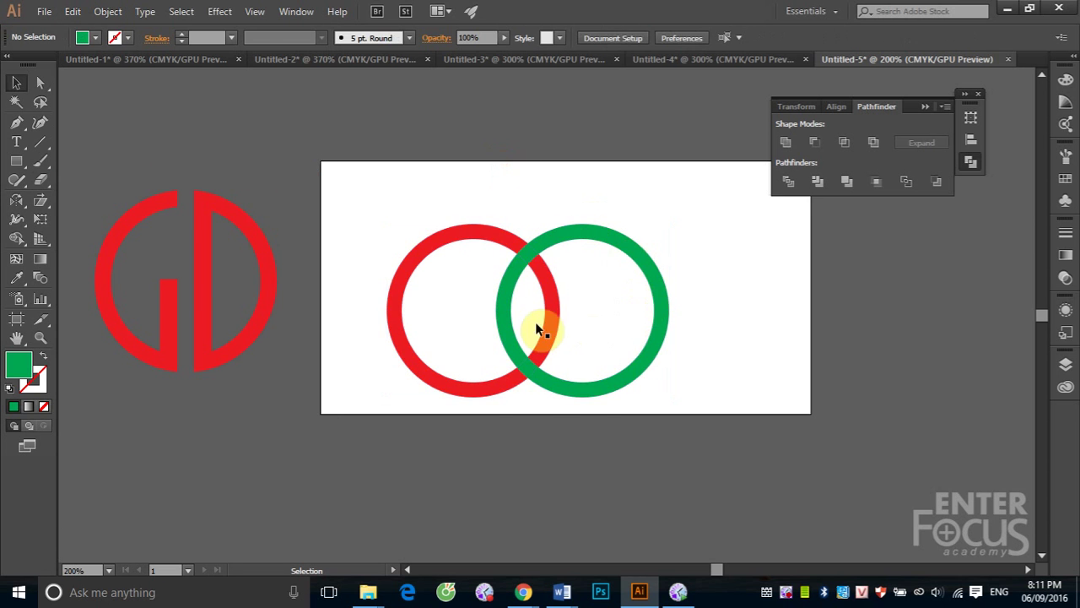
{"action": "left_click", "coordinate": [531, 253]}
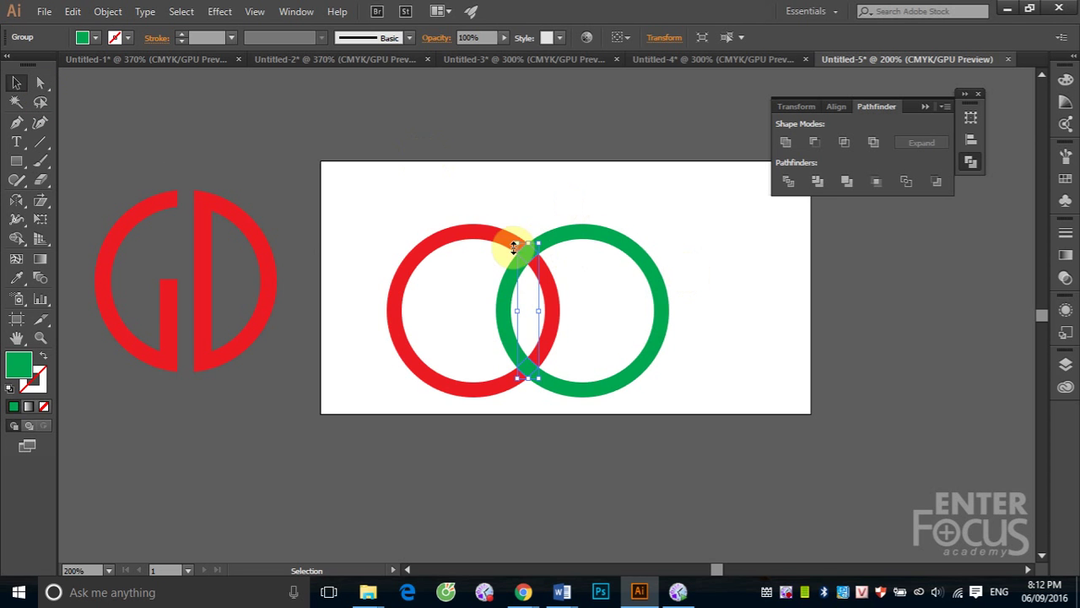
Ungroup the overlap pieces and delete the lower one
{"action": "left_click", "coordinate": [108, 13]}
{"action": "left_click", "coordinate": [135, 88]}
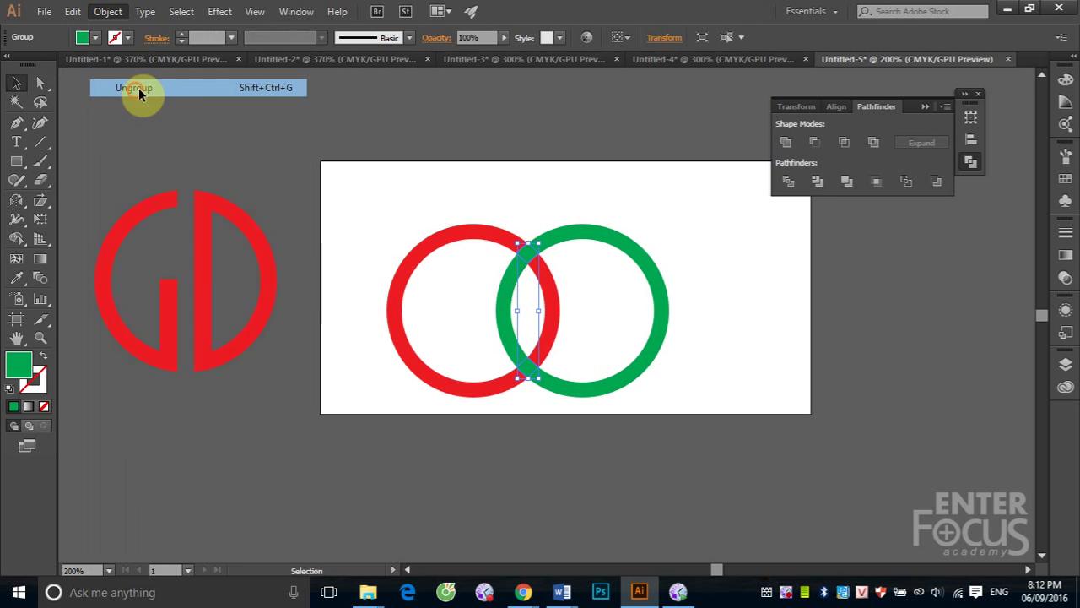
{"action": "left_click", "coordinate": [295, 168]}
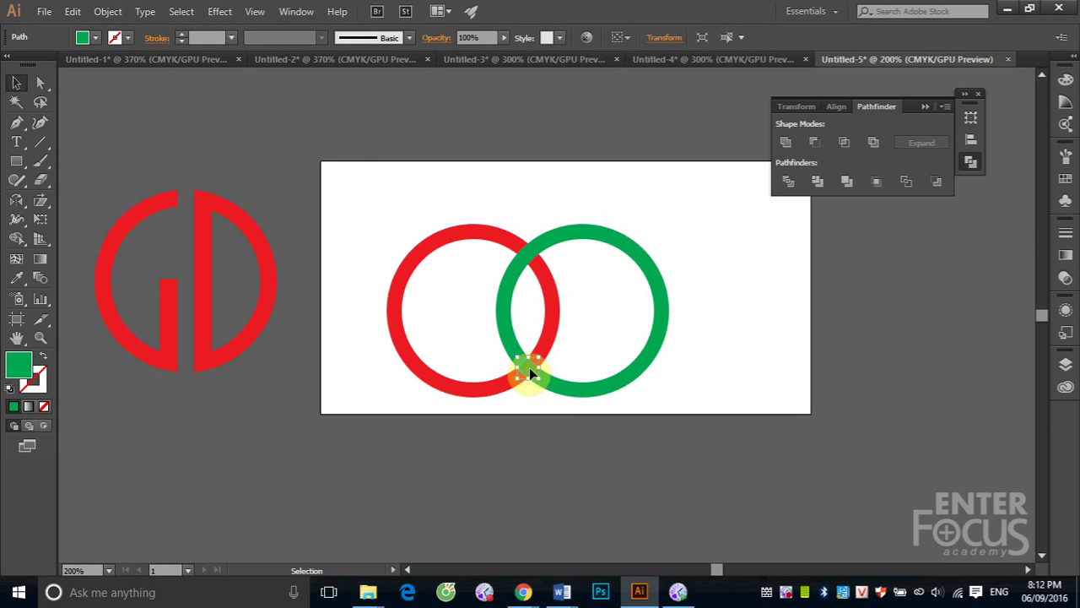
{"action": "left_click_drag", "start_coordinate": [530, 372], "coordinate": [327, 370]}
{"action": "key", "text": "Delete"}
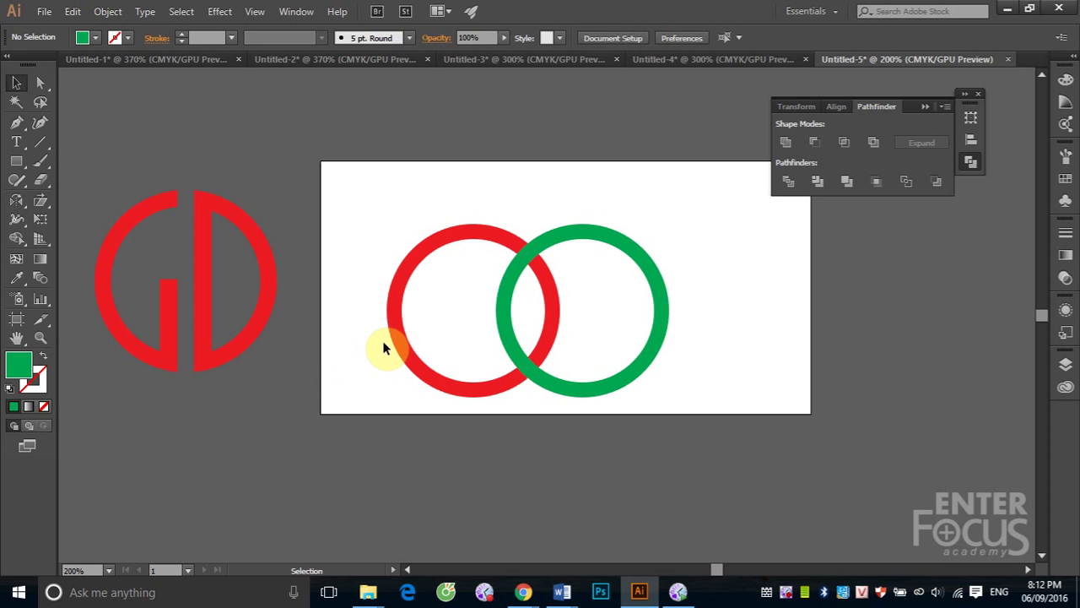
Fill the upper overlap piece with the red swatch
{"action": "left_click", "coordinate": [523, 251]}
{"action": "left_click", "coordinate": [1066, 180]}
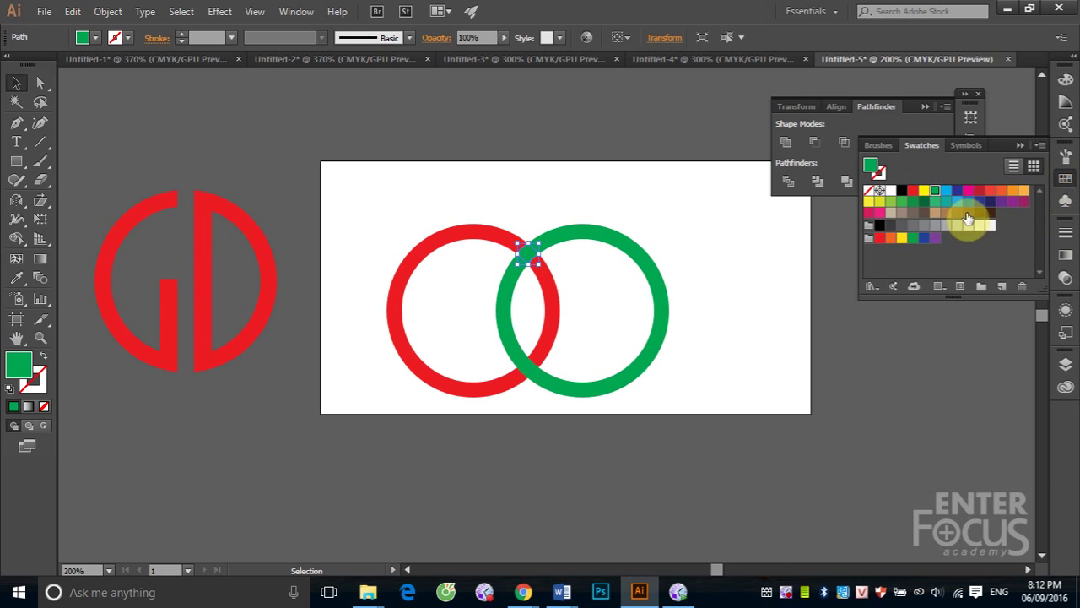
{"action": "left_click", "coordinate": [913, 190]}
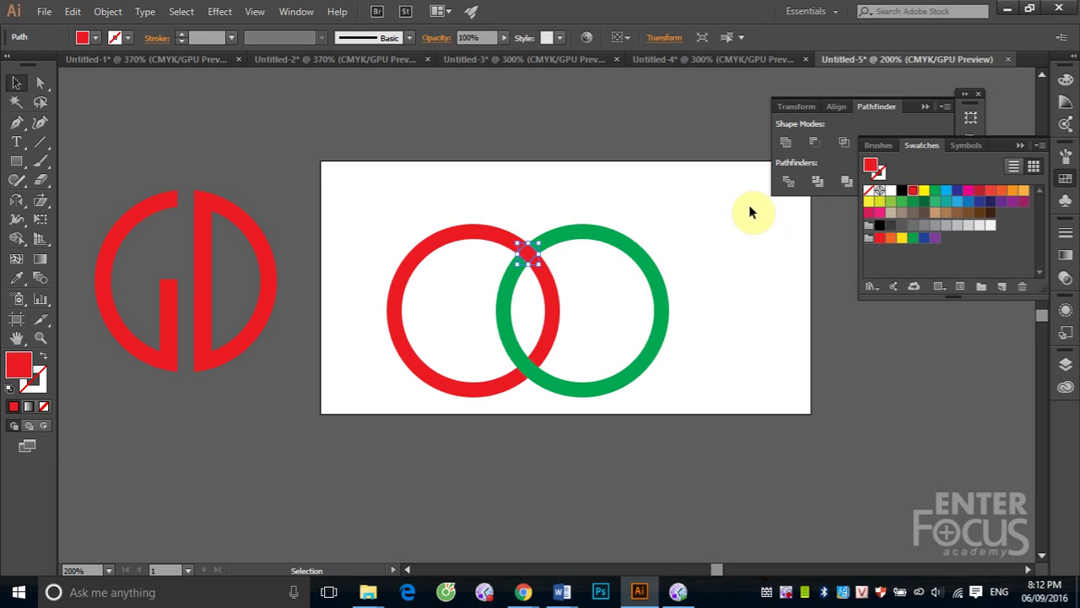
{"action": "left_click", "coordinate": [588, 148]}
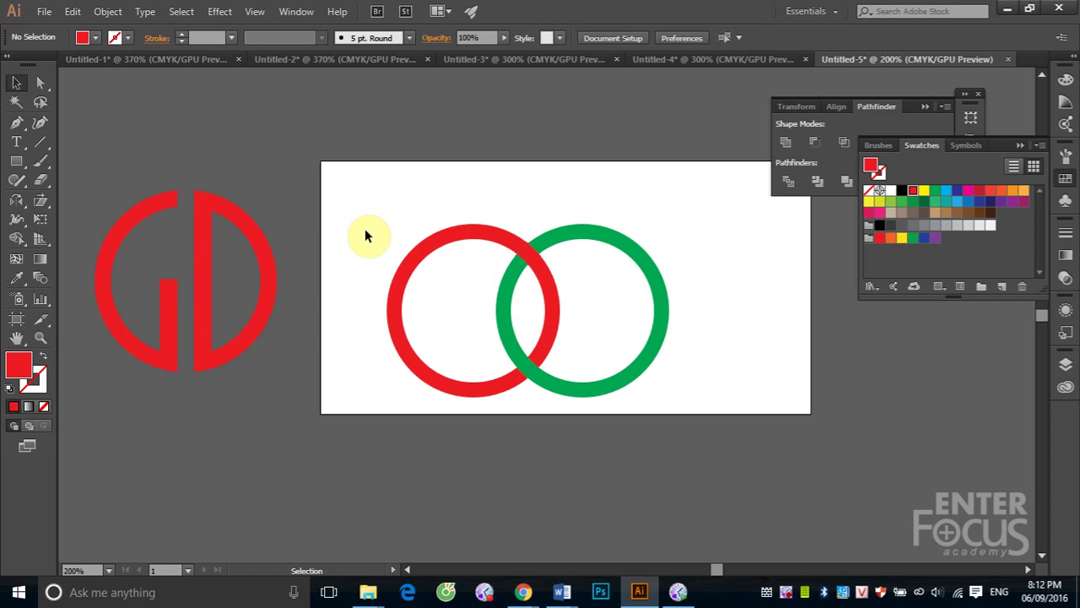
Group the interlocked rings, move them to the lower-left pasteboard, and collapse Pathfinder
{"action": "left_click_drag", "start_coordinate": [354, 193], "coordinate": [735, 442]}
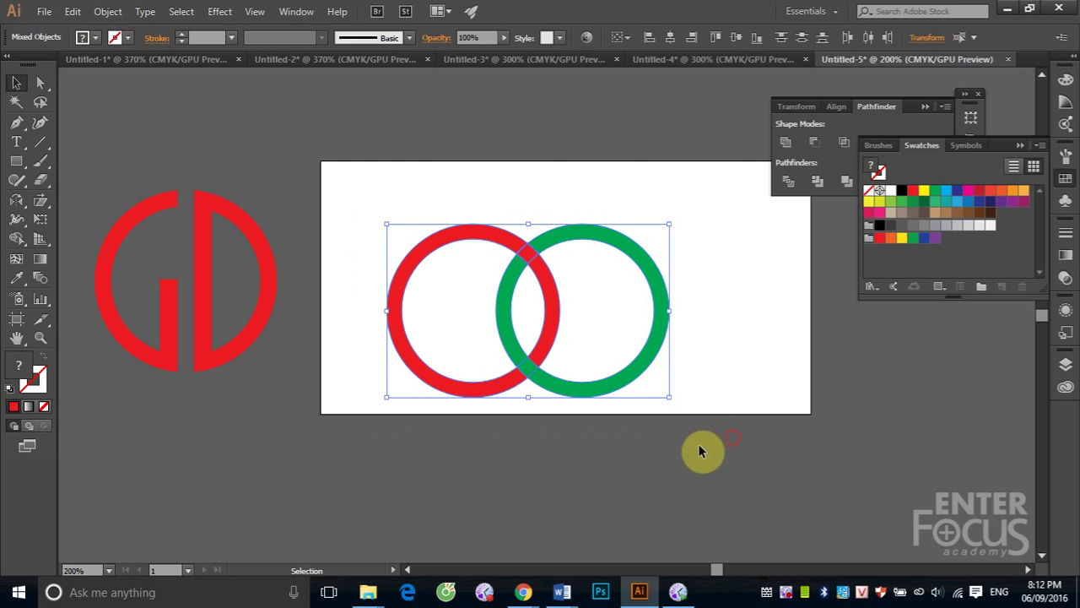
{"action": "key", "text": "ctrl+g"}
{"action": "key", "text": "v"}
{"action": "mouse_move", "coordinate": [552, 251]}
{"action": "left_mouse_down"}
{"action": "mouse_move", "coordinate": [223, 417]}
{"action": "mouse_move", "coordinate": [231, 406]}
{"action": "left_mouse_up"}
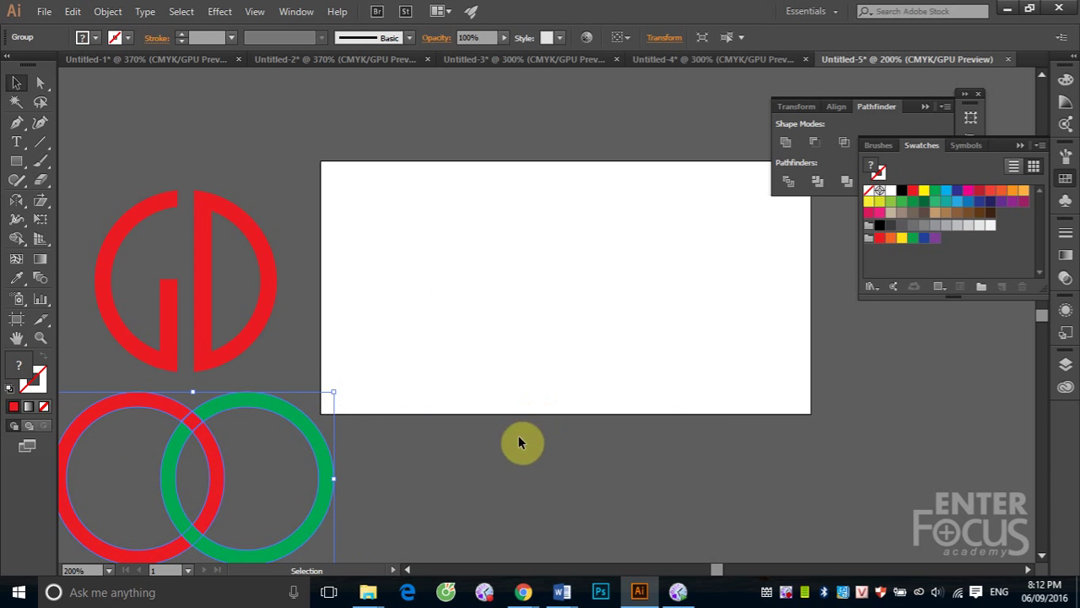
{"action": "left_click", "coordinate": [508, 477]}
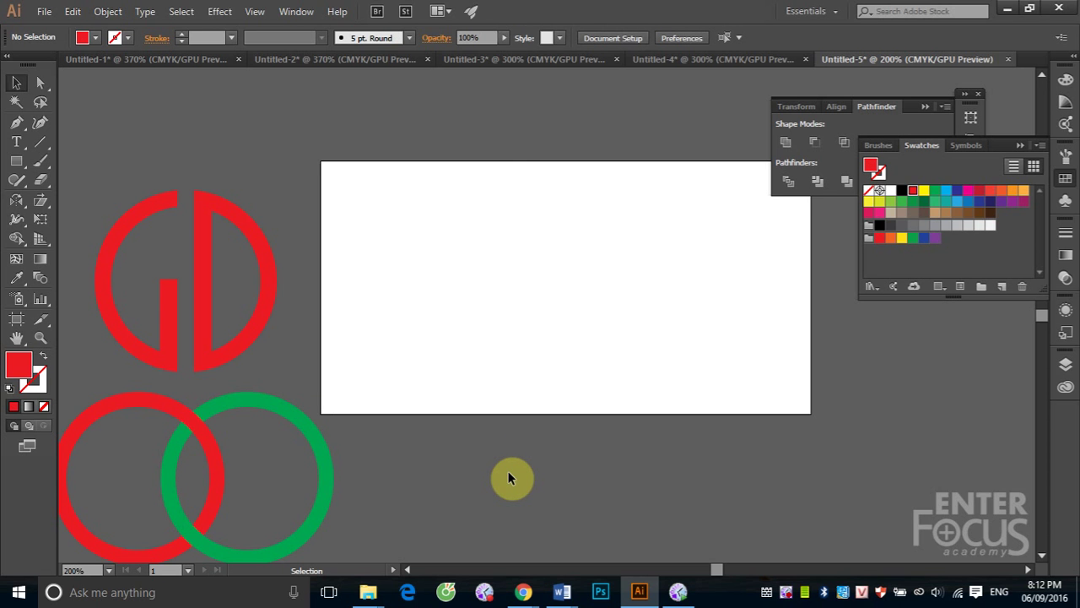
{"action": "left_click", "coordinate": [924, 107]}
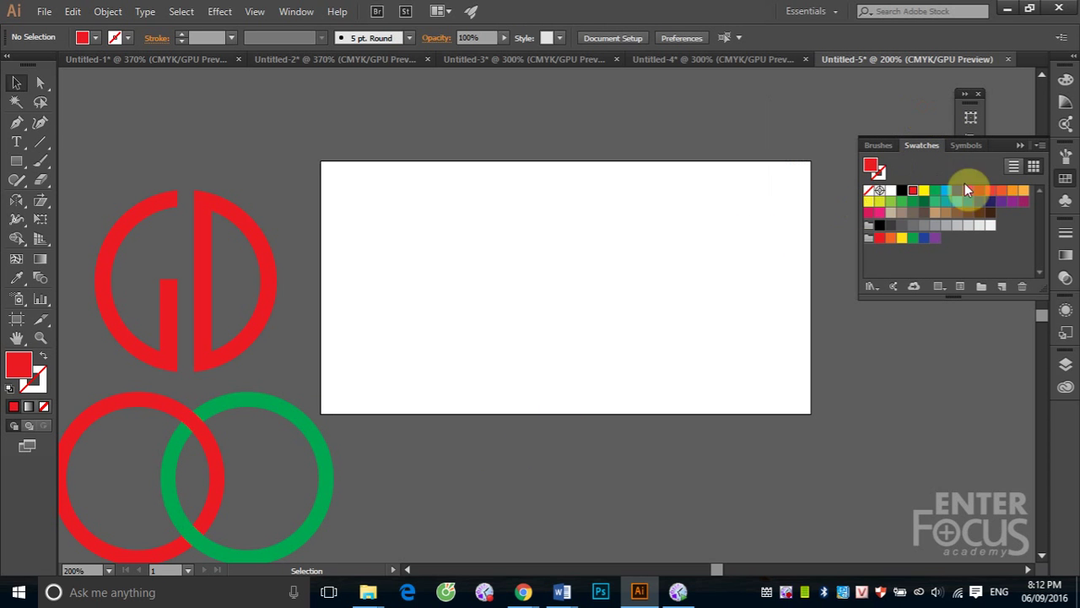
Draw a large 143.5 pt circle in the centre of the artboard with the Ellipse Tool
{"action": "left_click", "coordinate": [1020, 145]}
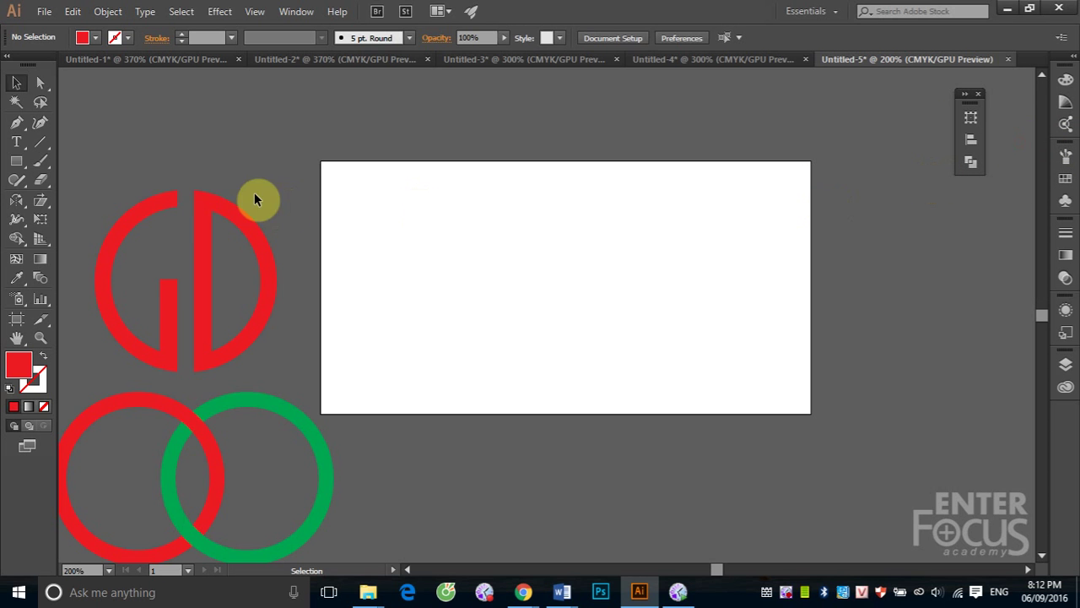
{"action": "left_click", "coordinate": [23, 162]}
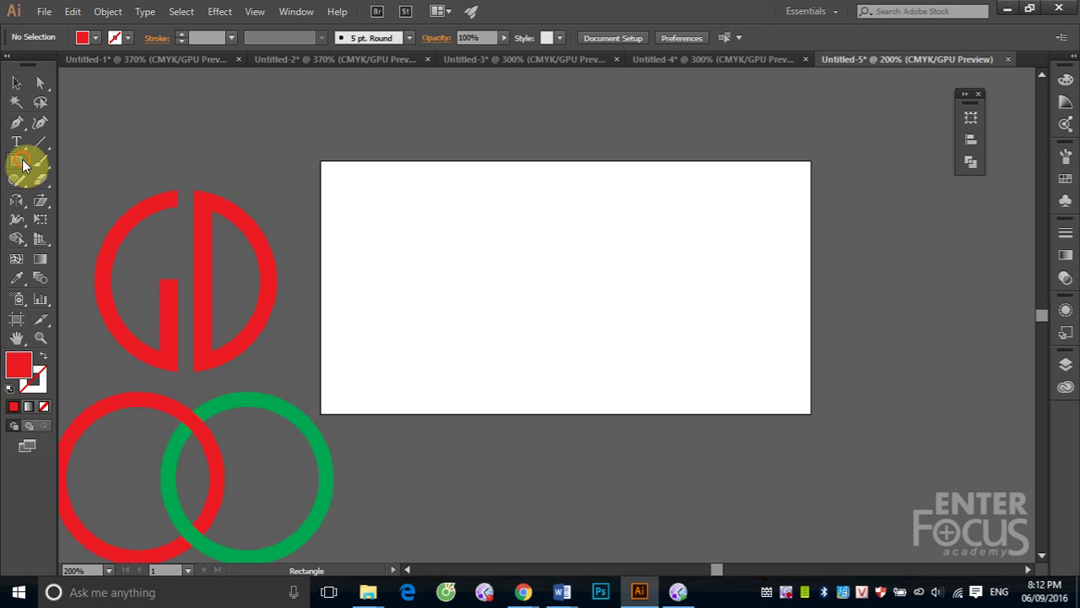
{"action": "left_click", "coordinate": [55, 199]}
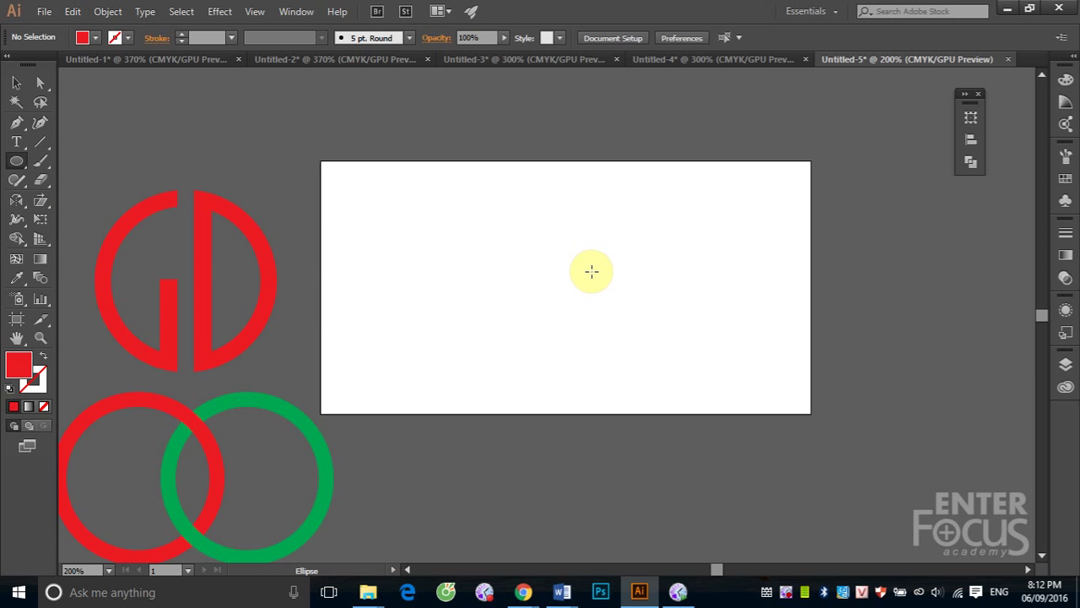
{"action": "left_click_drag", "start_coordinate": [445, 177], "coordinate": [672, 404]}
Swap the circle's fill and stroke so it has only a thin red outline, then reselect it
{"action": "left_click", "coordinate": [17, 82]}
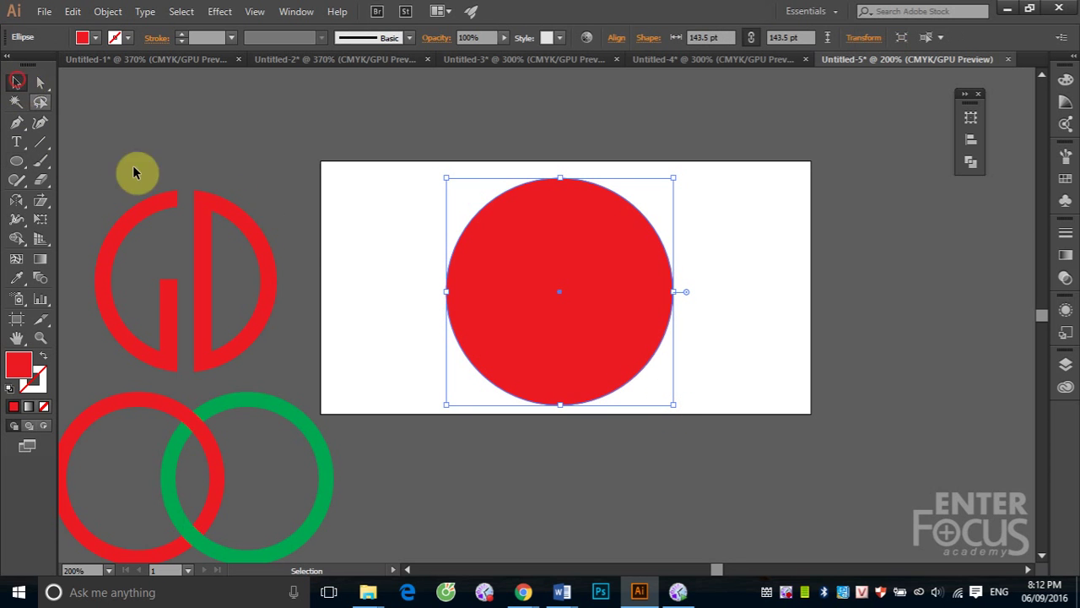
{"action": "left_click", "coordinate": [43, 355]}
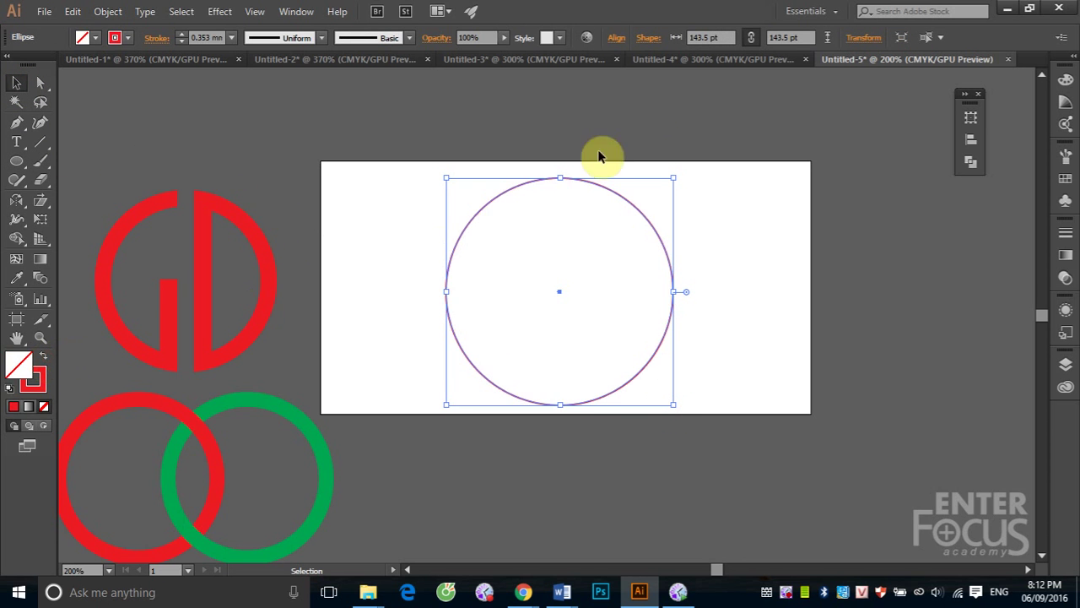
{"action": "left_click", "coordinate": [535, 122]}
{"action": "left_click", "coordinate": [526, 182]}
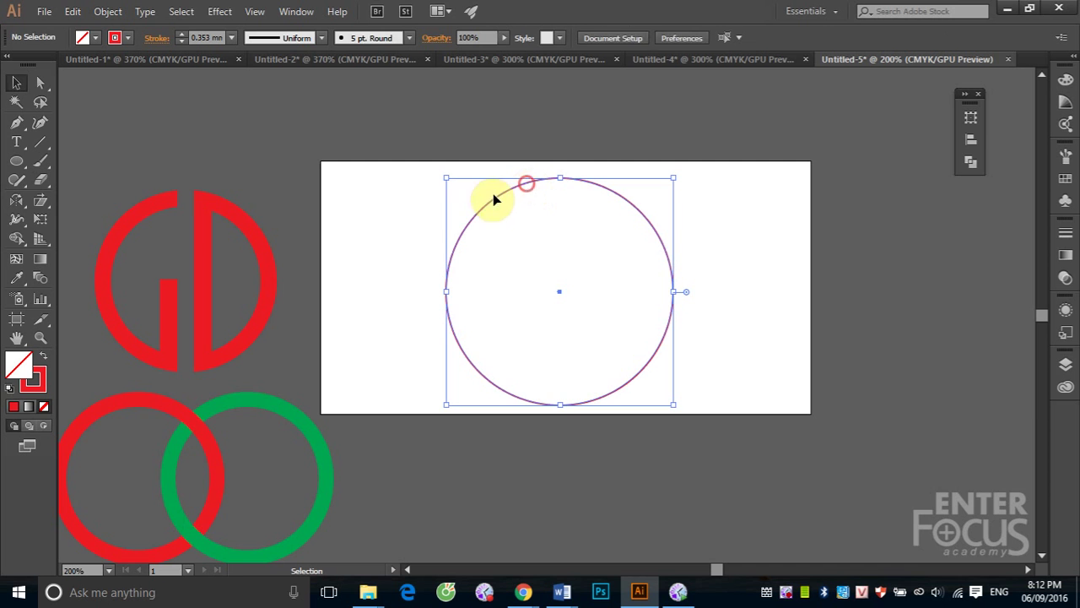
Make a 50% scaled copy of the big circle with the Scale Tool
{"action": "left_click", "coordinate": [40, 200]}
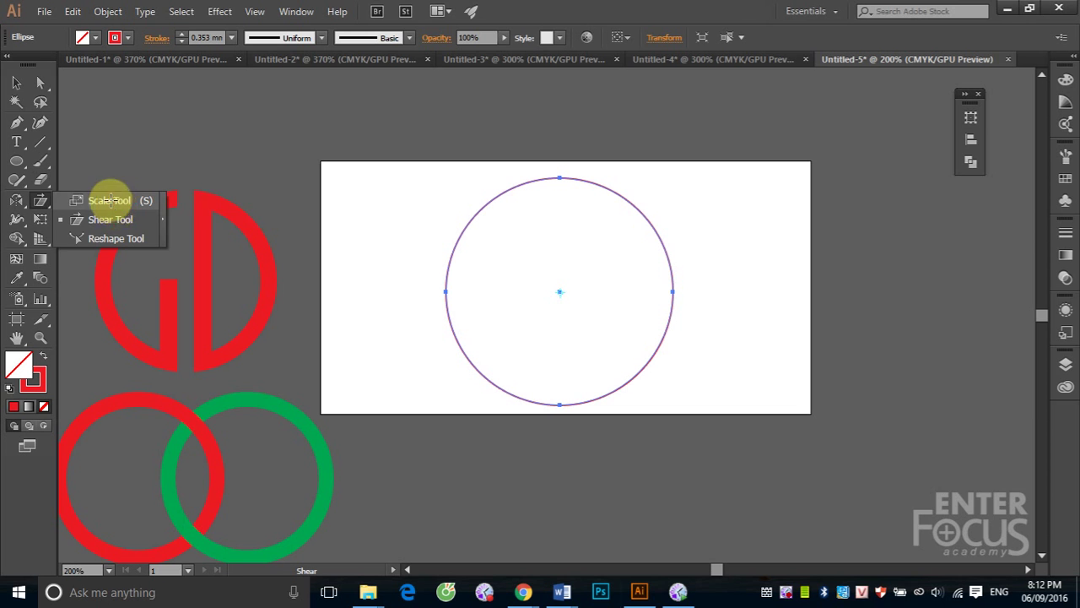
{"action": "left_click", "coordinate": [111, 200]}
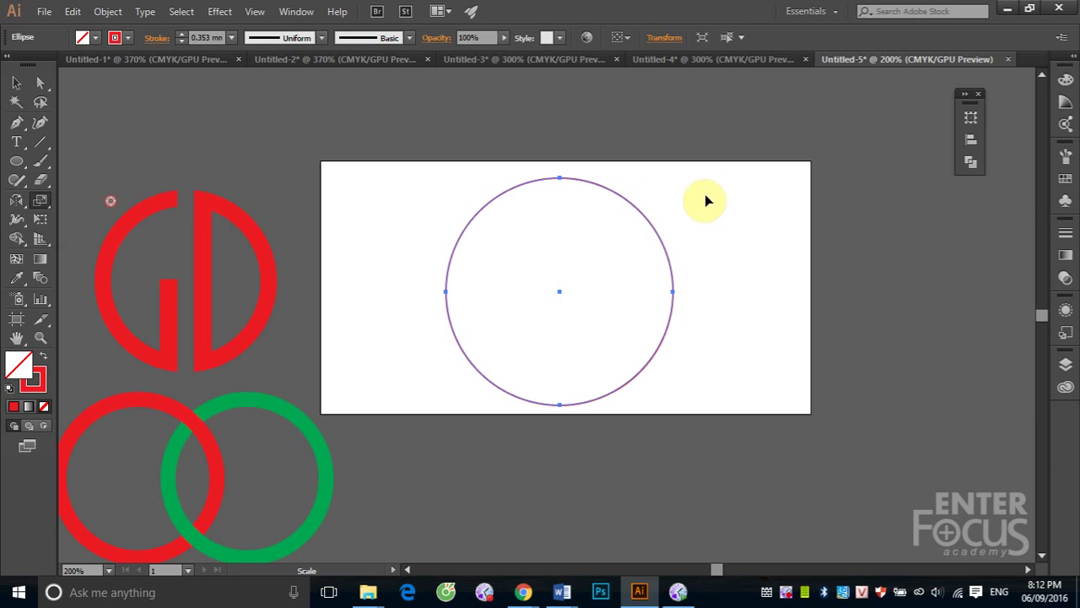
{"action": "double_click", "coordinate": [37, 208]}
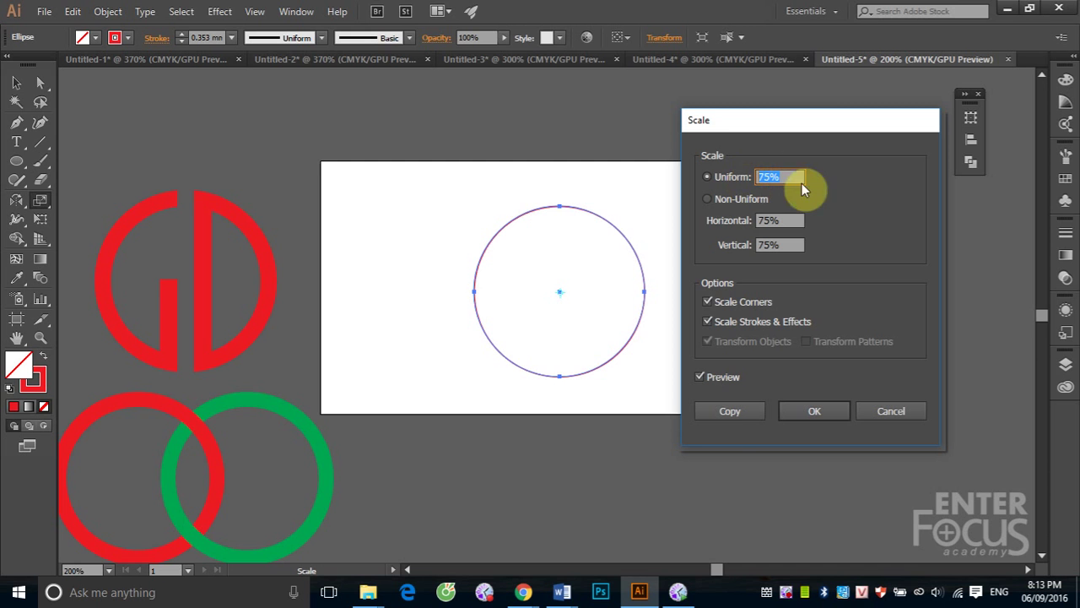
{"action": "type", "text": "50"}
{"action": "left_click", "coordinate": [737, 412]}
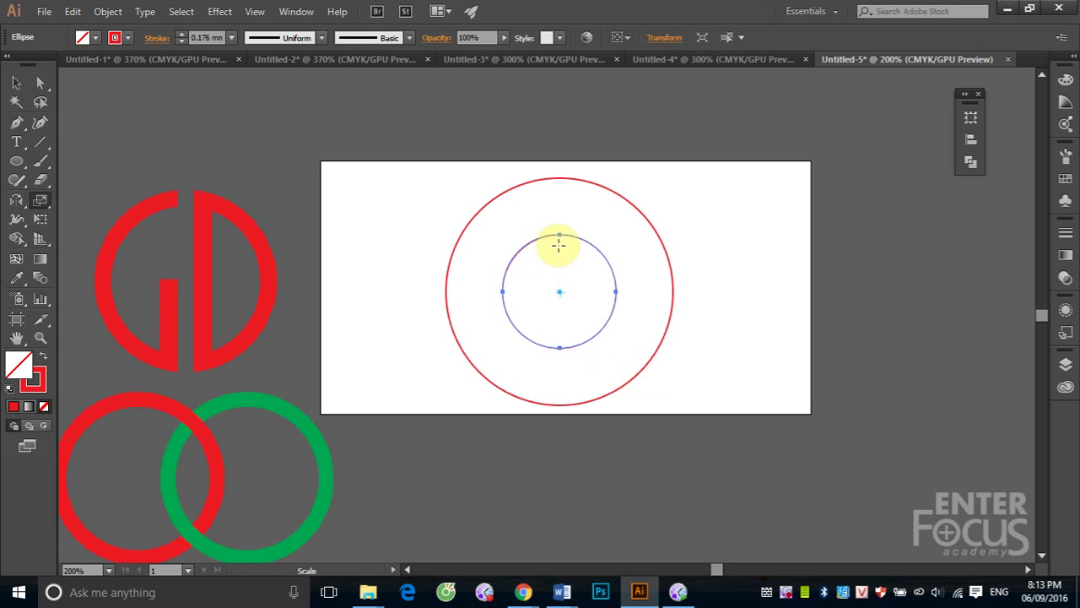
Align the half-size copy to the big circle's top edge, using the big circle as key object
{"action": "left_click", "coordinate": [16, 83]}
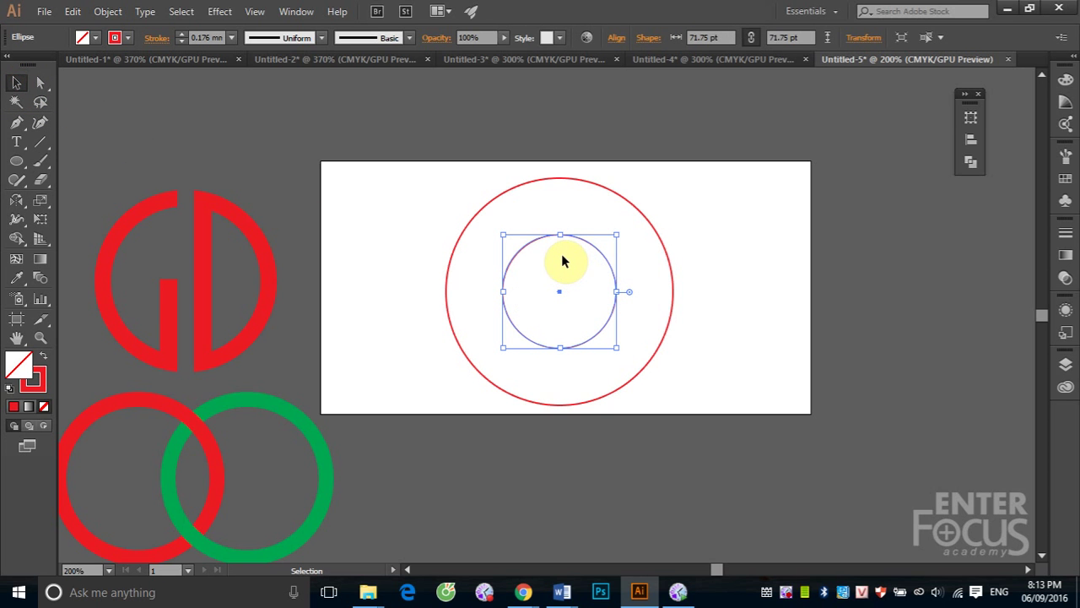
{"action": "left_click", "coordinate": [748, 137]}
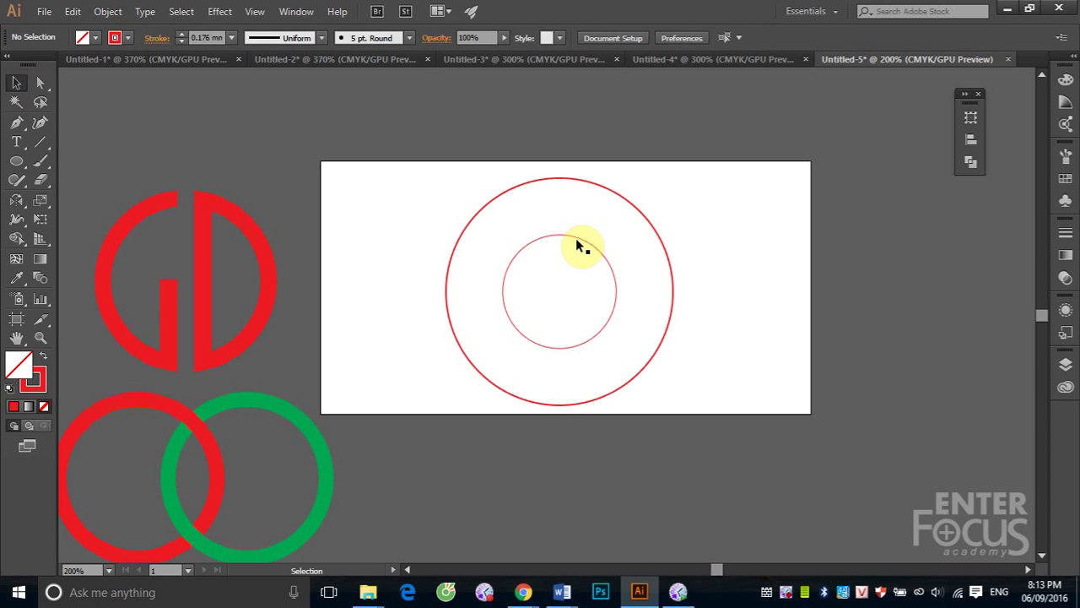
{"action": "left_click", "coordinate": [579, 243]}
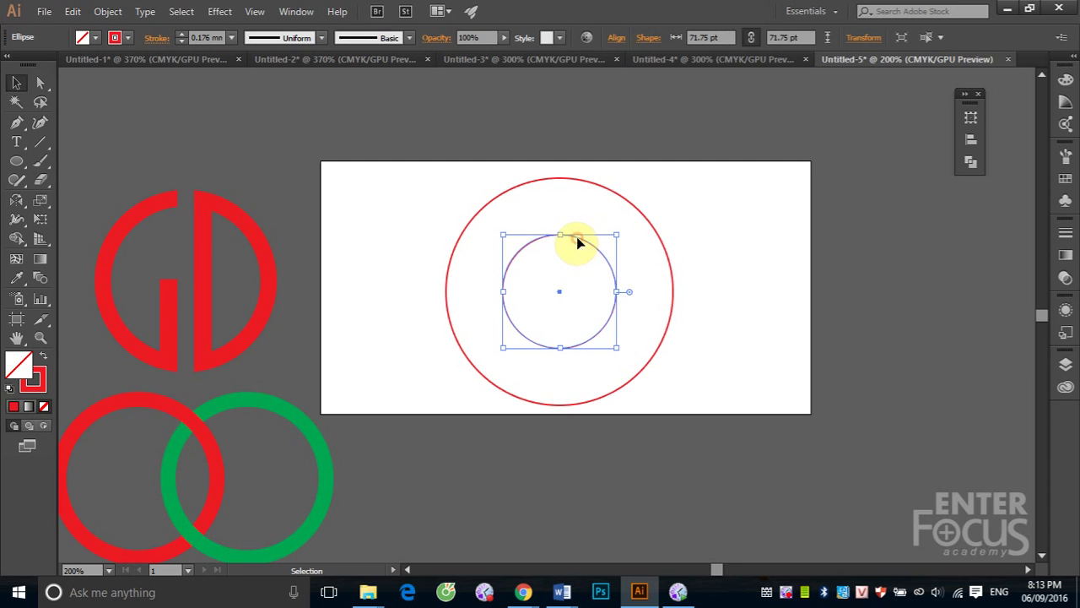
{"action": "left_click", "coordinate": [545, 181], "text": "shift"}
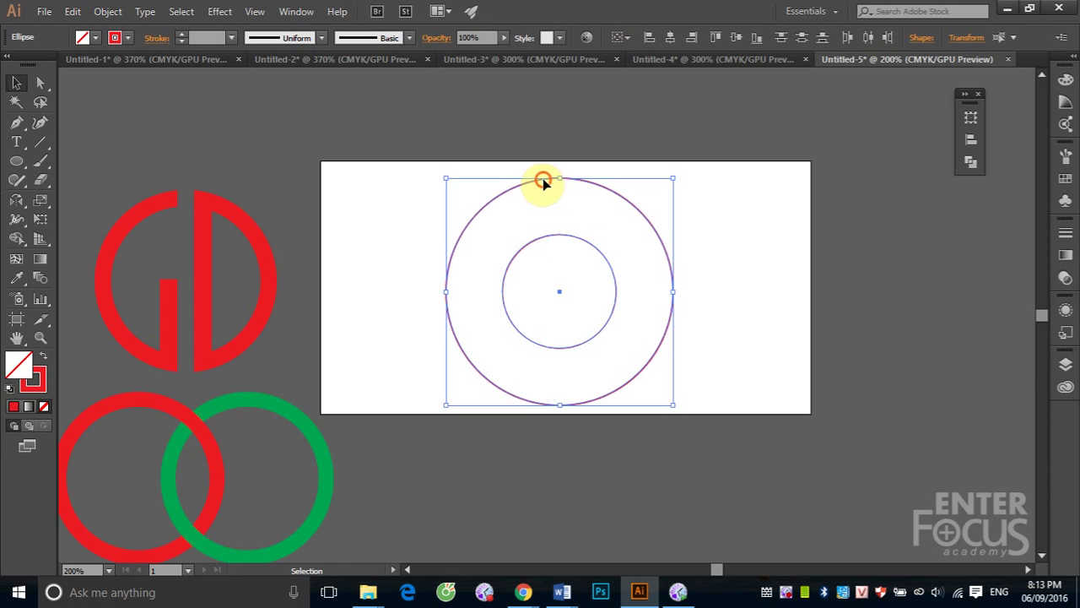
{"action": "left_click", "coordinate": [543, 179]}
{"action": "left_click", "coordinate": [716, 39]}
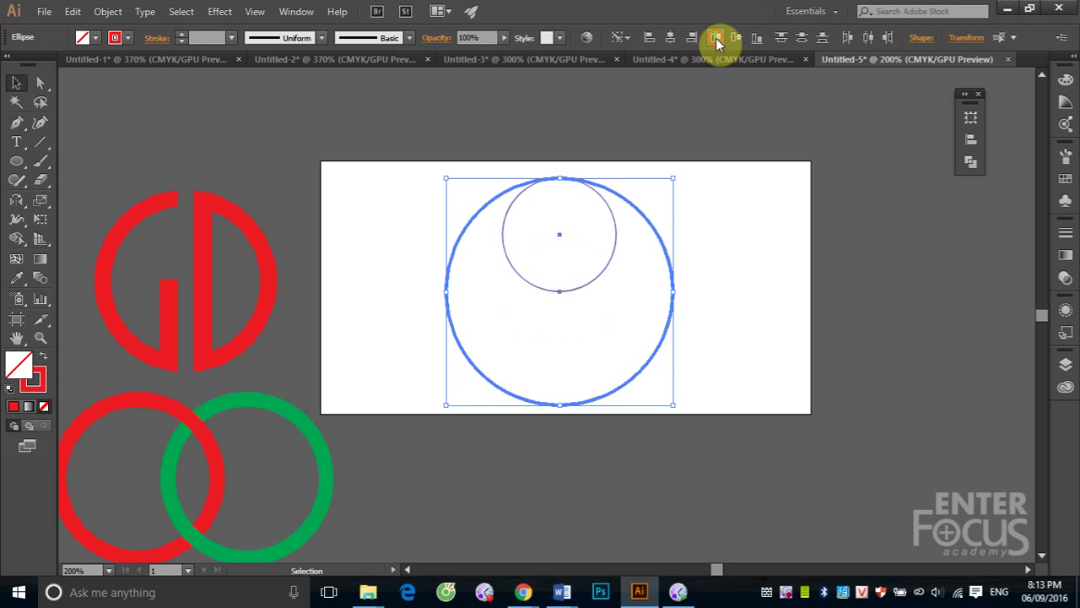
Make a second 50% copy of the big circle
{"action": "left_click", "coordinate": [860, 251]}
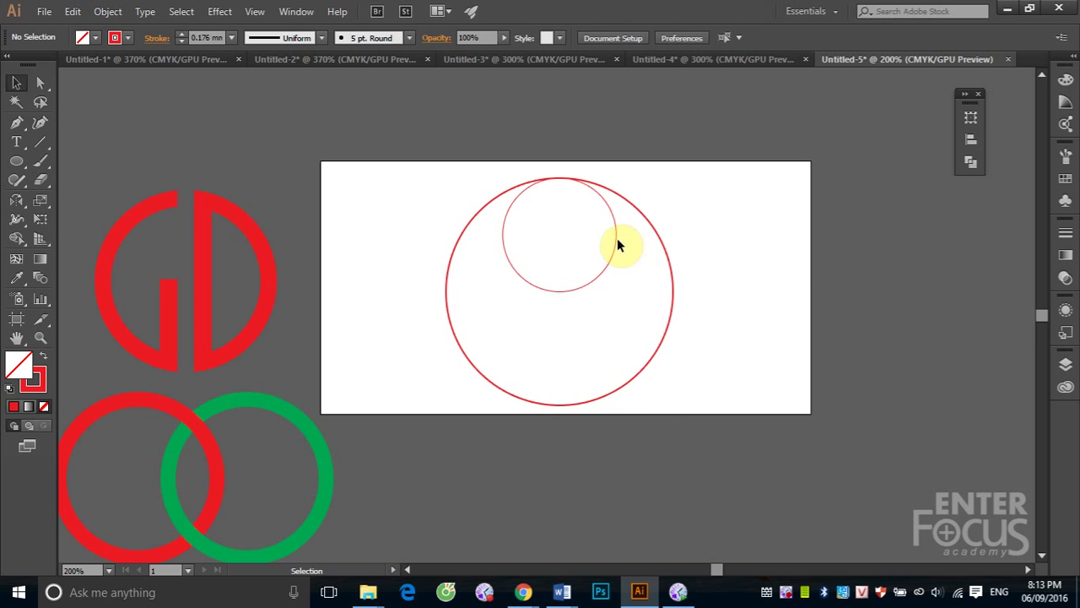
{"action": "left_click", "coordinate": [650, 225]}
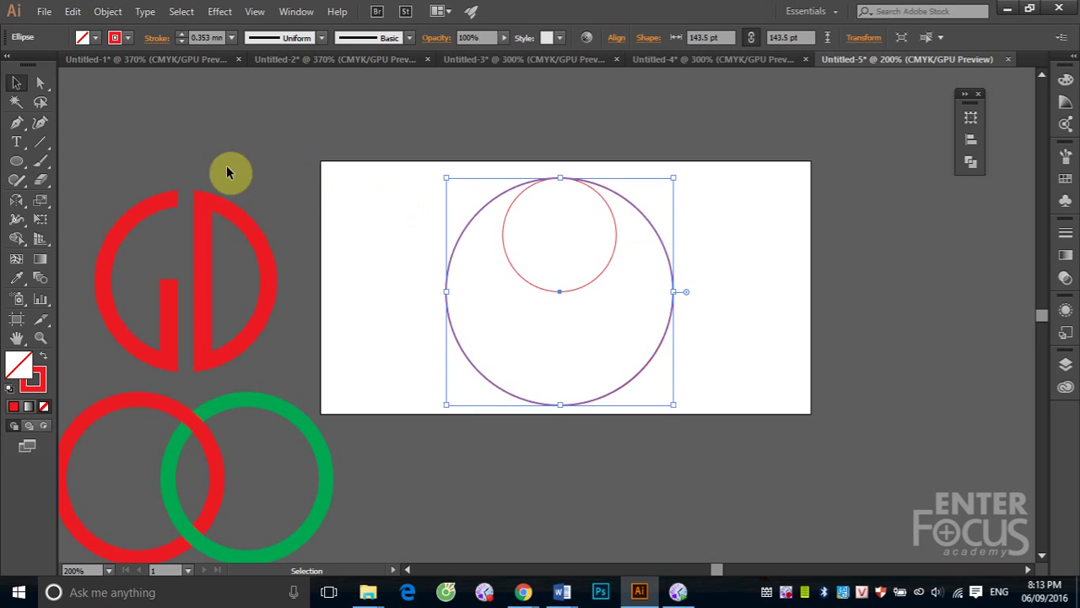
{"action": "double_click", "coordinate": [40, 200]}
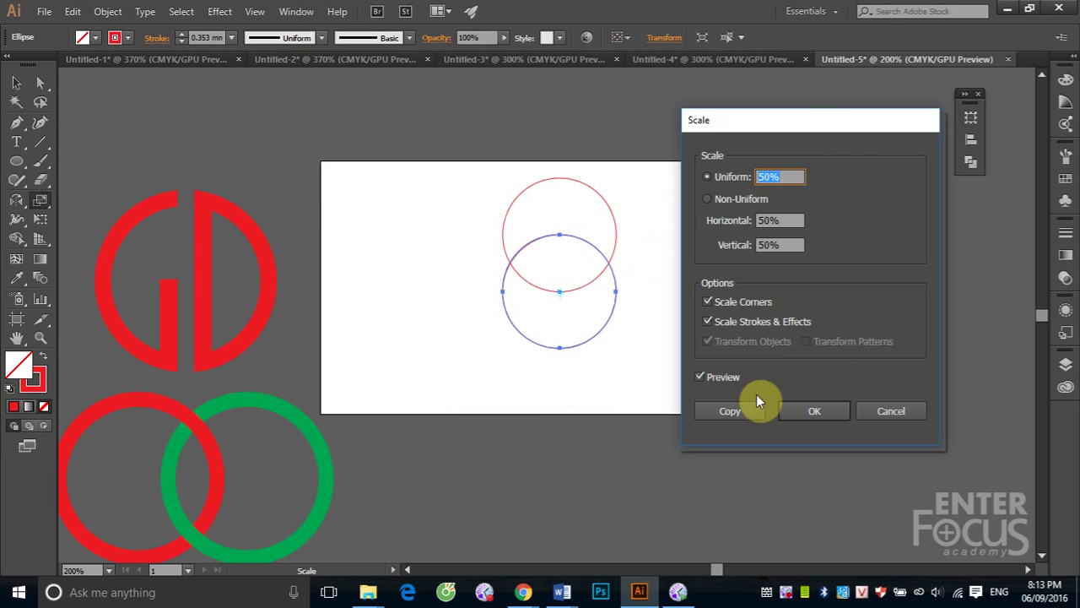
{"action": "left_click", "coordinate": [735, 410]}
Align the second half-size copy to the big circle's bottom edge
{"action": "left_click", "coordinate": [21, 82]}
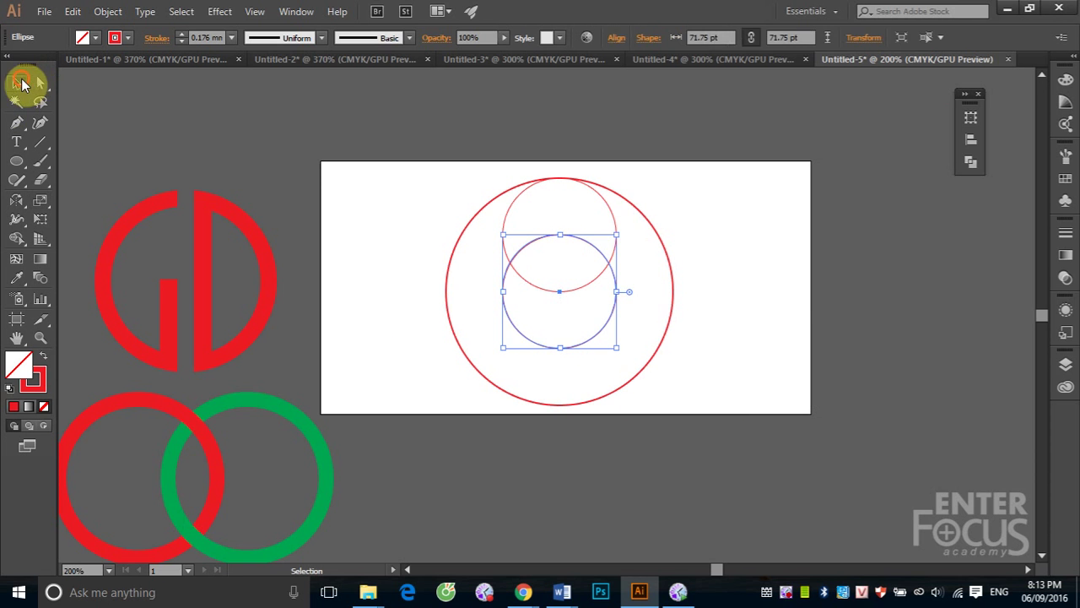
{"action": "left_click", "coordinate": [436, 293]}
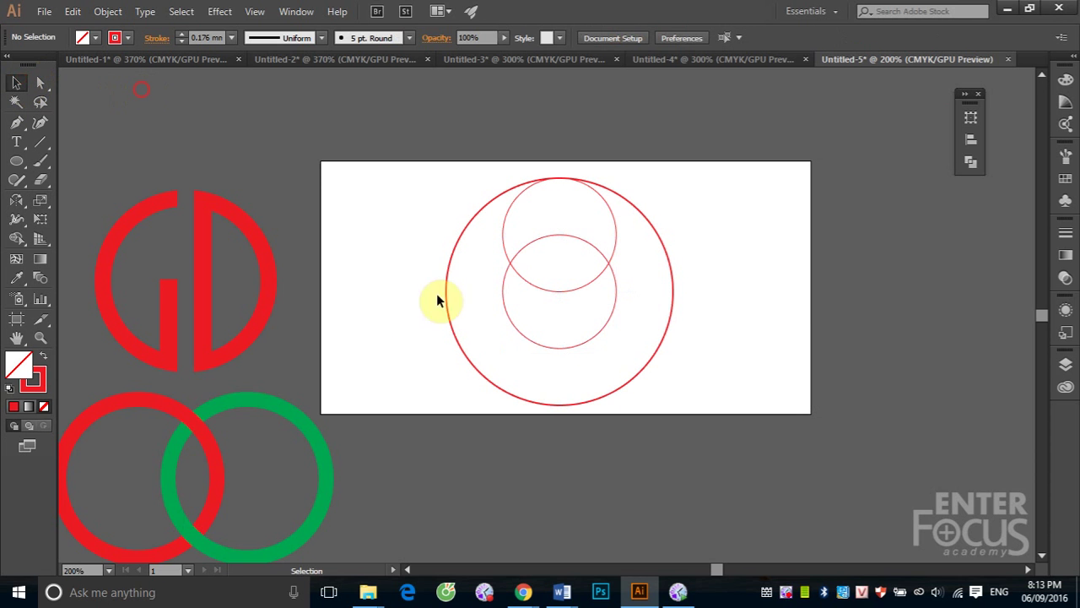
{"action": "left_click", "coordinate": [582, 343]}
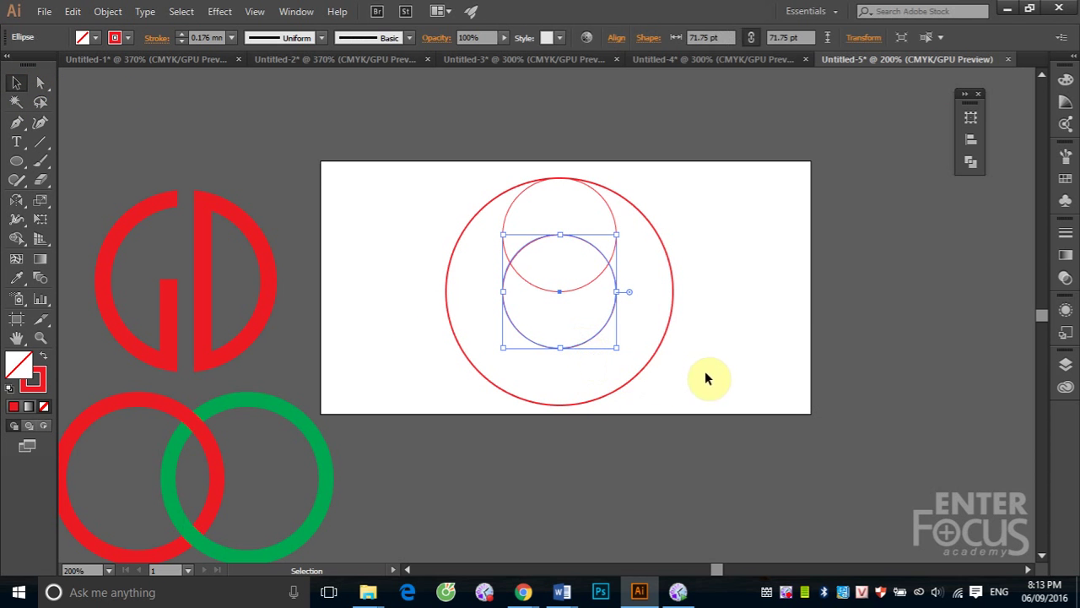
{"action": "left_click", "coordinate": [666, 333], "text": "shift"}
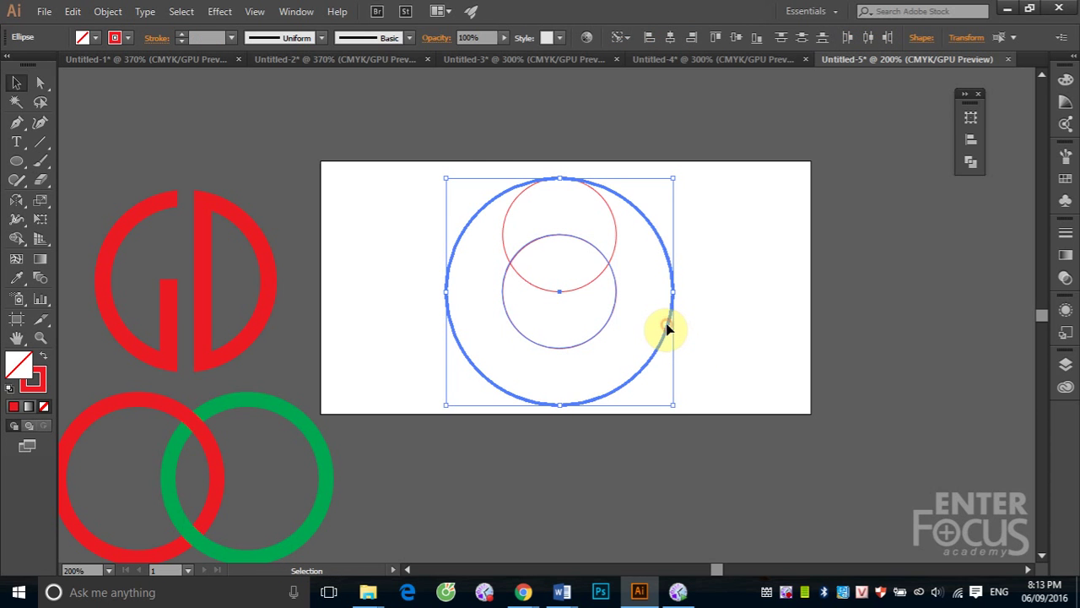
{"action": "left_click", "coordinate": [757, 37]}
{"action": "left_click", "coordinate": [833, 239]}
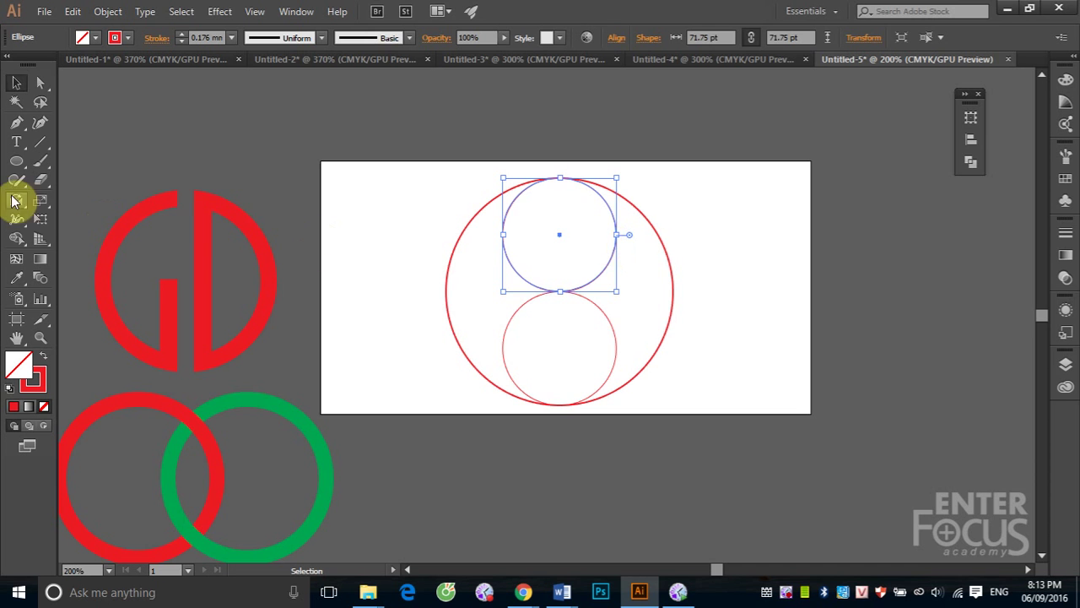
Add a concentric 50% copy inside the upper half-size circle
{"action": "double_click", "coordinate": [38, 199]}
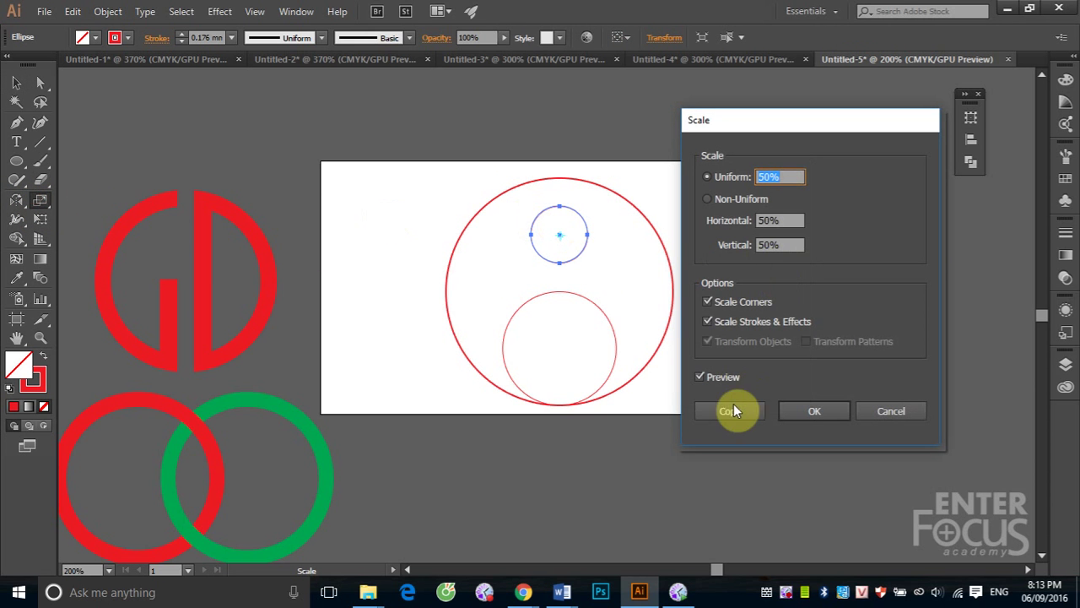
{"action": "left_click", "coordinate": [730, 410]}
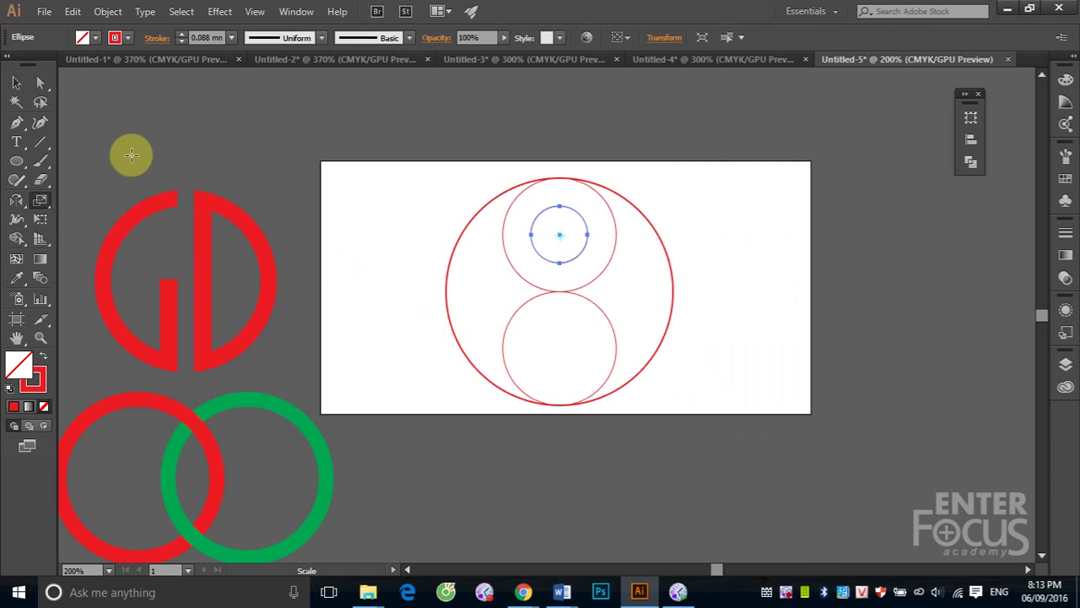
{"action": "left_click", "coordinate": [19, 84]}
{"action": "left_click", "coordinate": [583, 357]}
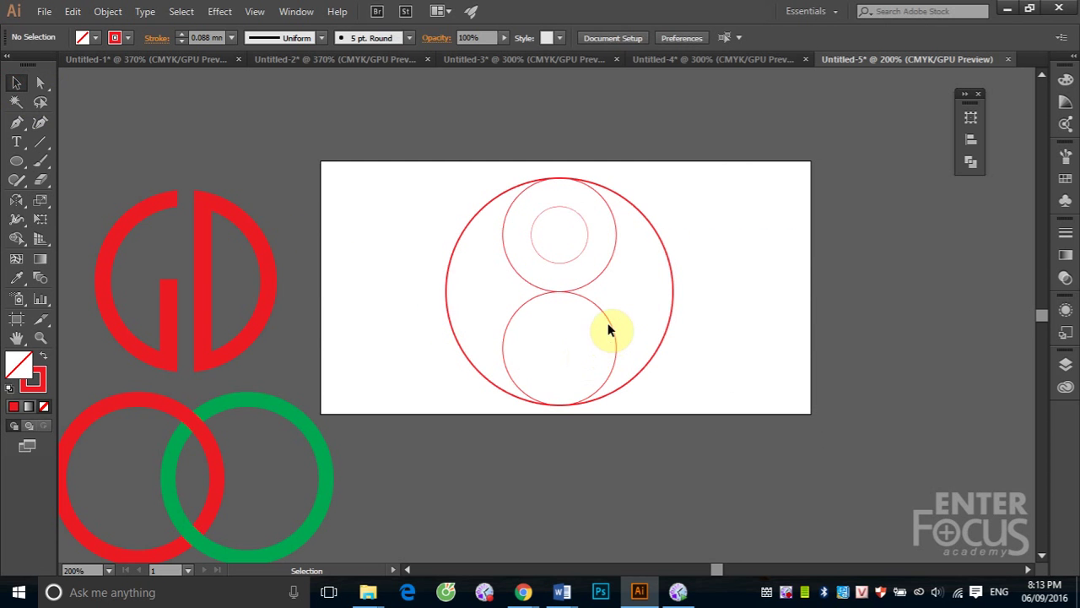
Add a concentric 50% copy inside the lower half-size circle
{"action": "left_click", "coordinate": [610, 329]}
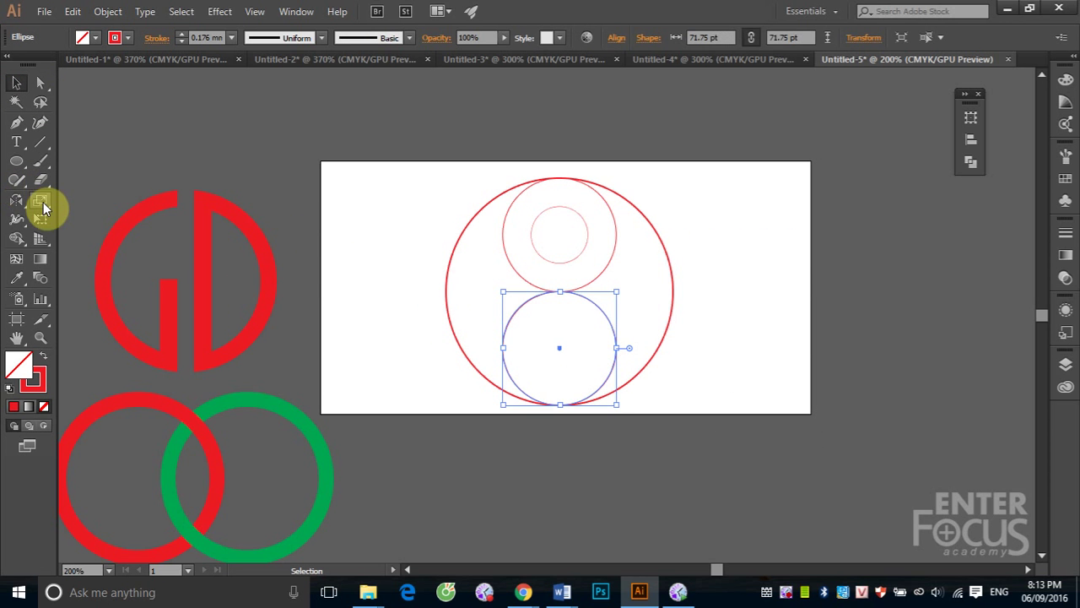
{"action": "left_click", "coordinate": [42, 203]}
{"action": "double_click", "coordinate": [43, 203]}
{"action": "left_click", "coordinate": [745, 410]}
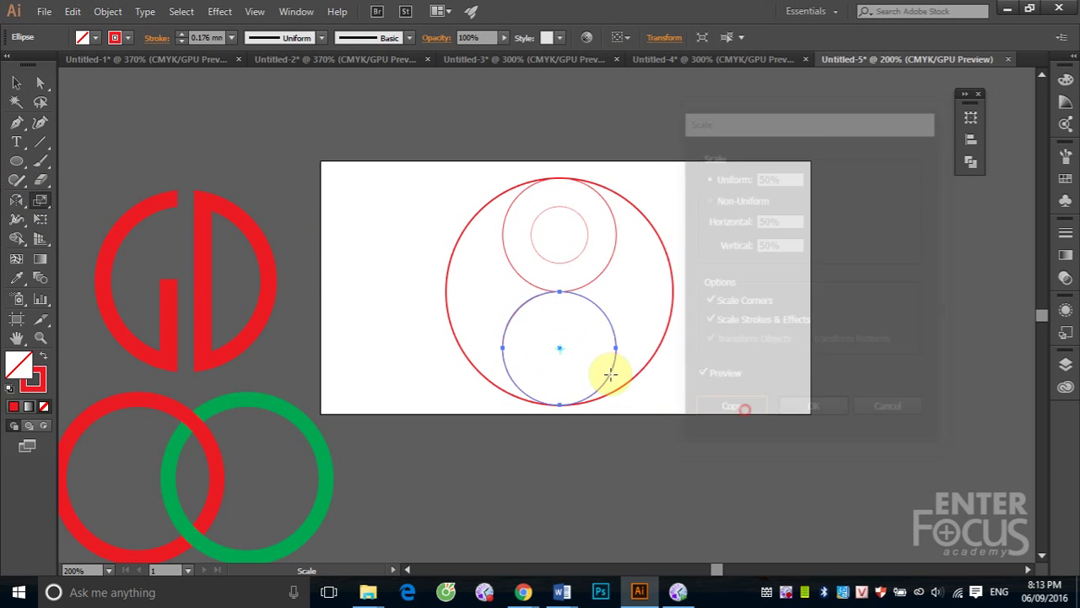
{"action": "left_click", "coordinate": [16, 83]}
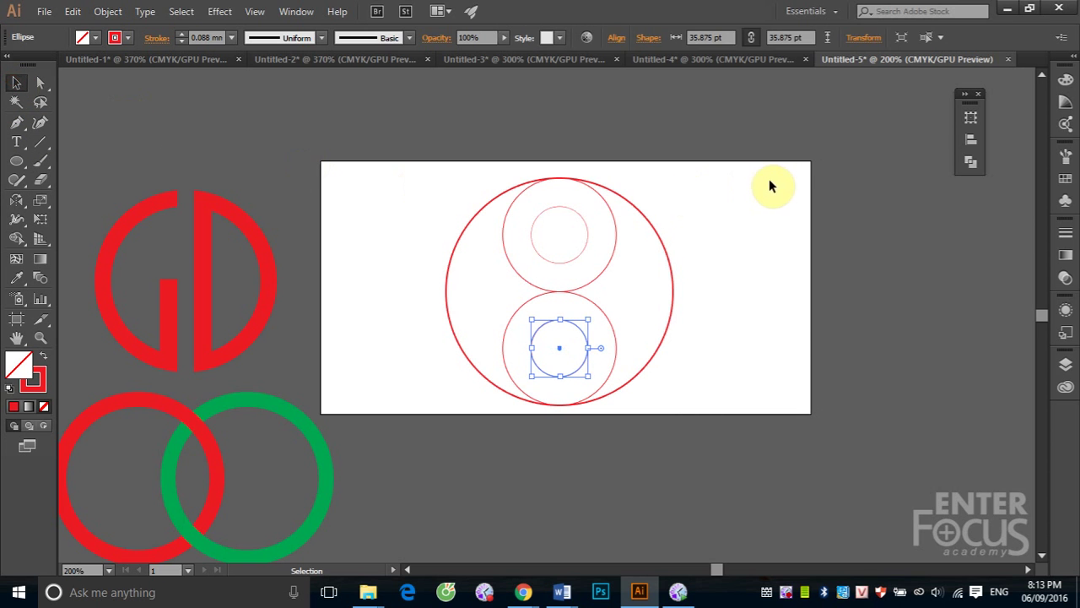
{"action": "left_click", "coordinate": [778, 154]}
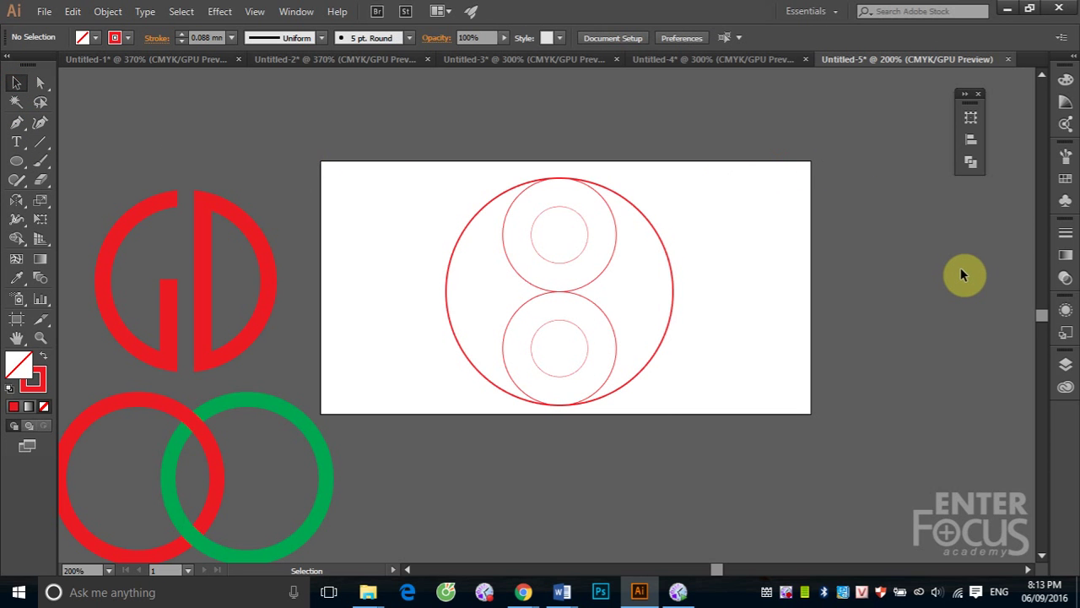
Fill the upper half-size circle green and the lower half-size circle yellow
{"action": "left_click", "coordinate": [609, 264]}
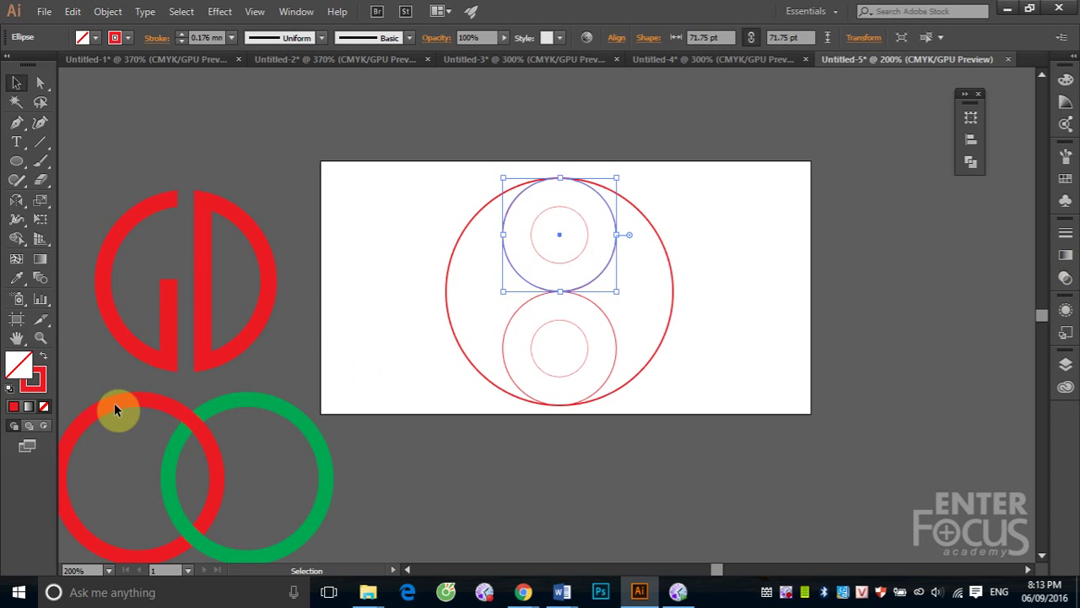
{"action": "left_click", "coordinate": [43, 355]}
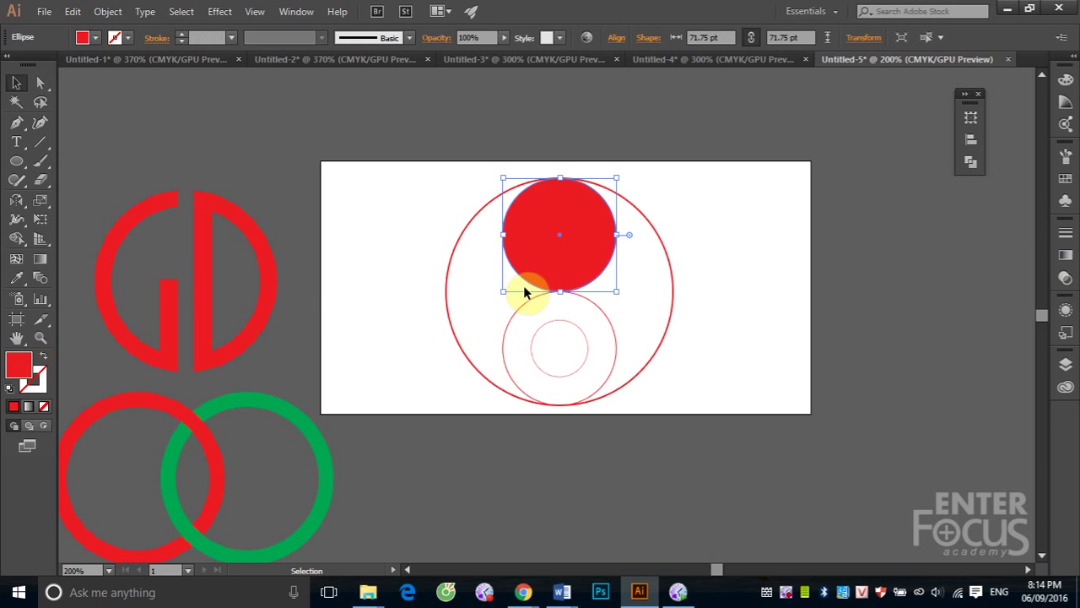
{"action": "left_click", "coordinate": [1065, 178]}
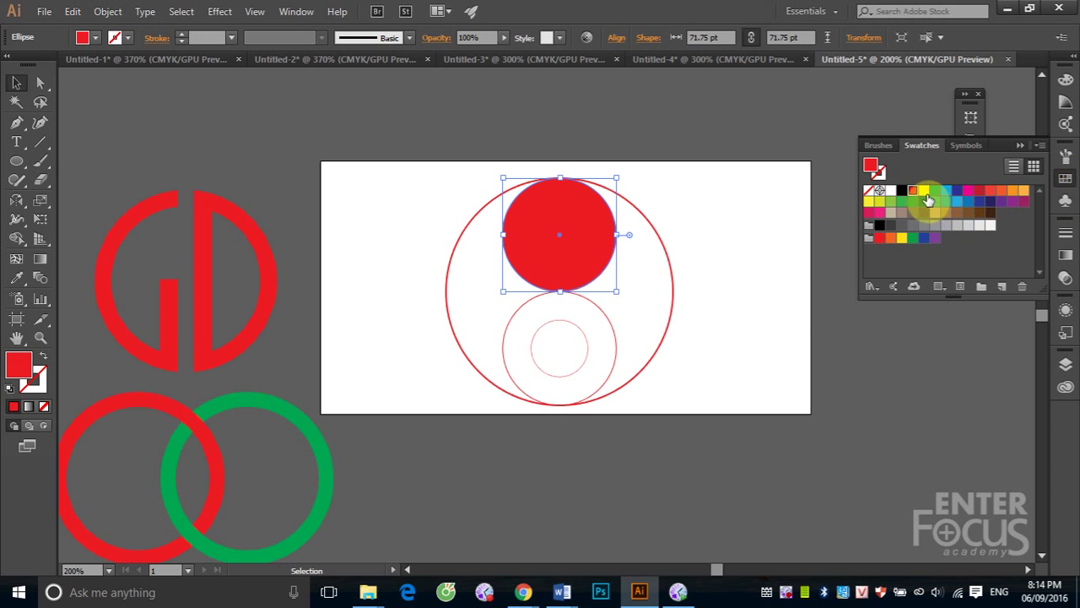
{"action": "left_click", "coordinate": [934, 190]}
{"action": "left_click", "coordinate": [722, 189]}
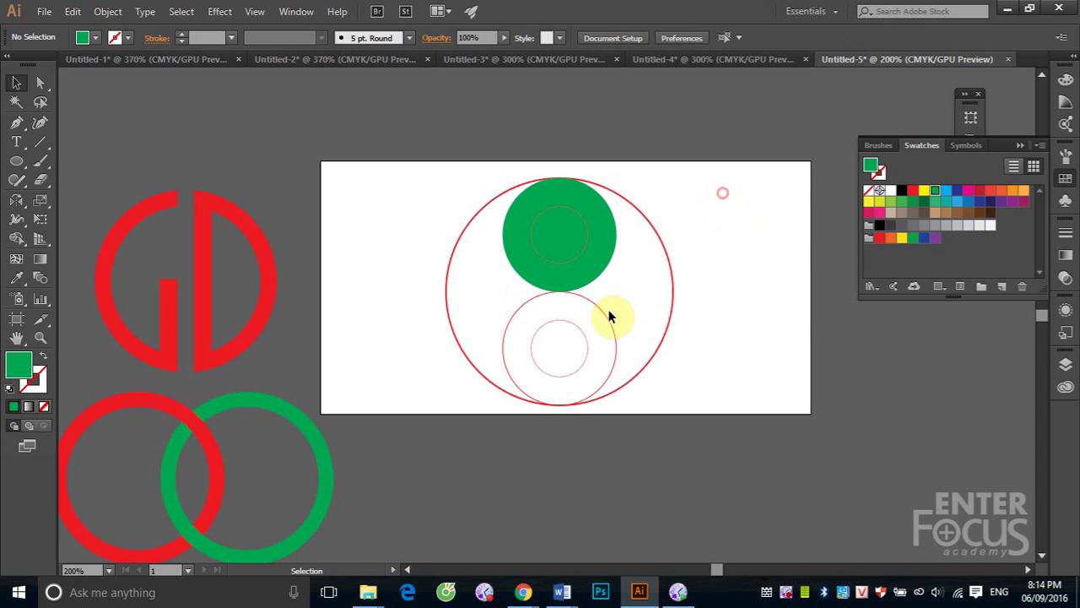
{"action": "left_click", "coordinate": [605, 317]}
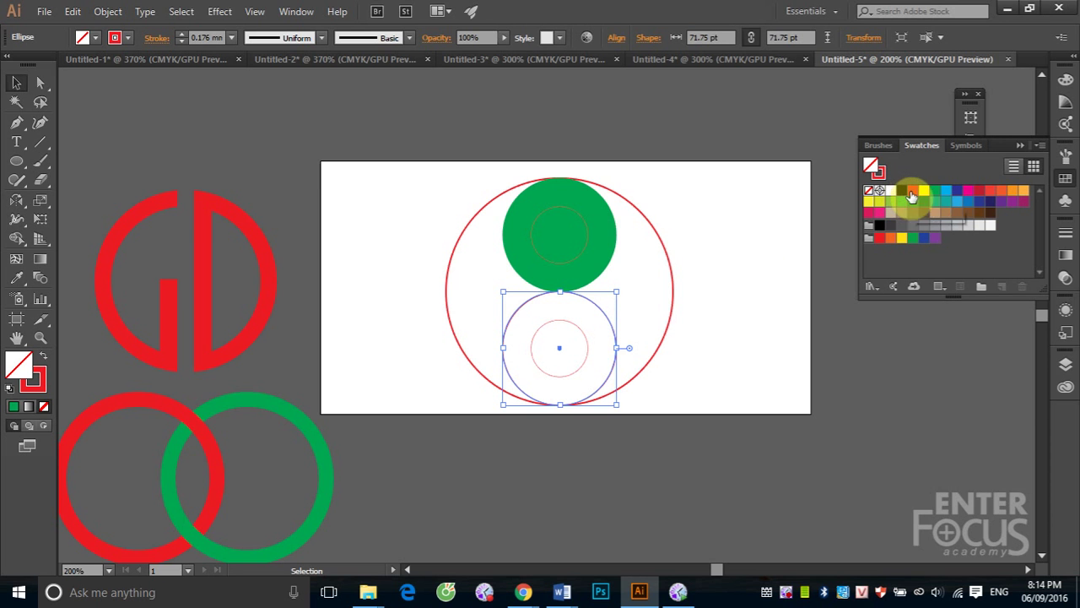
{"action": "left_click", "coordinate": [922, 193]}
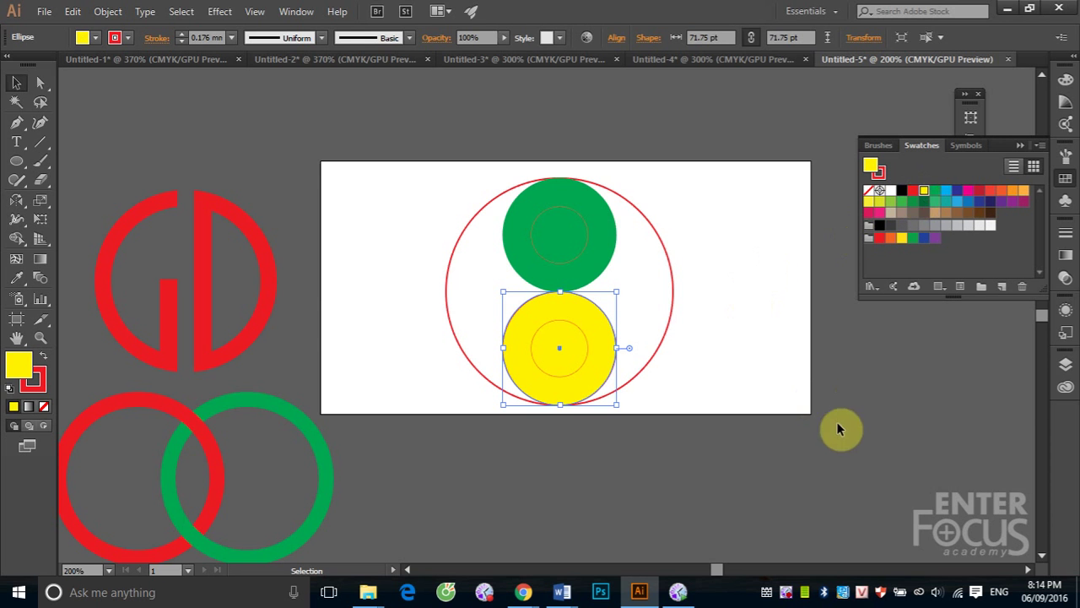
{"action": "left_click", "coordinate": [634, 407]}
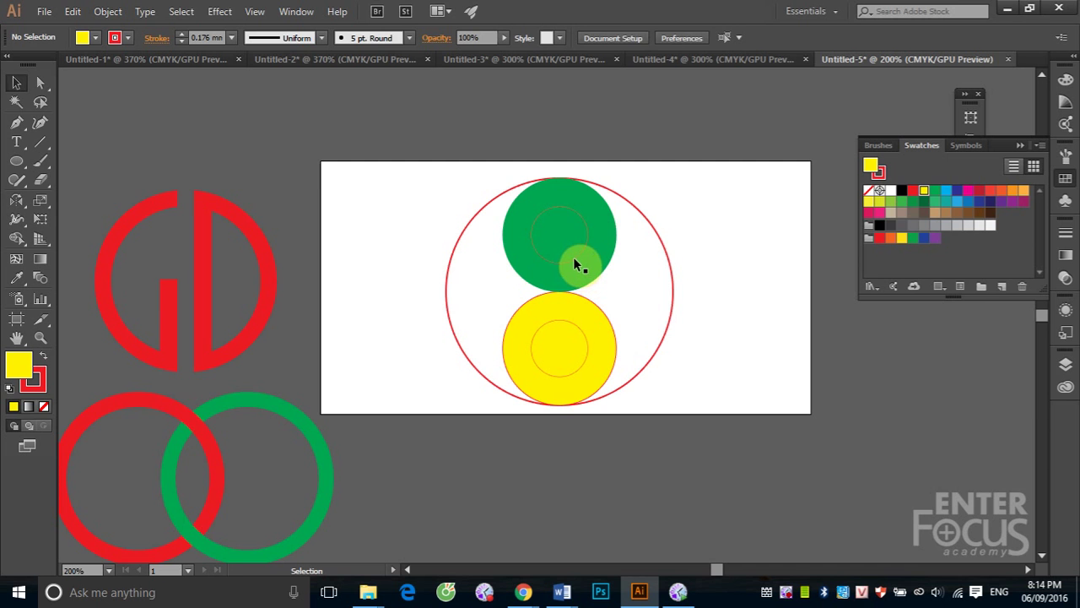
Fill the upper inner dot black, the lower inner dot red, and the big outer circle red
{"action": "left_click", "coordinate": [573, 261]}
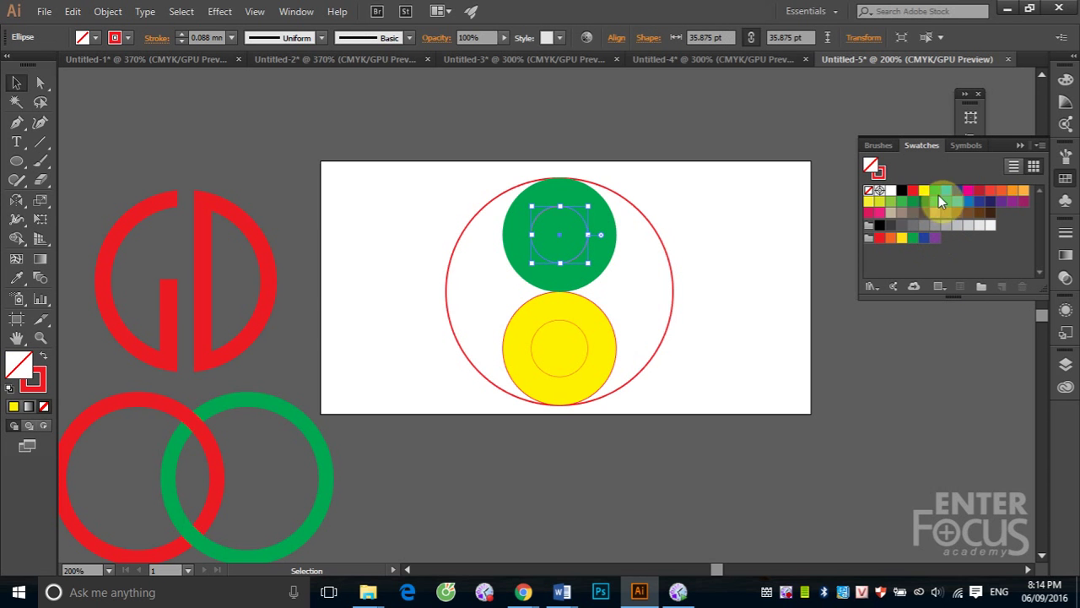
{"action": "left_click", "coordinate": [902, 190]}
{"action": "left_click", "coordinate": [561, 356]}
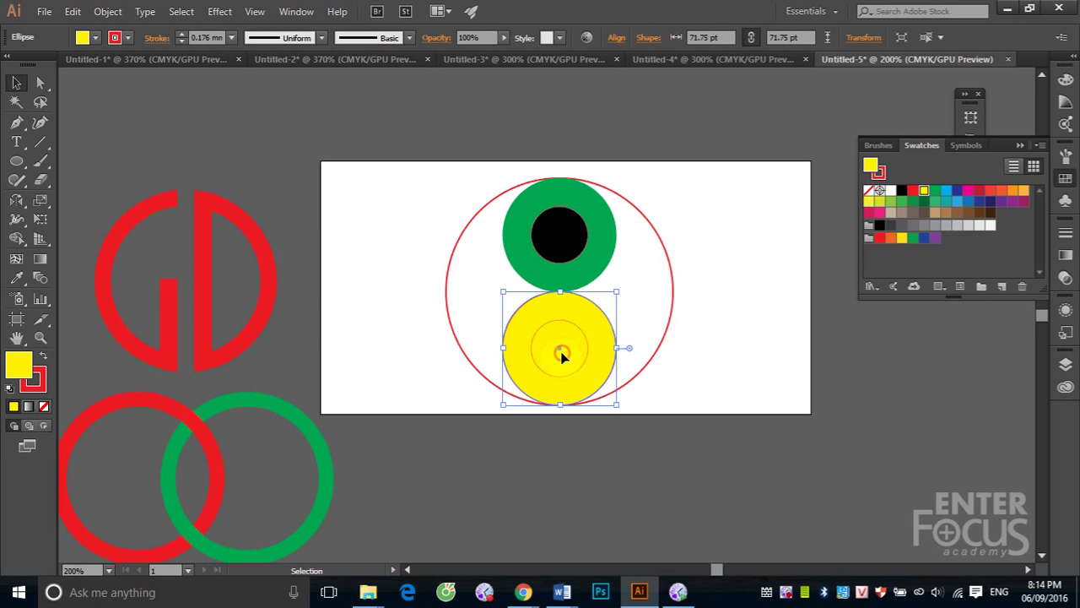
{"action": "left_click", "coordinate": [576, 327]}
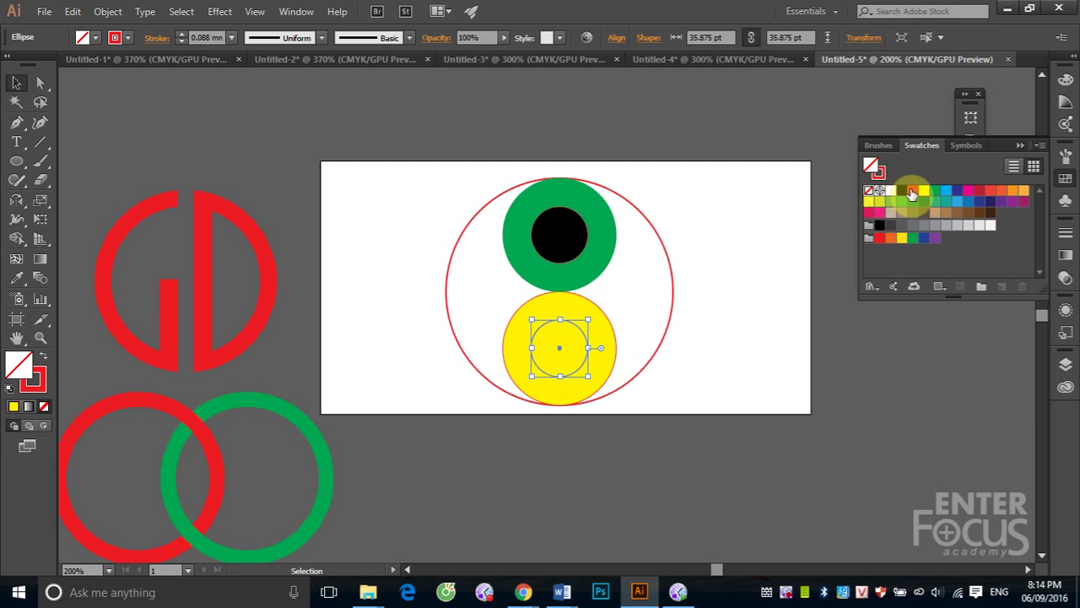
{"action": "left_click", "coordinate": [912, 191]}
{"action": "left_click", "coordinate": [834, 366]}
{"action": "left_click", "coordinate": [670, 261]}
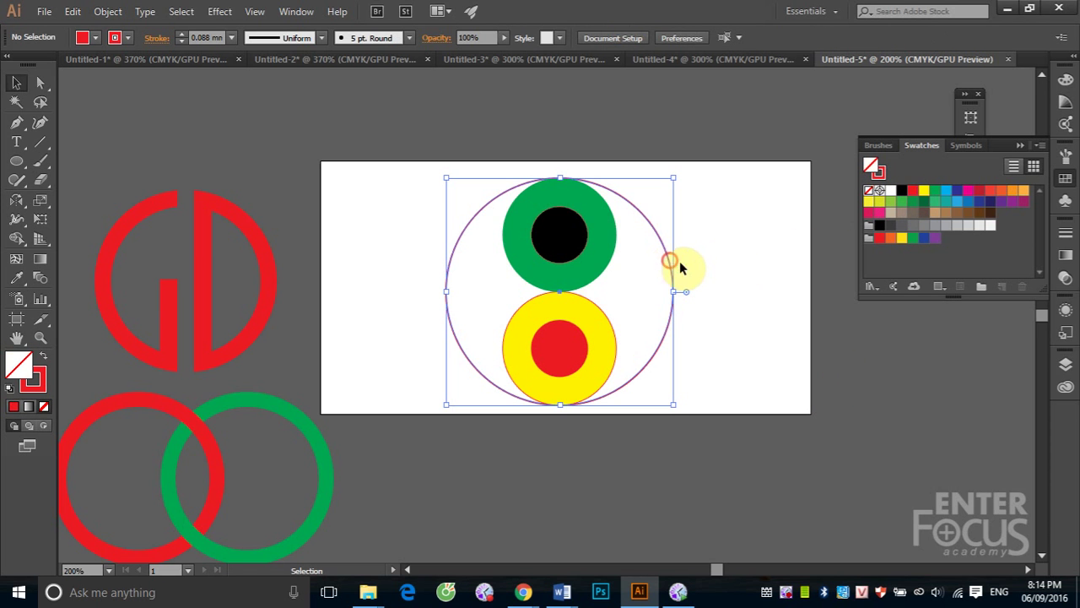
{"action": "left_click", "coordinate": [910, 191]}
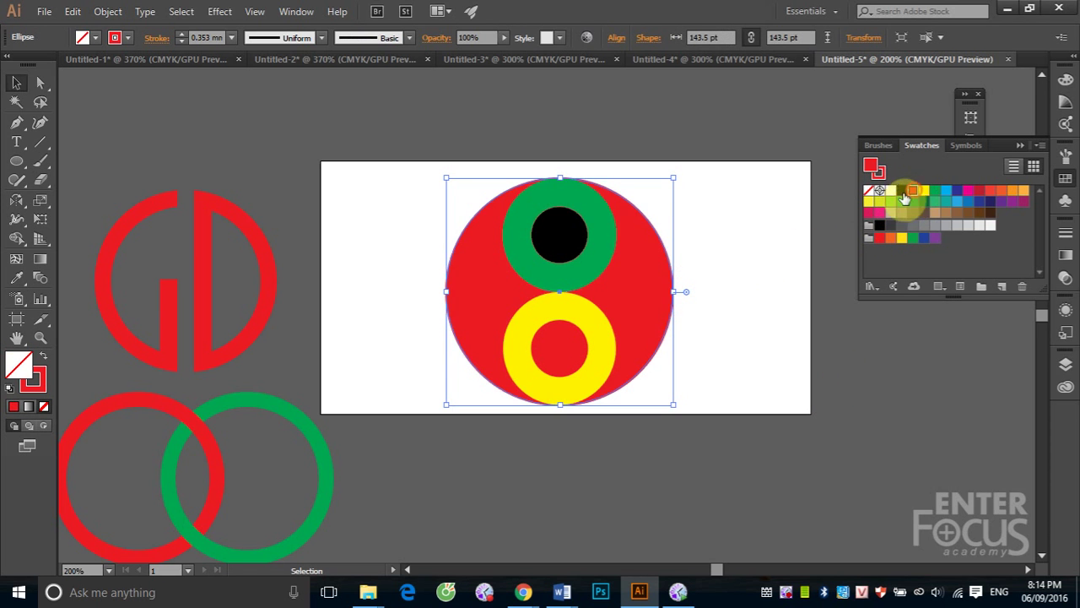
{"action": "left_click", "coordinate": [797, 197]}
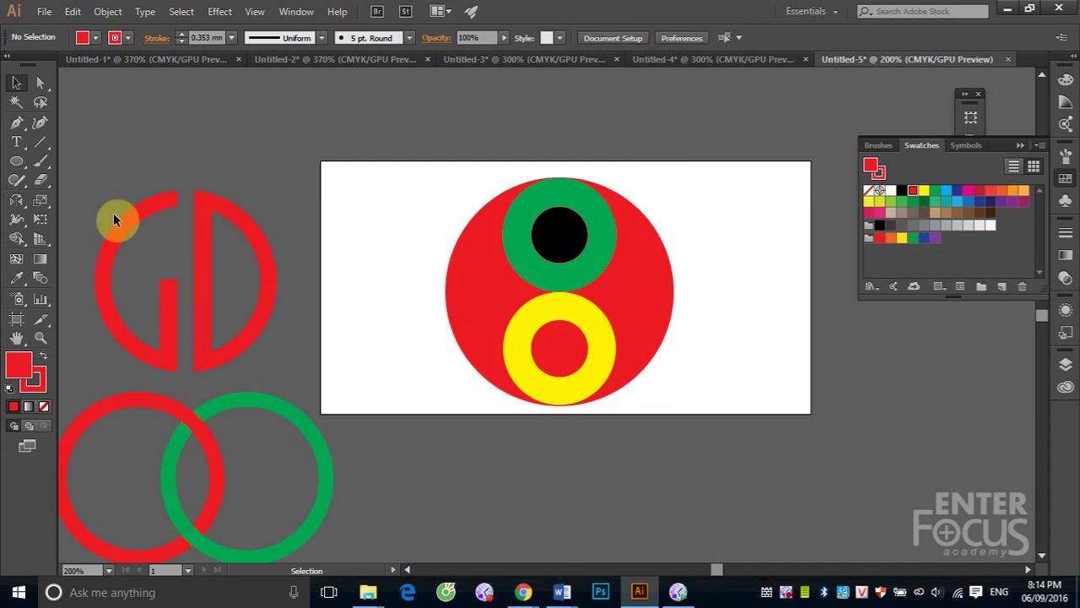
Draw a vertical line through the figure's centre and select it with the large red circle
{"action": "left_click", "coordinate": [38, 146]}
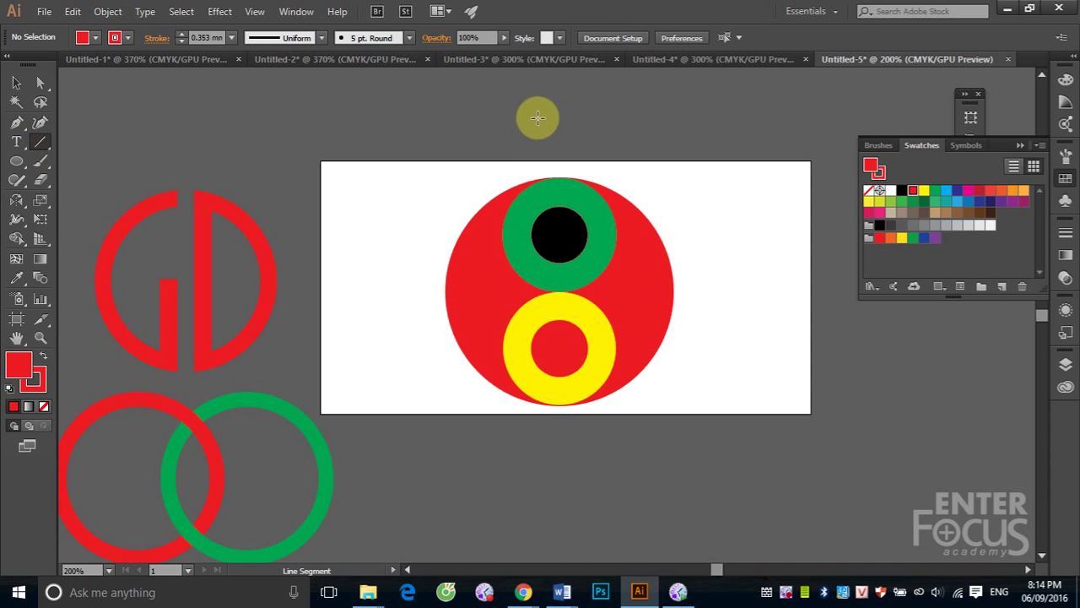
{"action": "left_click_drag", "start_coordinate": [560, 127], "coordinate": [577, 471]}
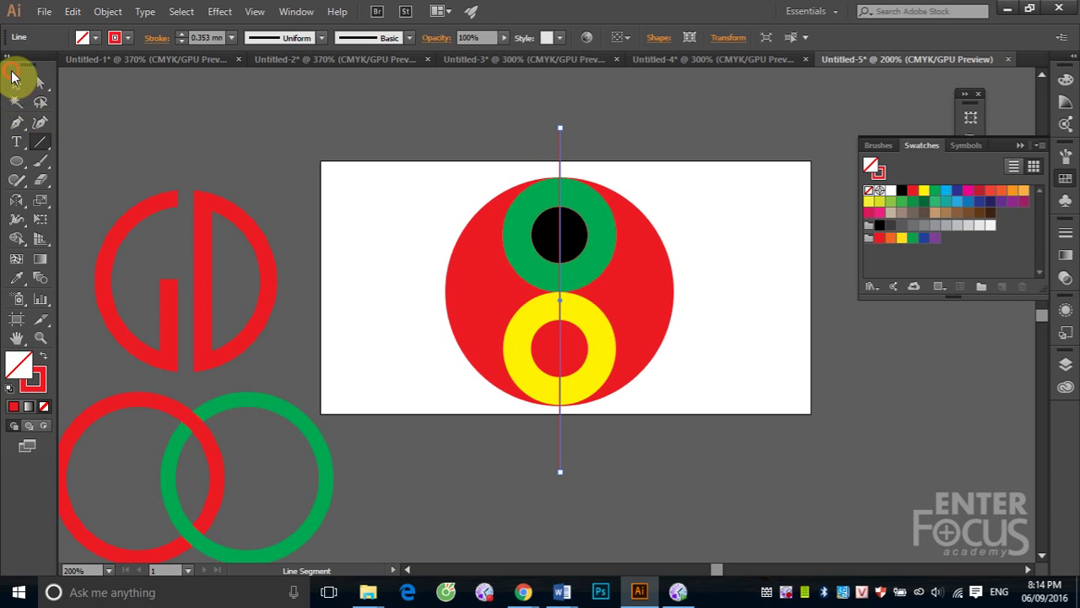
{"action": "left_click", "coordinate": [16, 83]}
{"action": "left_click", "coordinate": [667, 163]}
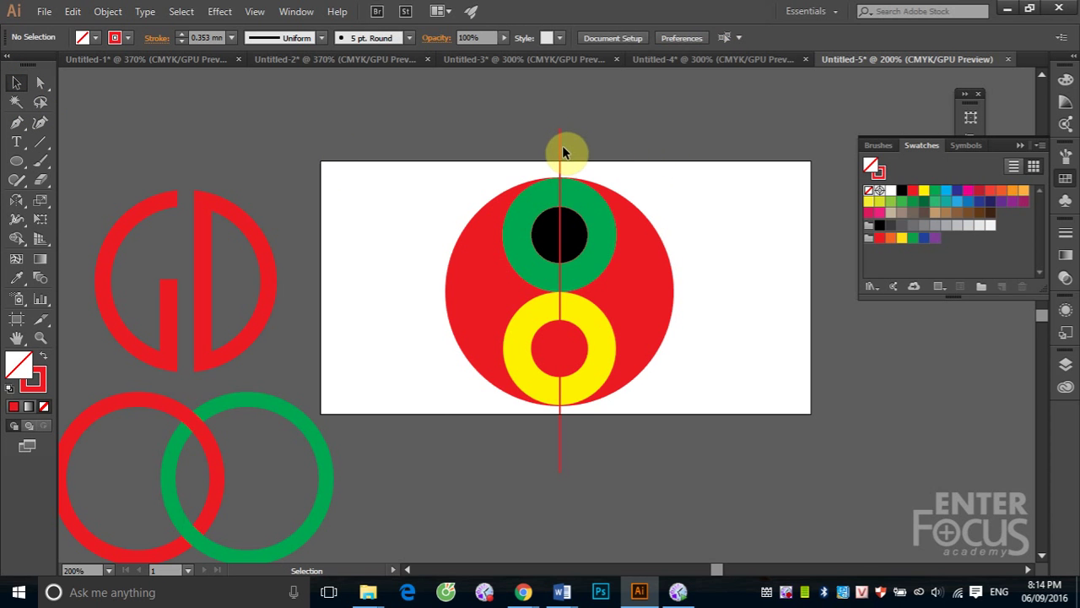
{"action": "left_click", "coordinate": [560, 145]}
{"action": "left_click", "coordinate": [636, 255], "text": "shift"}
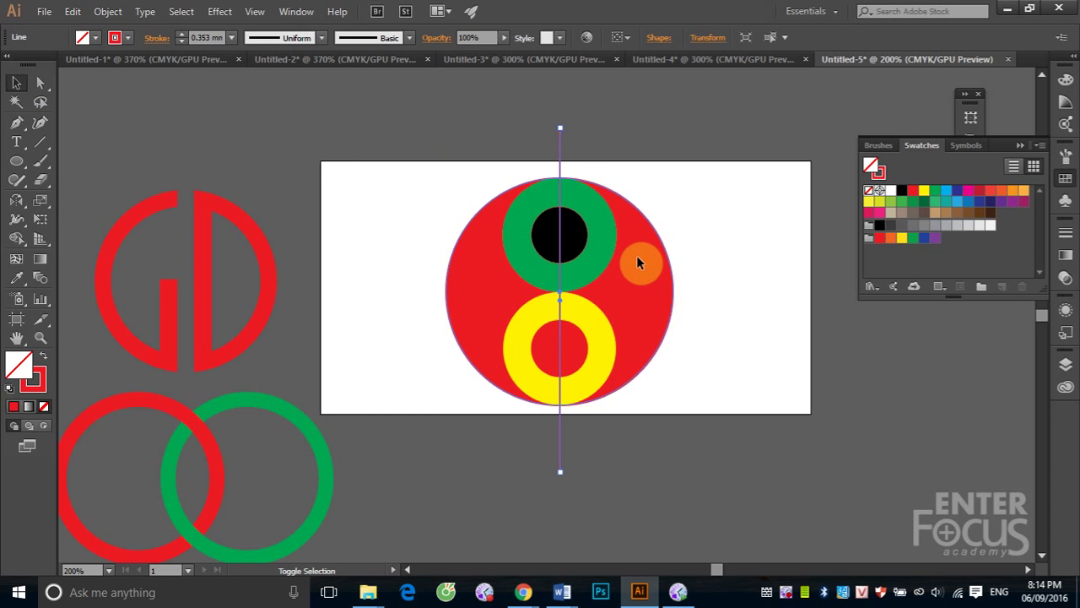
{"action": "left_click", "coordinate": [637, 263], "text": "shift"}
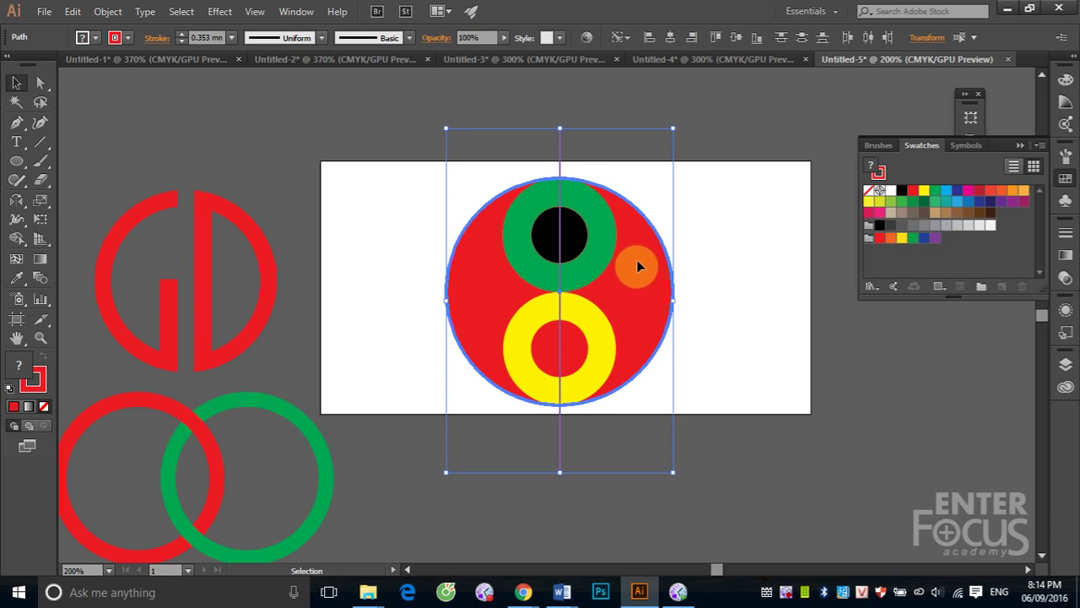
Centre the line horizontally on the red circle and Divide the circle along it with Pathfinder
{"action": "left_click", "coordinate": [671, 39]}
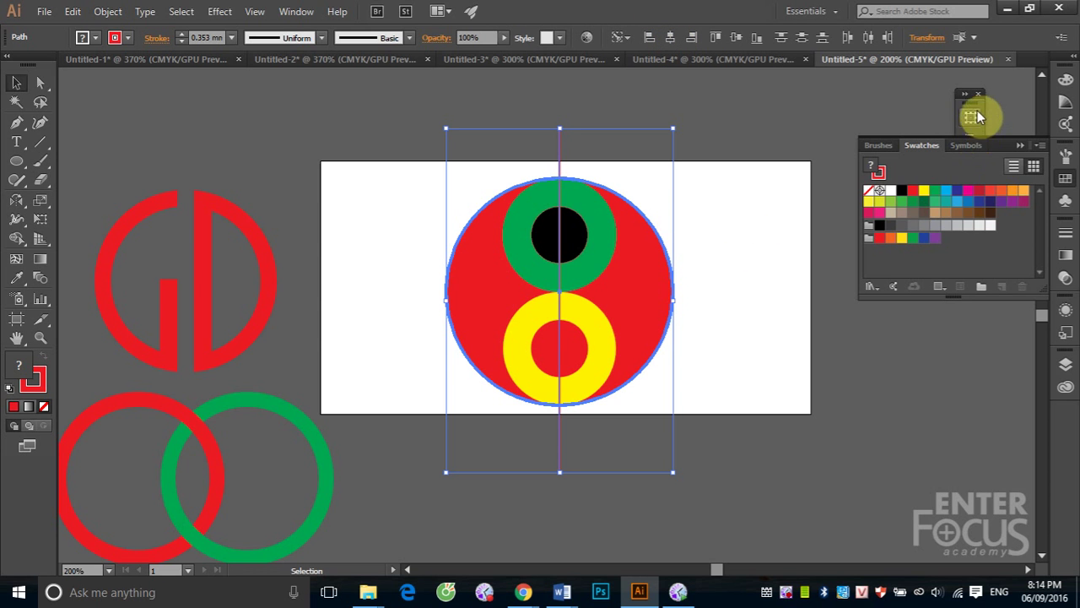
{"action": "left_click", "coordinate": [1020, 145]}
{"action": "left_click", "coordinate": [970, 161]}
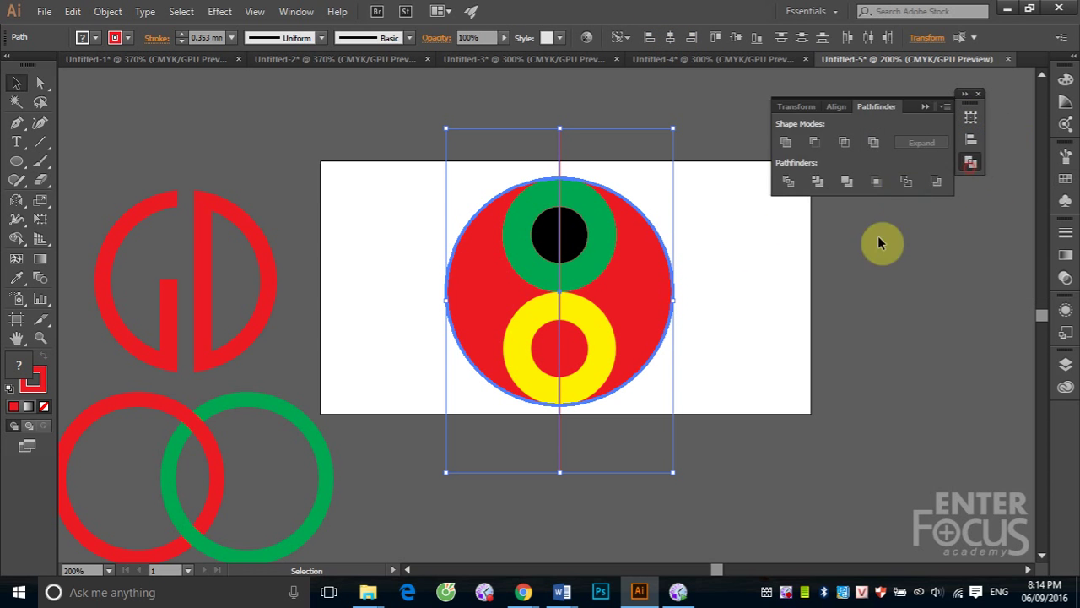
{"action": "left_click", "coordinate": [785, 184]}
Ungroup the divided pieces and select both red halves
{"action": "left_click", "coordinate": [797, 315]}
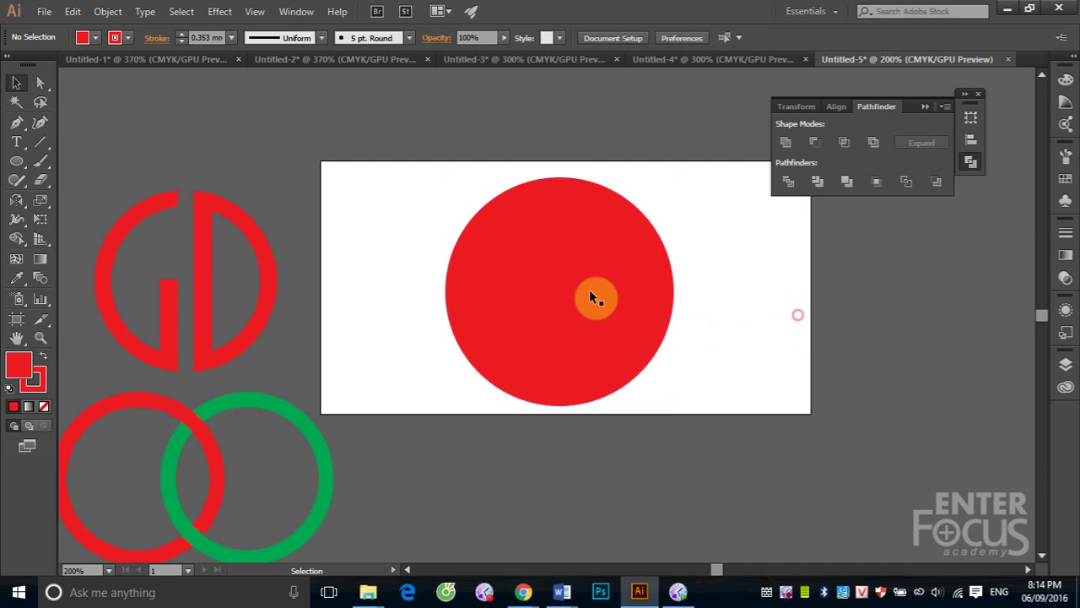
{"action": "left_click", "coordinate": [570, 261]}
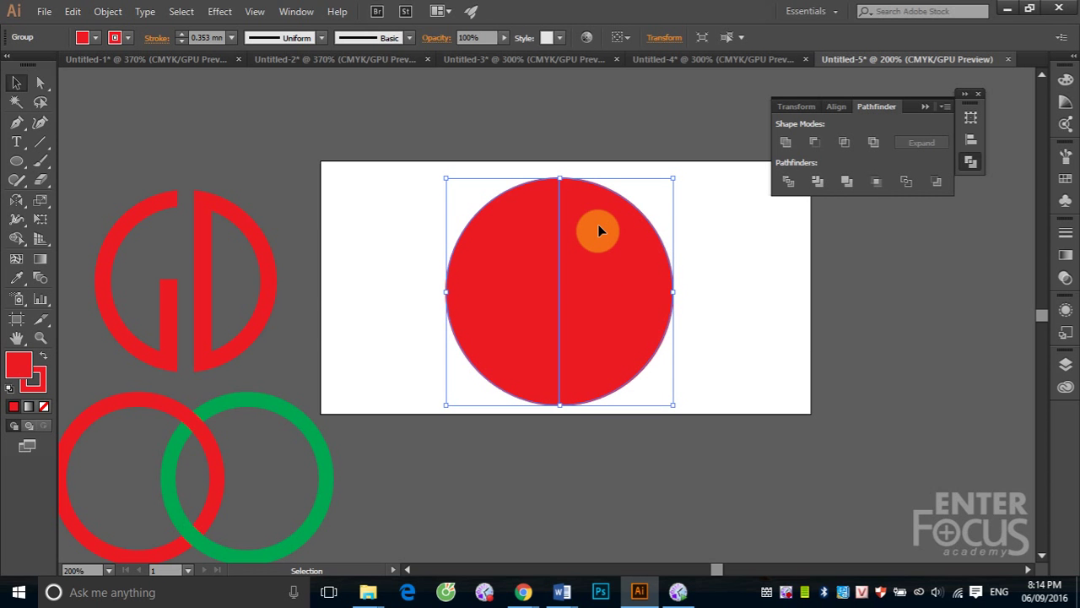
{"action": "left_click", "coordinate": [107, 11]}
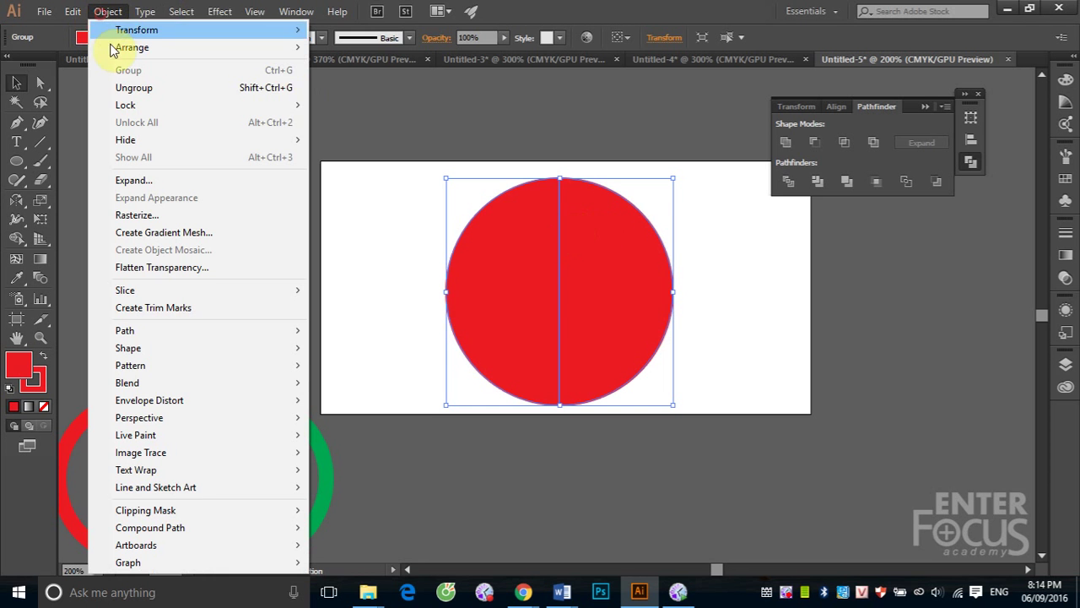
{"action": "left_click", "coordinate": [152, 88]}
{"action": "left_click", "coordinate": [573, 161]}
{"action": "left_click", "coordinate": [545, 248]}
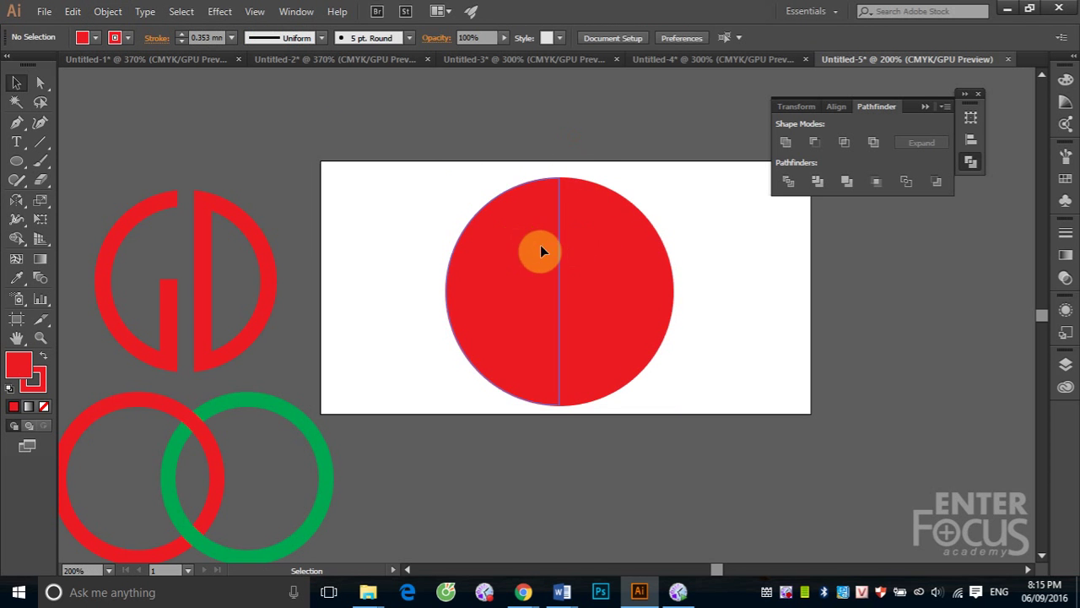
{"action": "left_click", "coordinate": [631, 296], "text": "shift"}
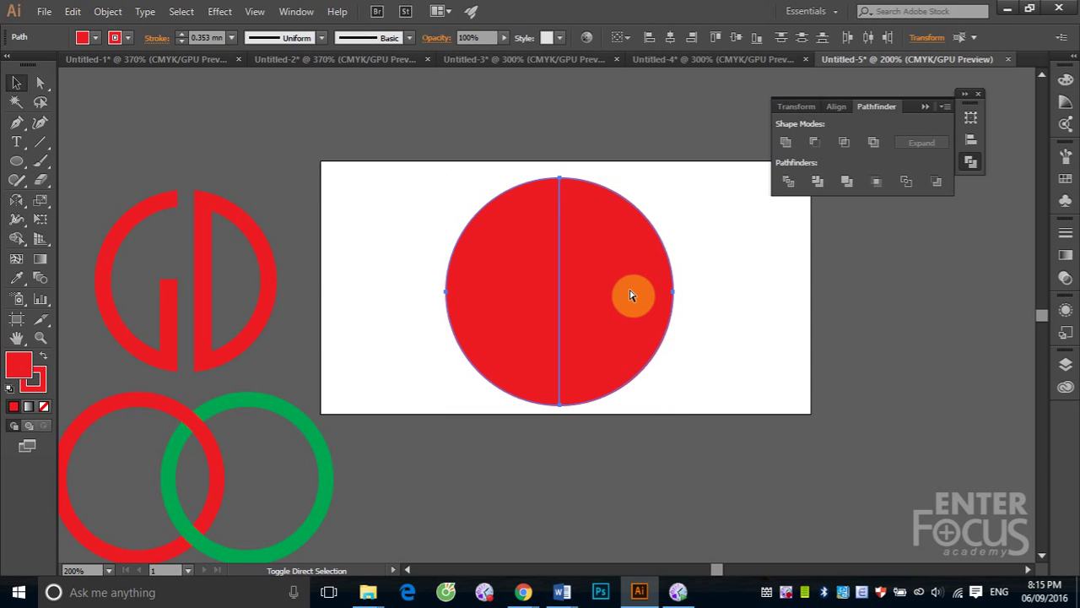
Send both red halves to the back, behind the green and yellow rings
{"action": "key", "text": "ctrl+shift+bracketleft"}
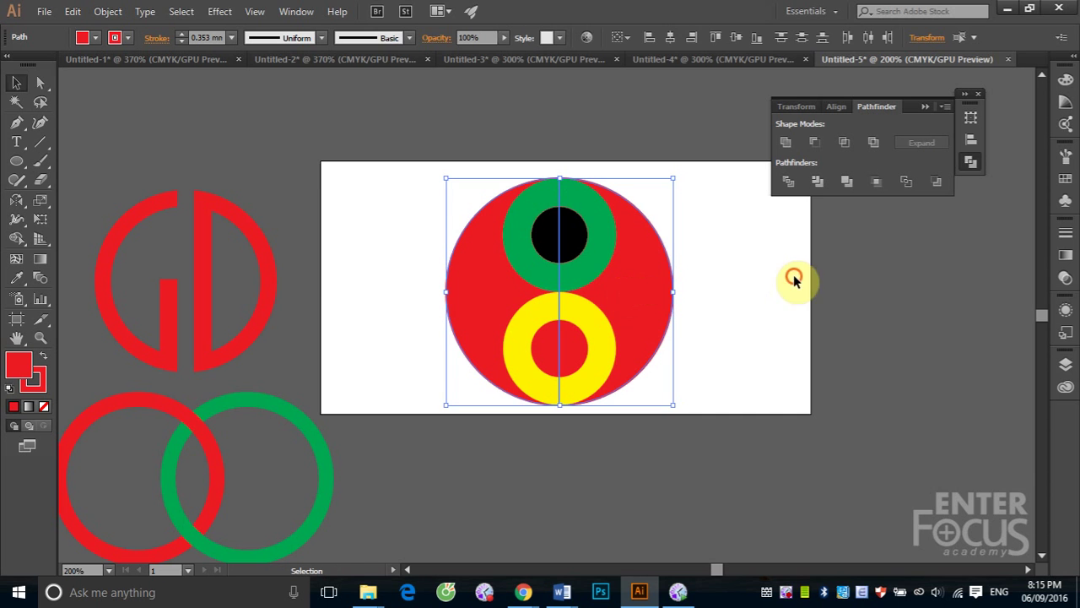
{"action": "left_click", "coordinate": [742, 297]}
{"action": "left_click", "coordinate": [478, 298]}
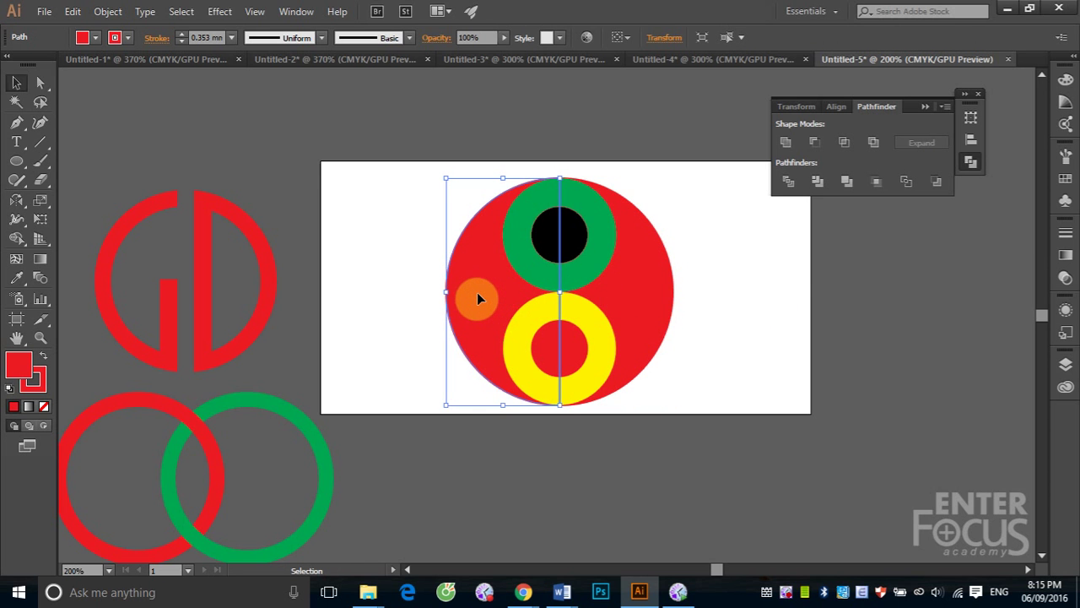
{"action": "left_click", "coordinate": [651, 298]}
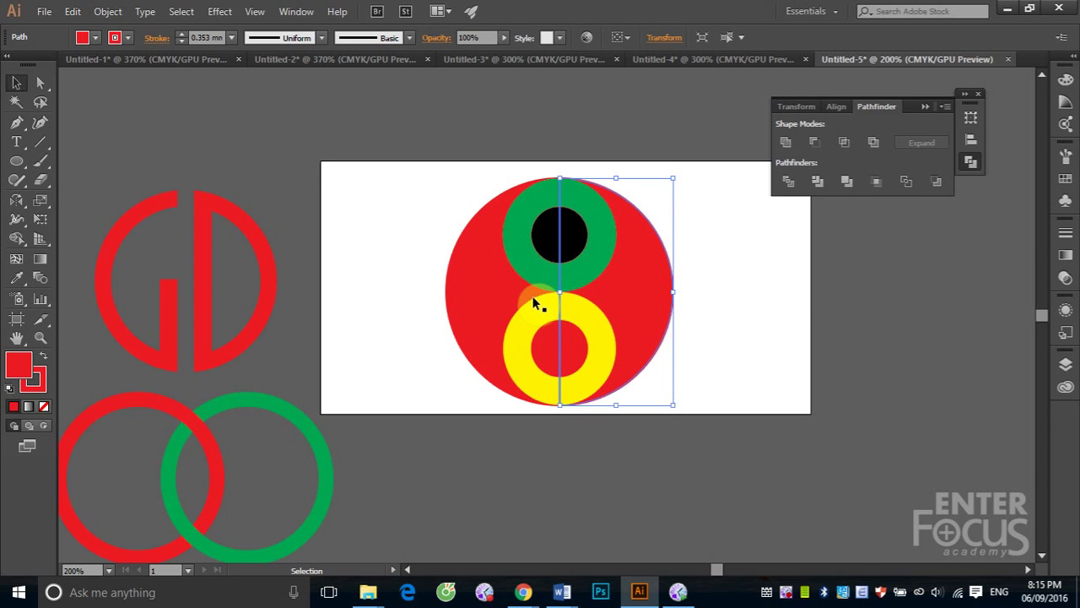
{"action": "left_click", "coordinate": [837, 295]}
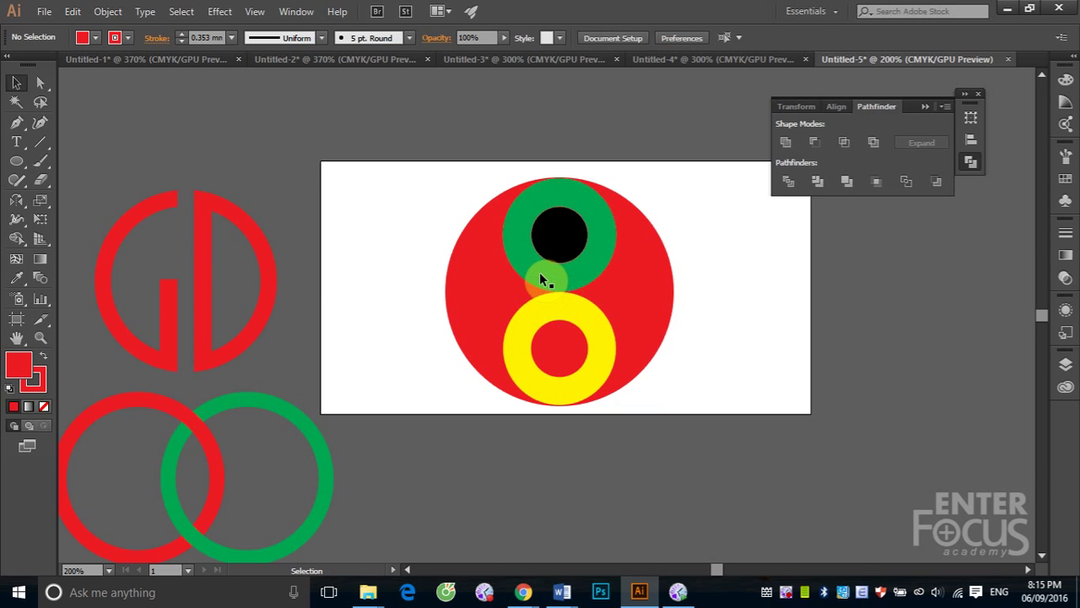
Select the green ring together with the right red half
{"action": "left_click", "coordinate": [531, 270]}
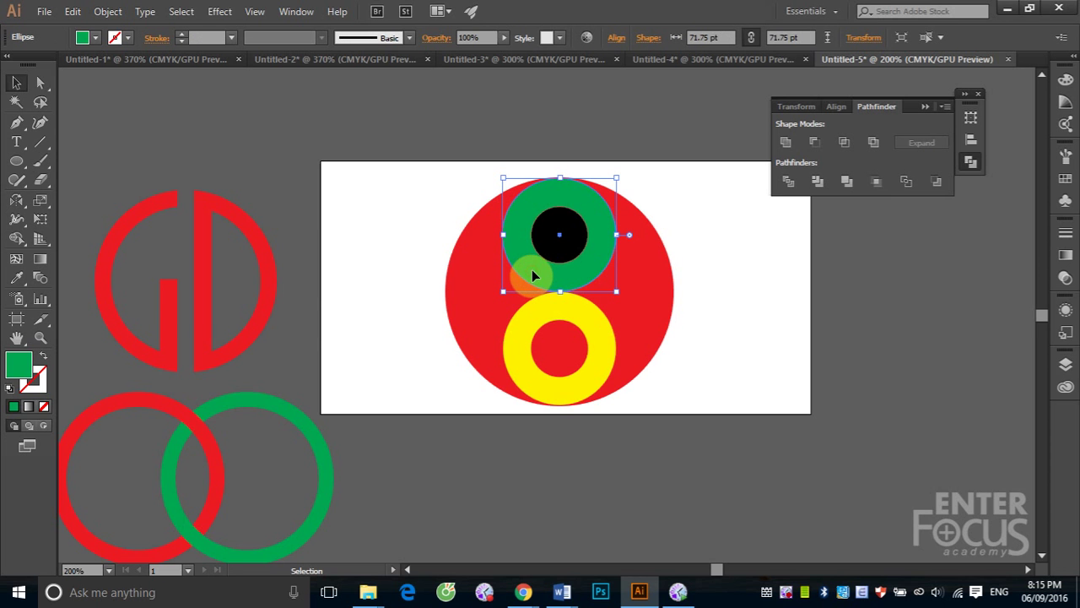
{"action": "left_click", "coordinate": [524, 338], "text": "shift"}
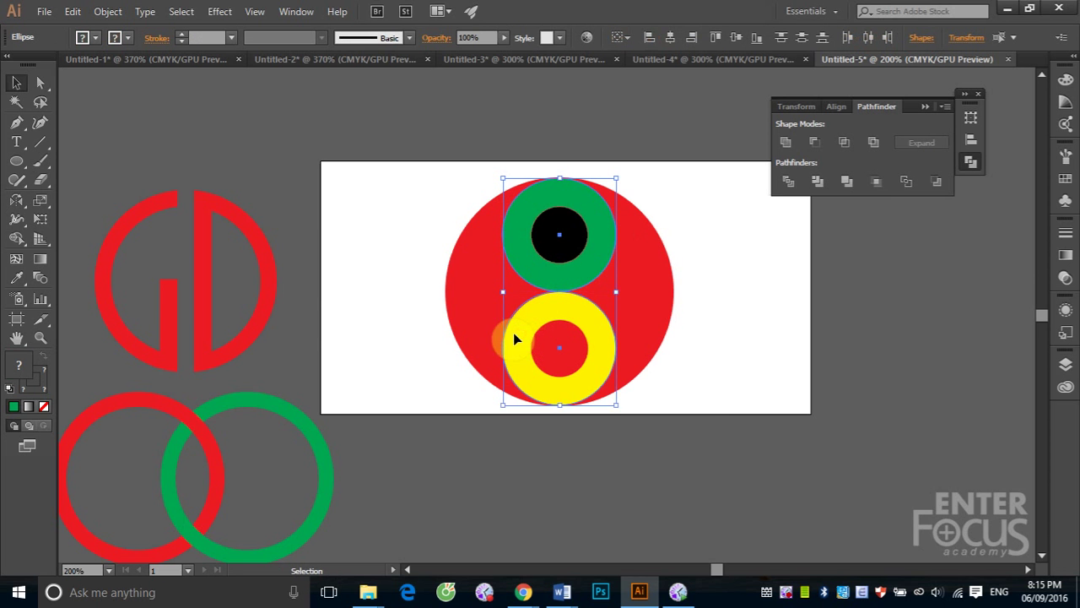
{"action": "left_click", "coordinate": [886, 362]}
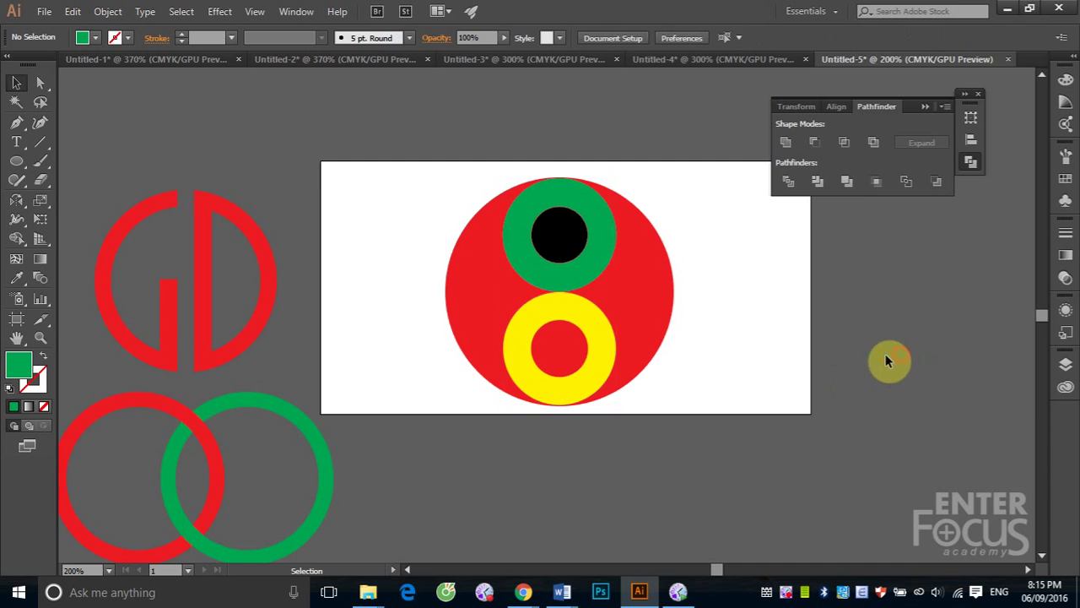
{"action": "left_click", "coordinate": [526, 273]}
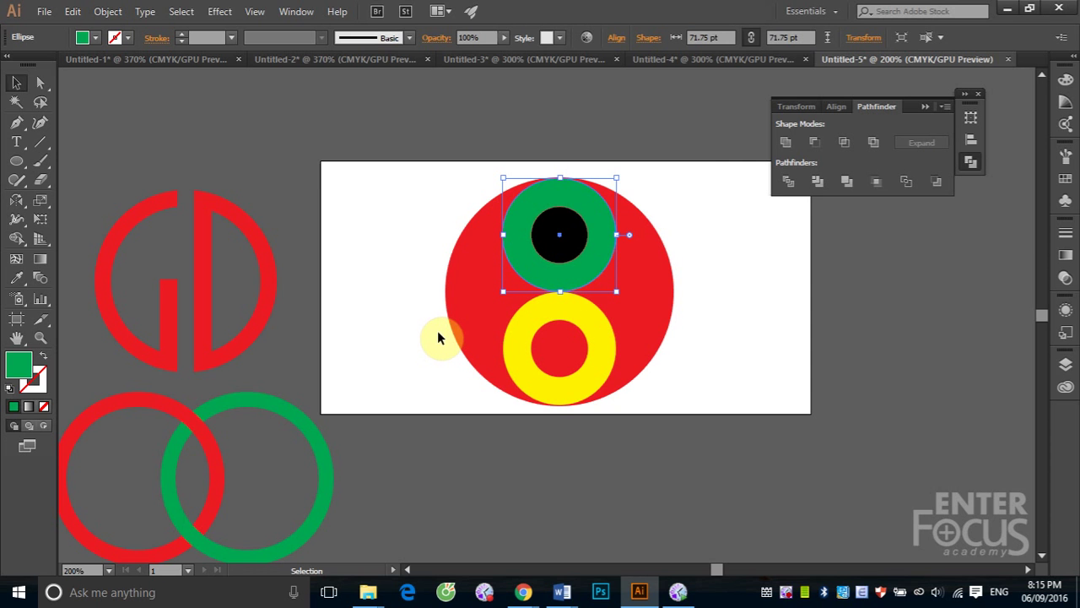
{"action": "left_click", "coordinate": [655, 290], "text": "shift"}
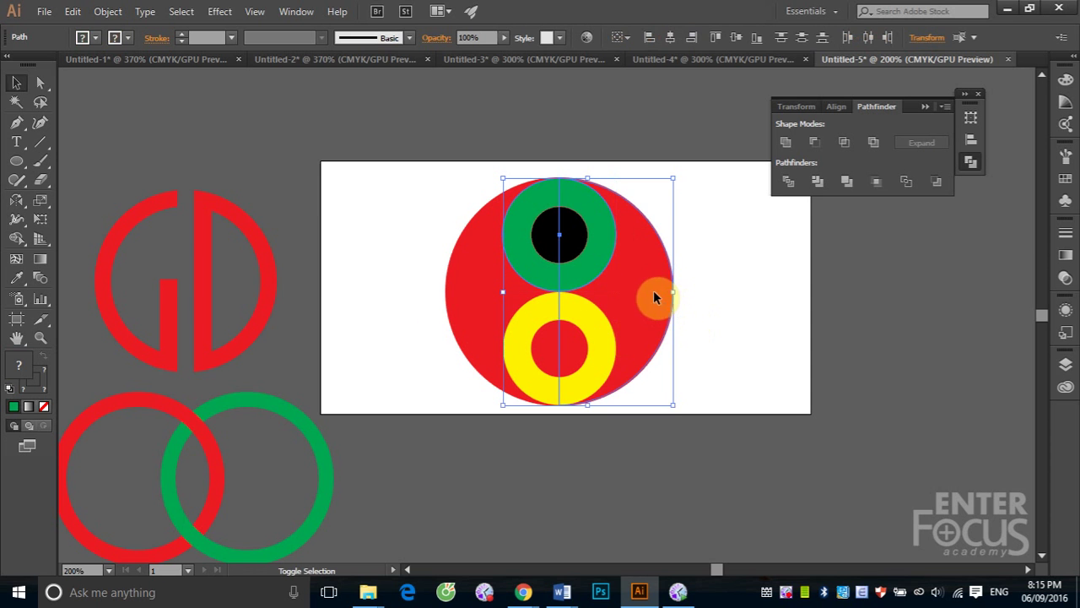
Subtract the green ring and the lower circle from the red halves with Pathfinder Minus Front
{"action": "left_click", "coordinate": [818, 142]}
{"action": "left_click", "coordinate": [979, 449]}
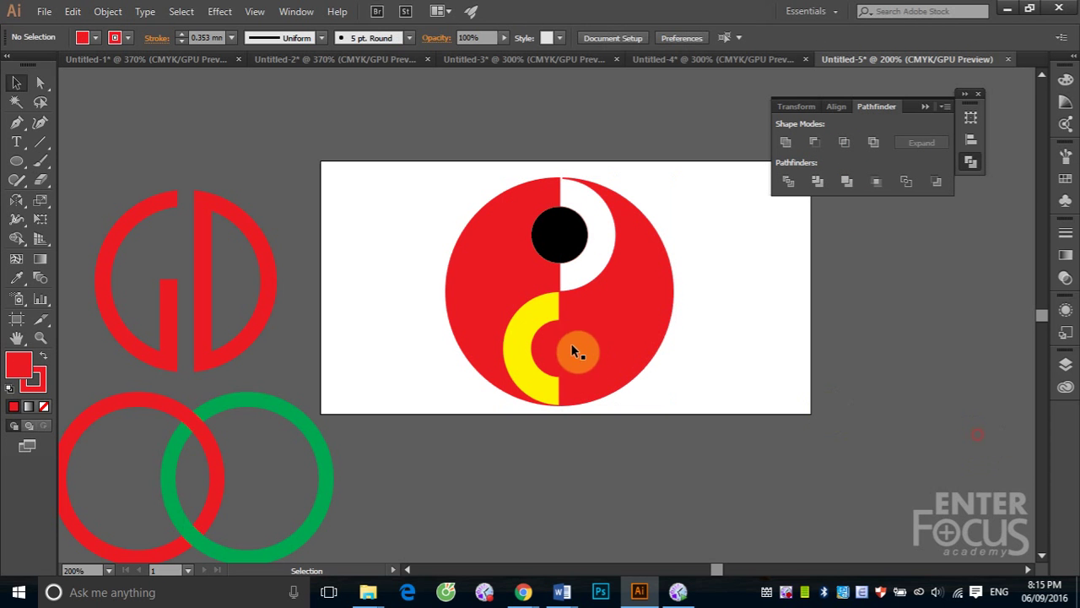
{"action": "left_click", "coordinate": [532, 317]}
{"action": "left_click", "coordinate": [478, 279], "text": "shift"}
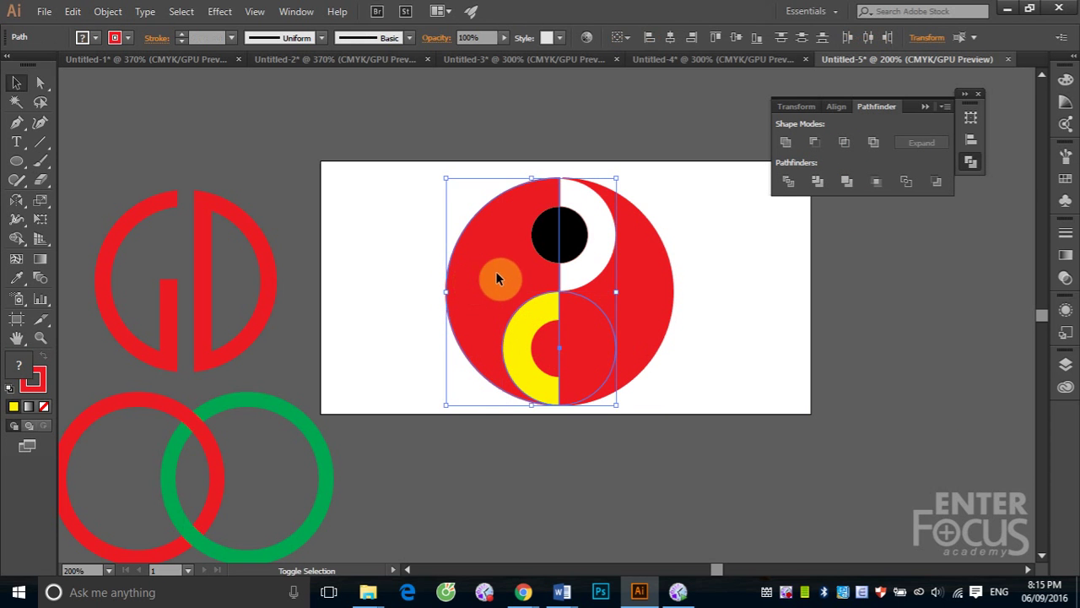
{"action": "left_click", "coordinate": [815, 143]}
{"action": "left_click", "coordinate": [872, 351]}
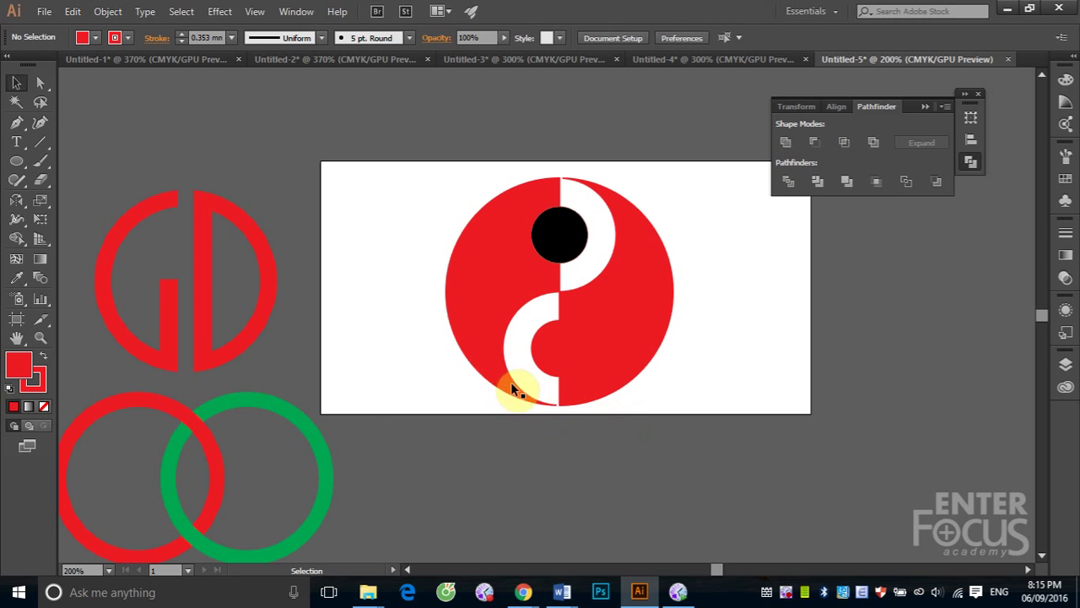
Test-move the cut left half, then undo and redo to keep the subtraction, and reselect it
{"action": "left_click_drag", "start_coordinate": [490, 284], "coordinate": [422, 284]}
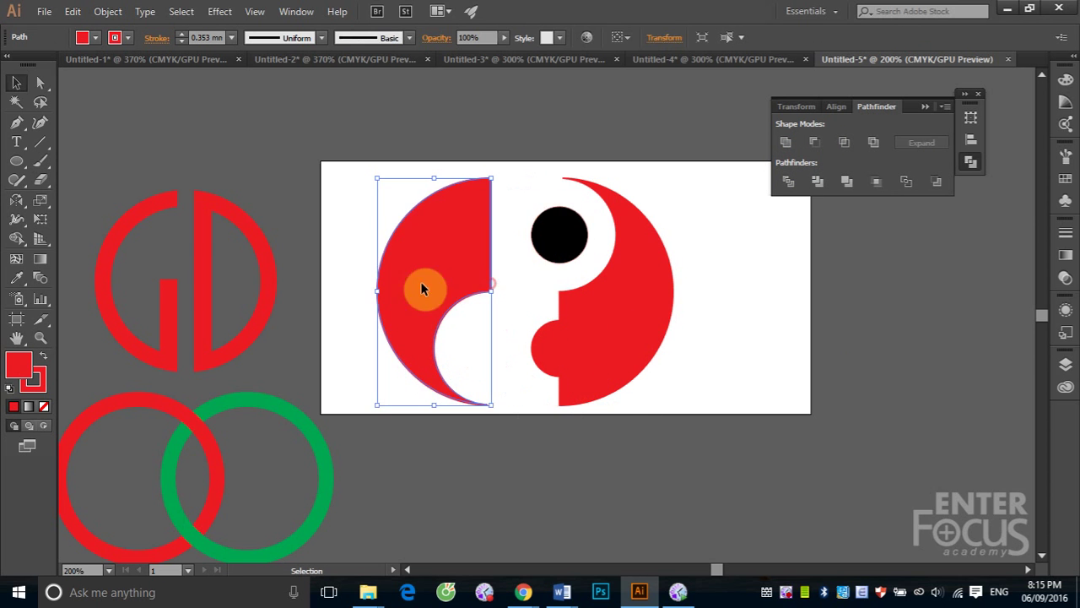
{"action": "key", "text": "a"}
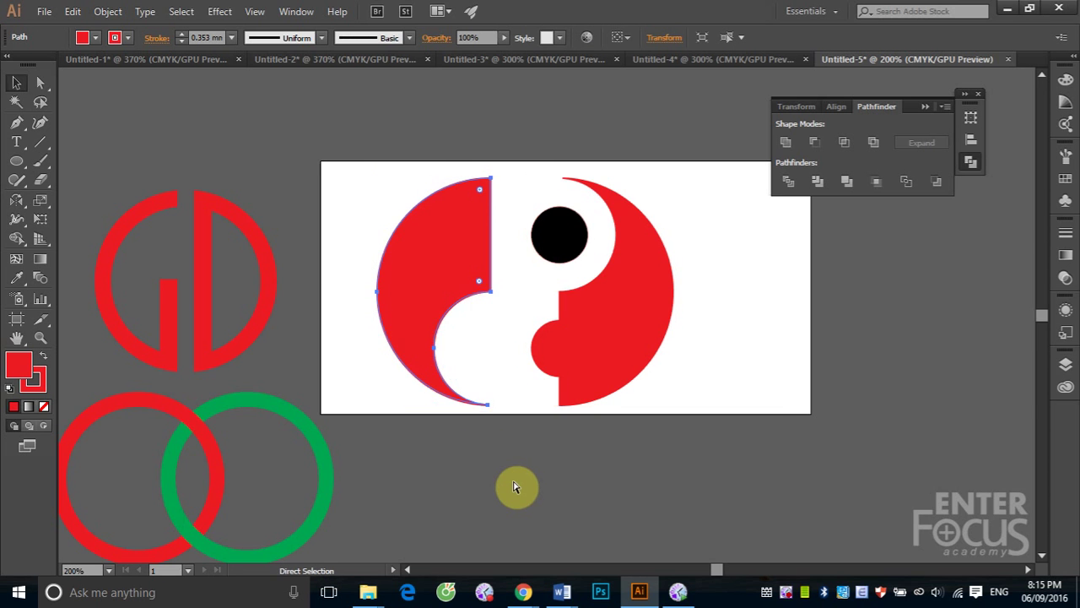
{"action": "key", "text": "ctrl+z"}
{"action": "left_click", "coordinate": [865, 422]}
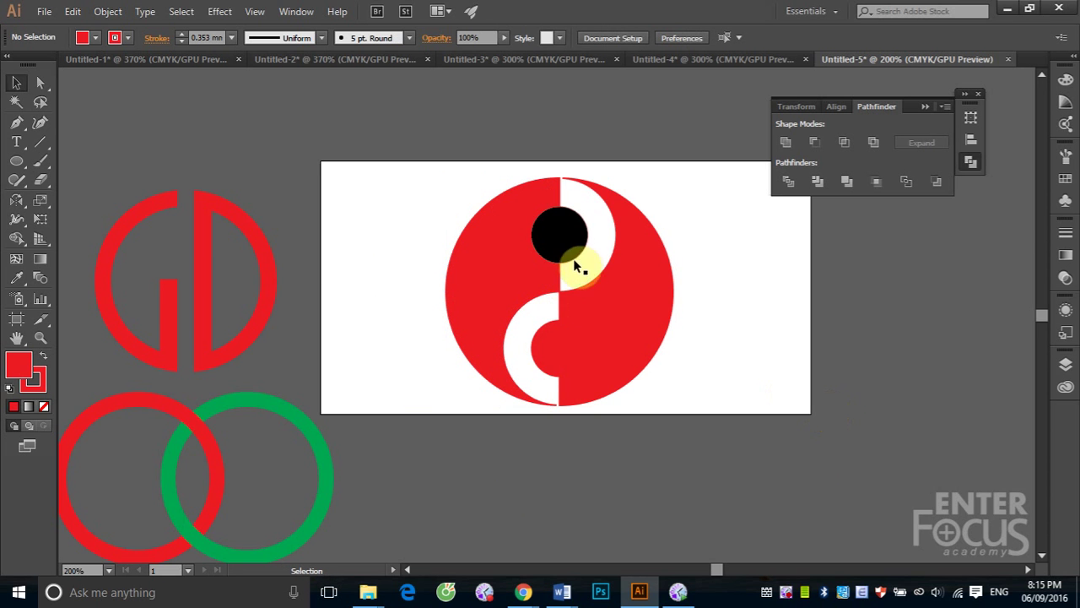
{"action": "left_click", "coordinate": [507, 278]}
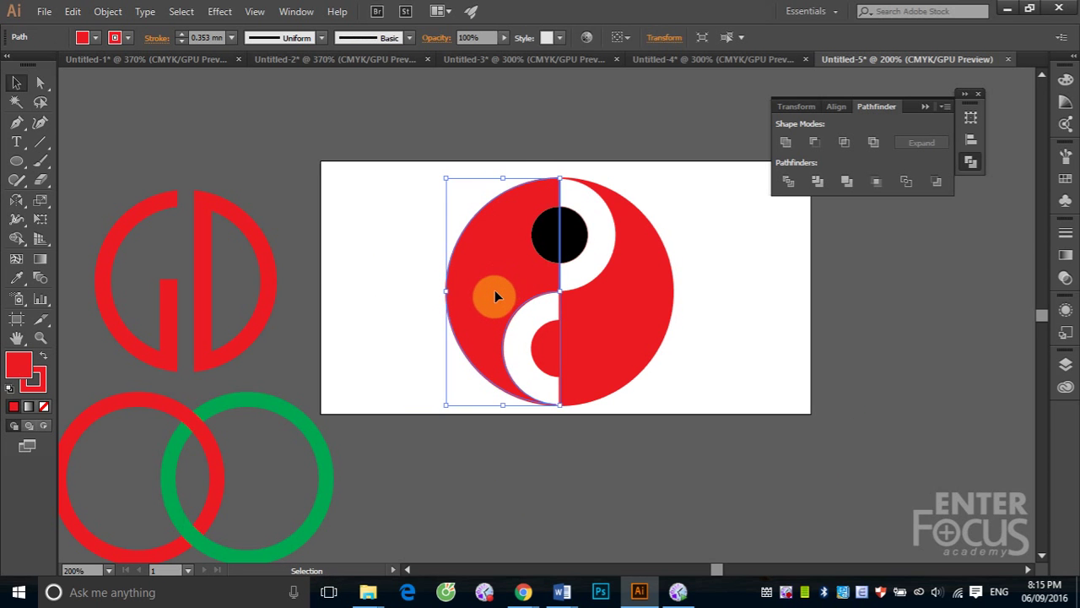
{"action": "key", "text": "ctrl+z"}
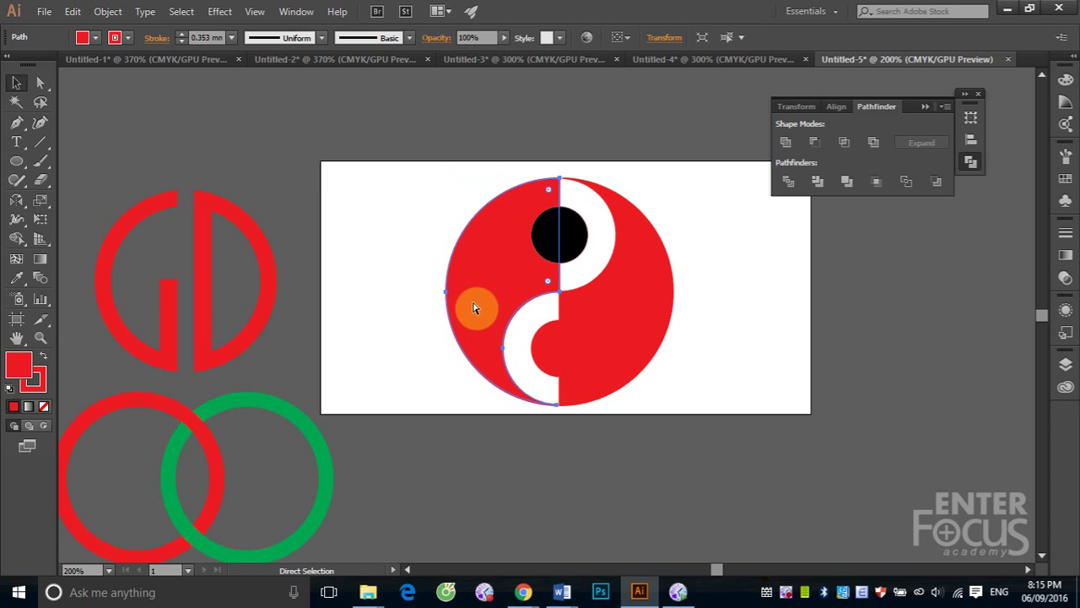
{"action": "key", "text": "ctrl+z"}
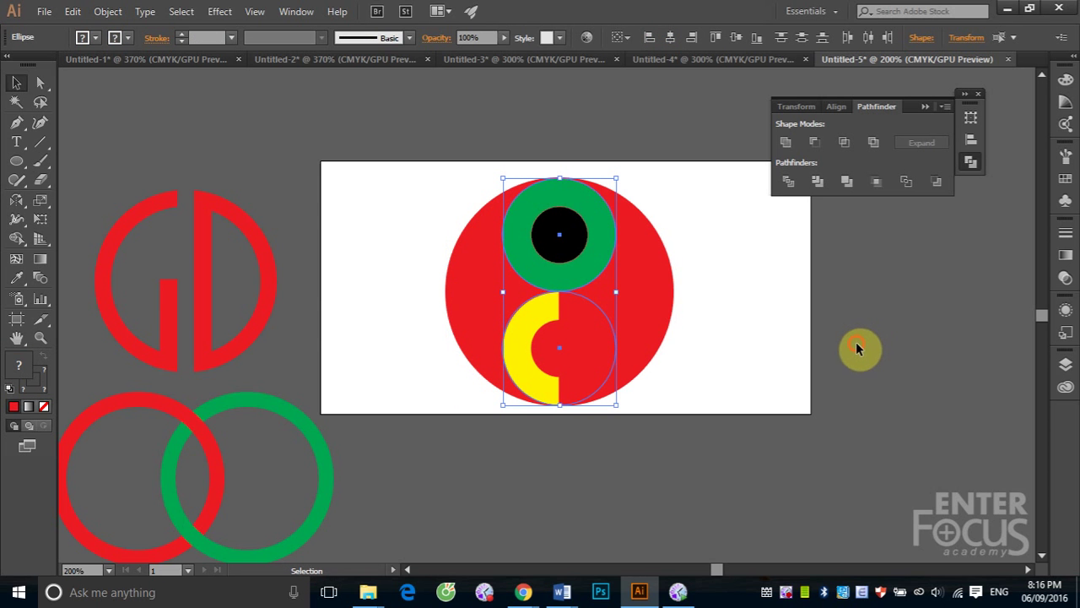
{"action": "left_click", "coordinate": [861, 346]}
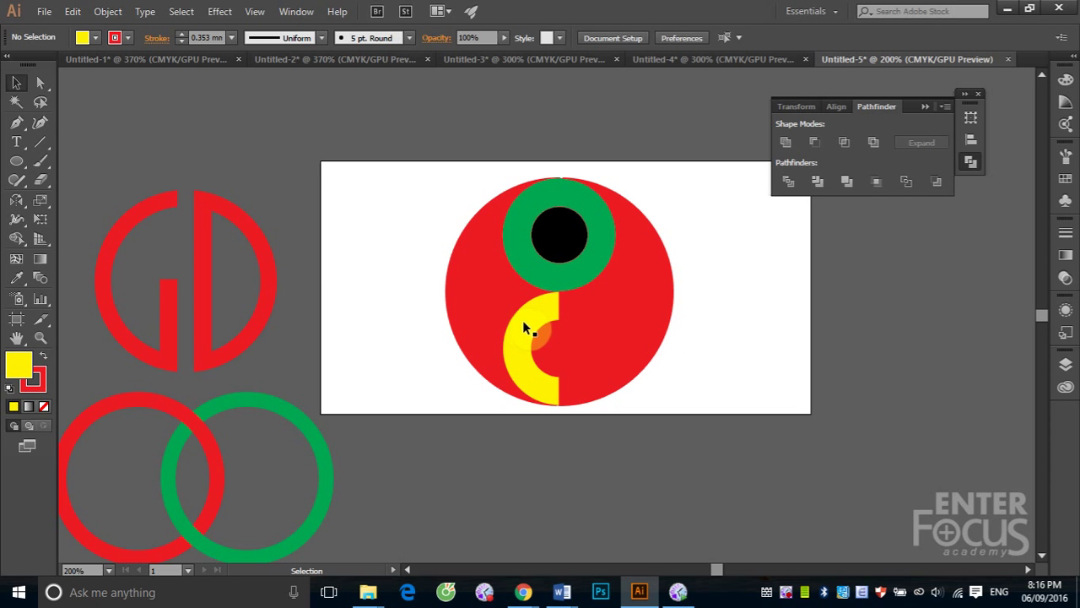
{"action": "key", "text": "ctrl+shift+z"}
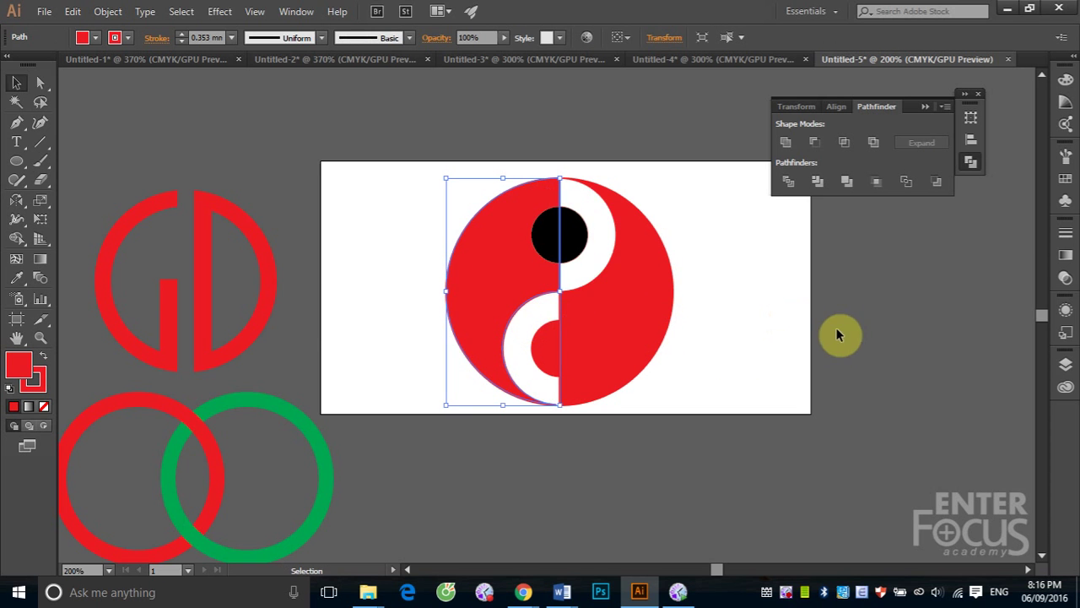
{"action": "left_click", "coordinate": [912, 326]}
{"action": "left_click", "coordinate": [498, 276]}
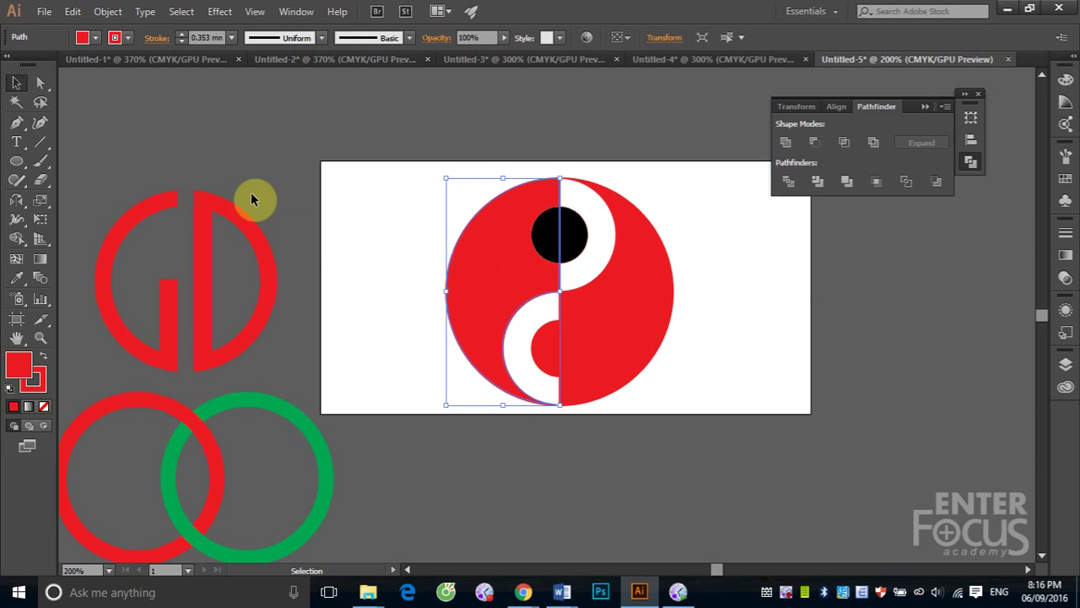
Paste the circles in back and unite the green circle with the left red half
{"action": "left_click", "coordinate": [73, 11]}
{"action": "left_click", "coordinate": [137, 145]}
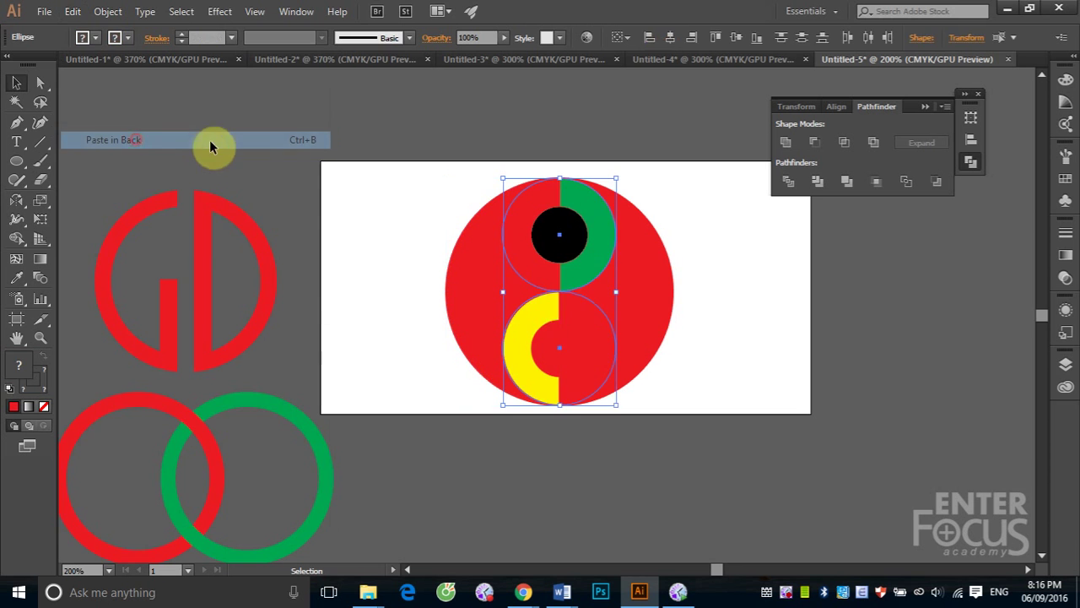
{"action": "left_click", "coordinate": [864, 353]}
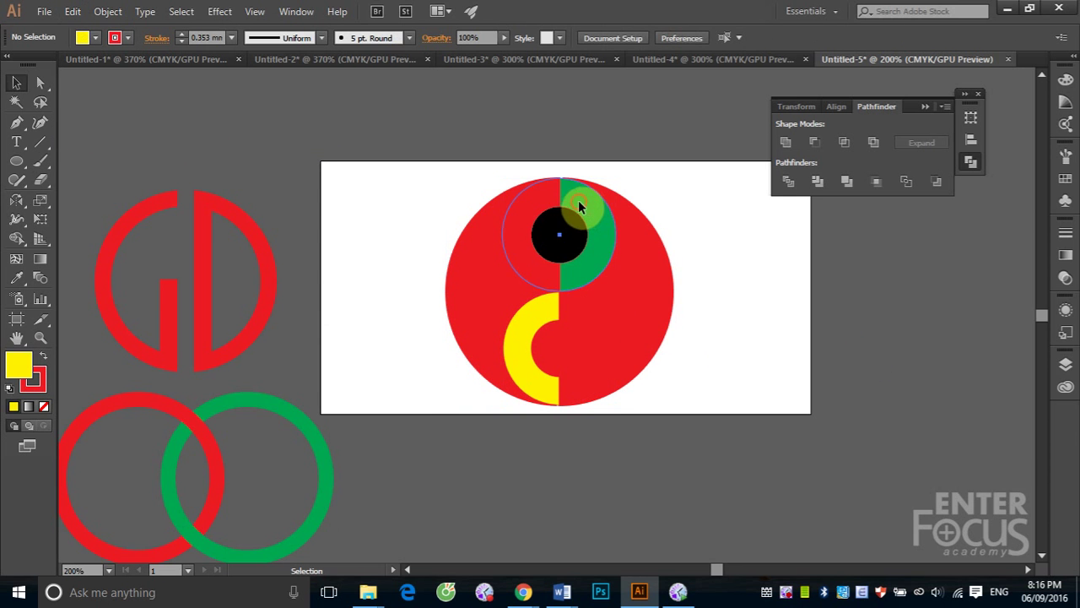
{"action": "left_click", "coordinate": [578, 202]}
{"action": "left_click", "coordinate": [470, 296], "text": "shift"}
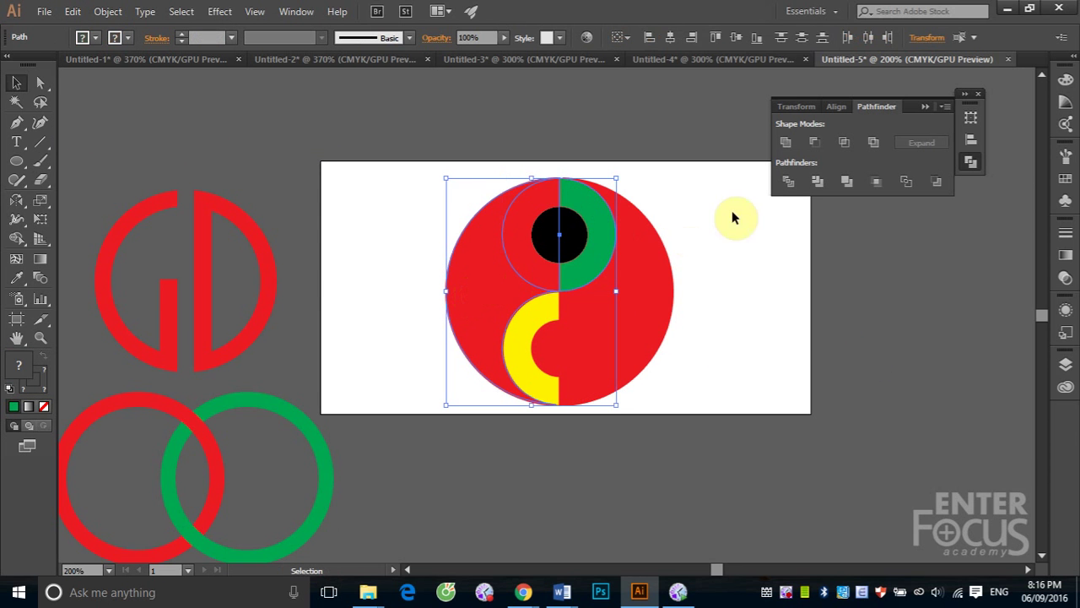
{"action": "left_click", "coordinate": [788, 149]}
{"action": "left_click", "coordinate": [867, 352]}
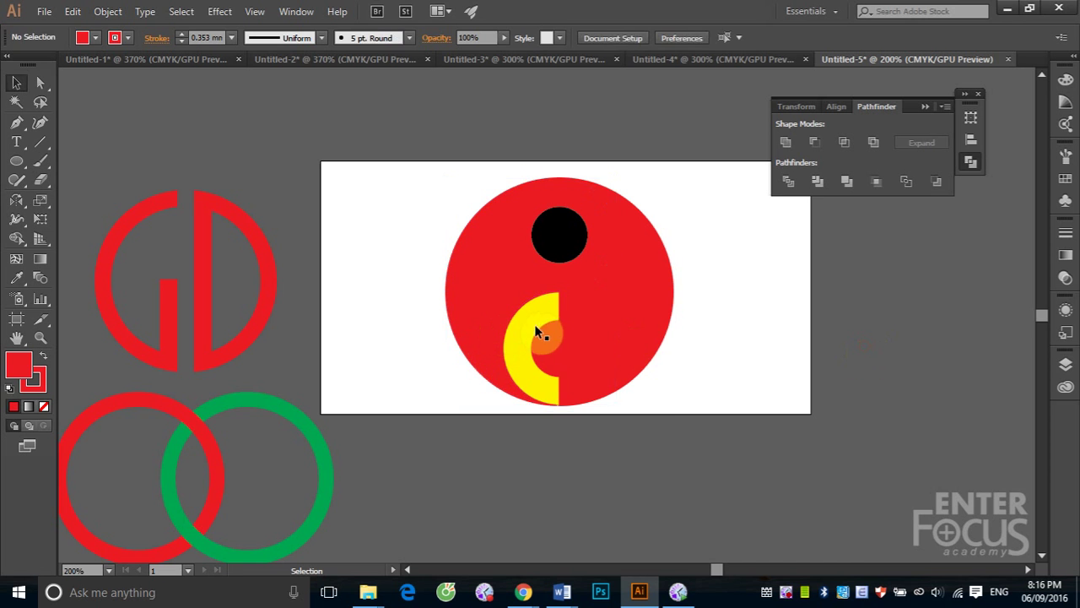
Unite the yellow crescent with the right red half and reselect the merged shape
{"action": "left_click", "coordinate": [531, 326]}
{"action": "left_click", "coordinate": [639, 276], "text": "shift"}
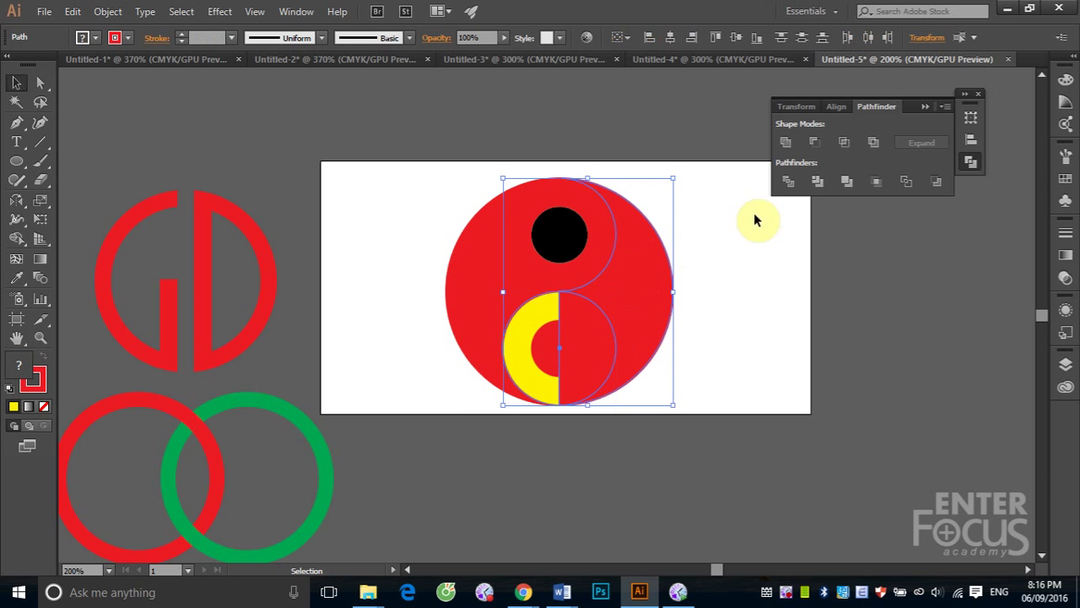
{"action": "left_click", "coordinate": [791, 147]}
{"action": "left_click", "coordinate": [878, 361]}
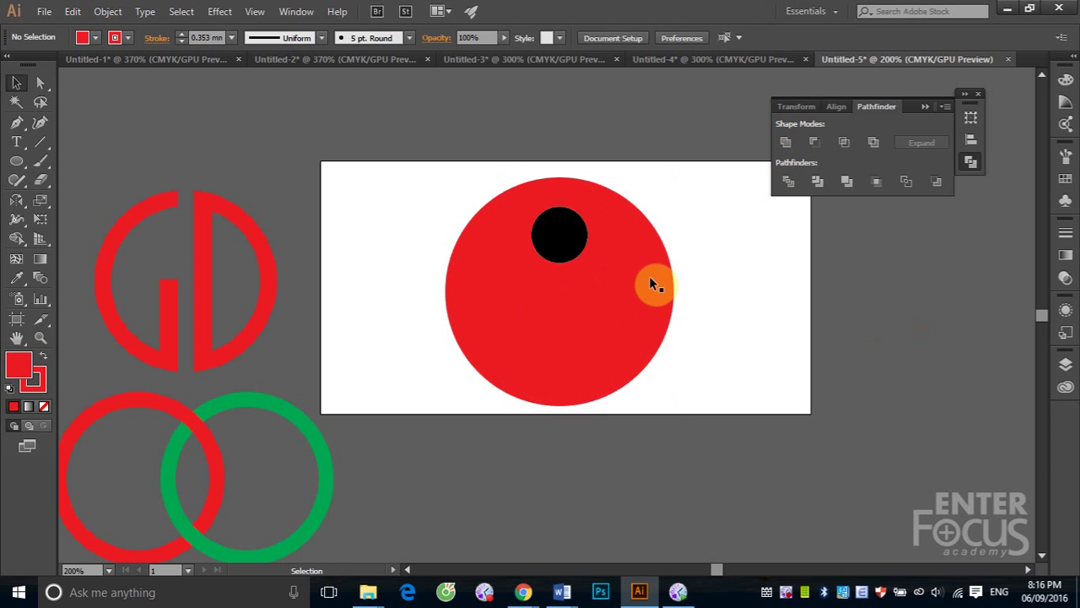
{"action": "left_click", "coordinate": [649, 276]}
{"action": "left_click", "coordinate": [1065, 178]}
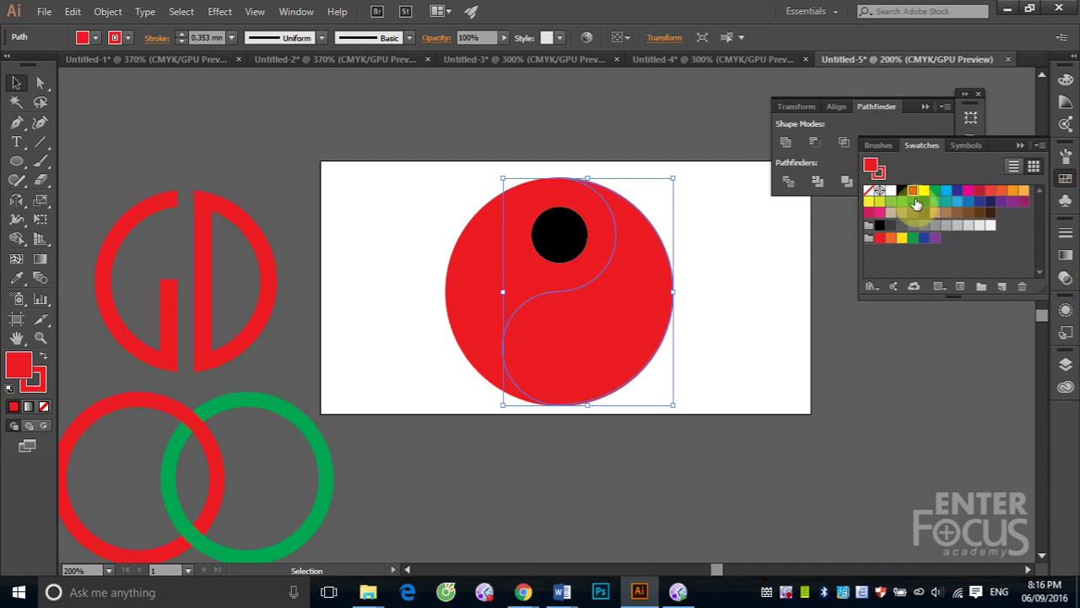
Fill the right half black and rearrange so the small red dot shows on it
{"action": "left_click", "coordinate": [901, 190]}
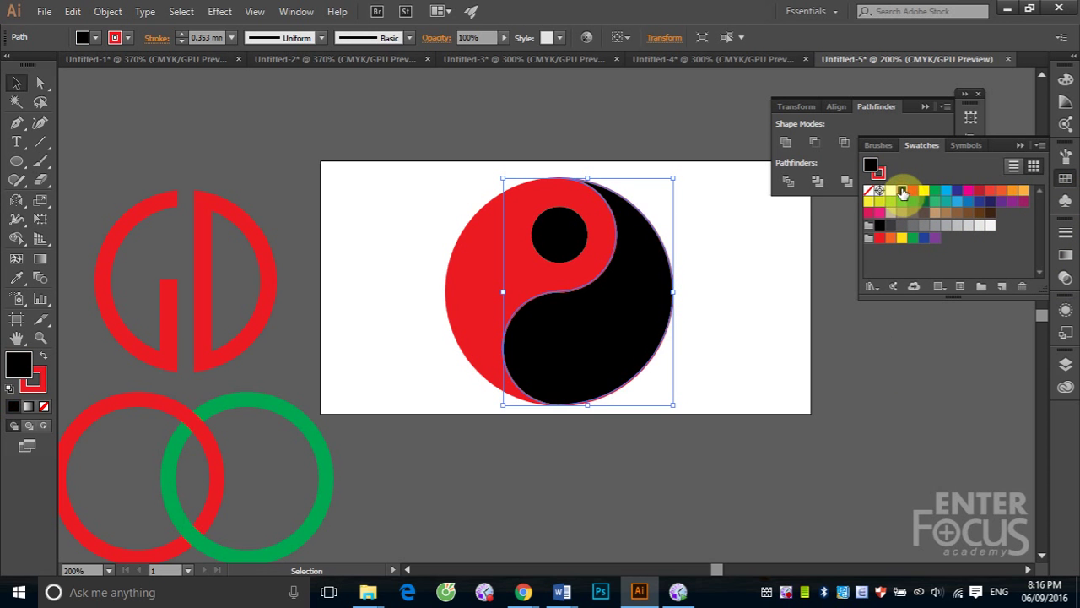
{"action": "left_click", "coordinate": [883, 407]}
{"action": "left_click", "coordinate": [635, 345]}
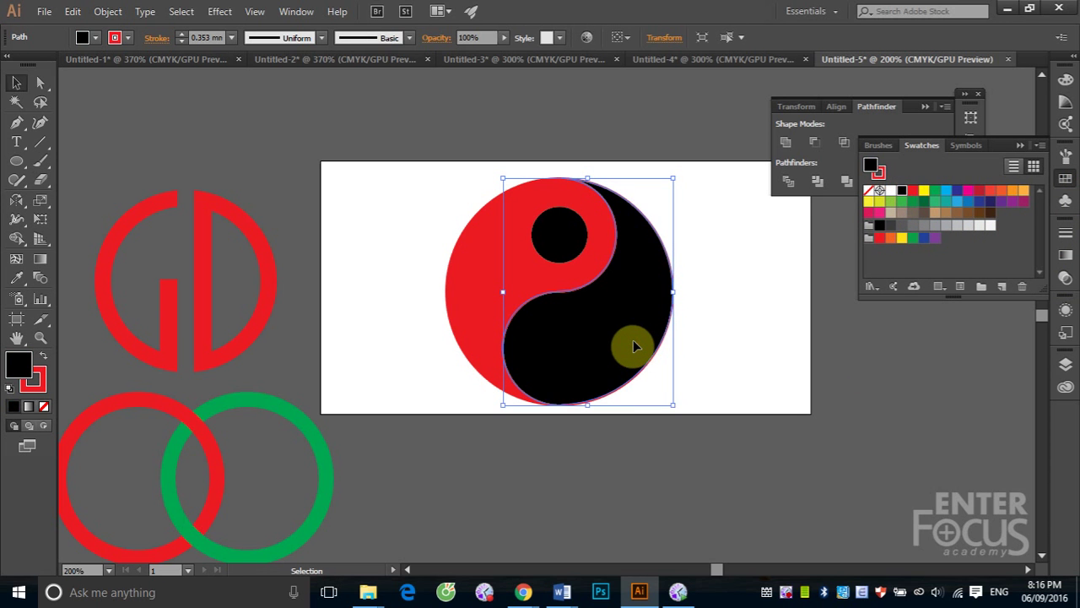
{"action": "key", "text": "ctrl"}
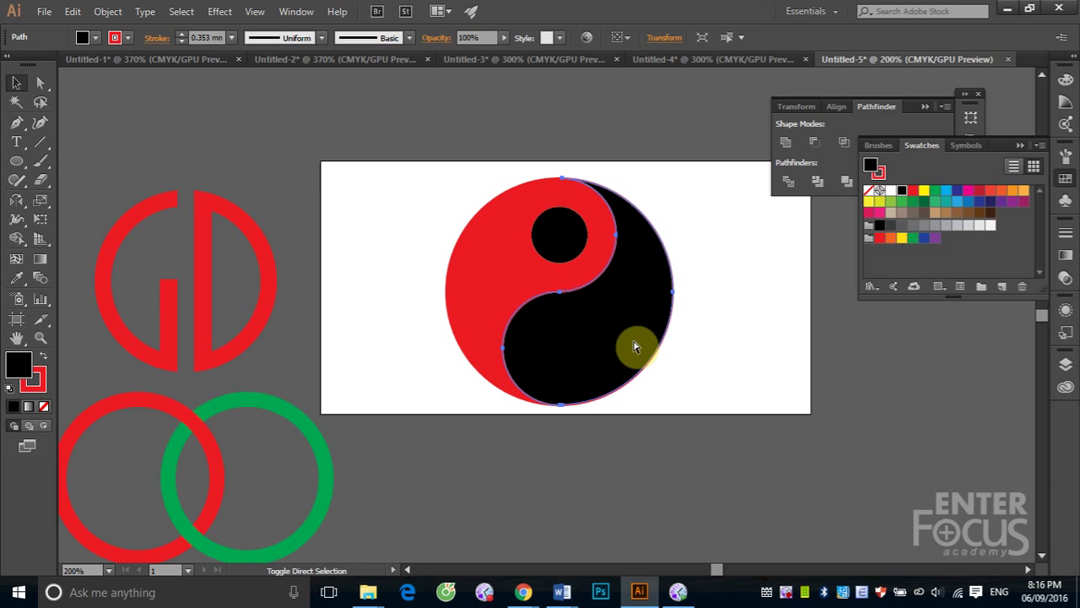
{"action": "key", "text": "ctrl+shift+bracketleft"}
{"action": "left_click", "coordinate": [788, 365]}
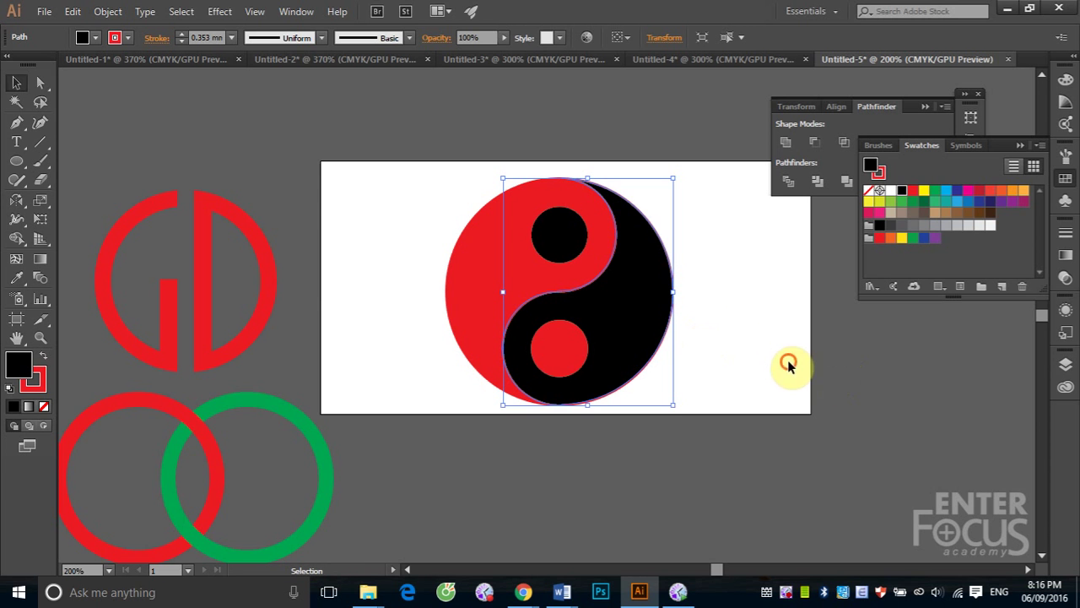
Select every part of the yin-yang and set the stroke to None
{"action": "left_click_drag", "start_coordinate": [385, 152], "coordinate": [724, 448]}
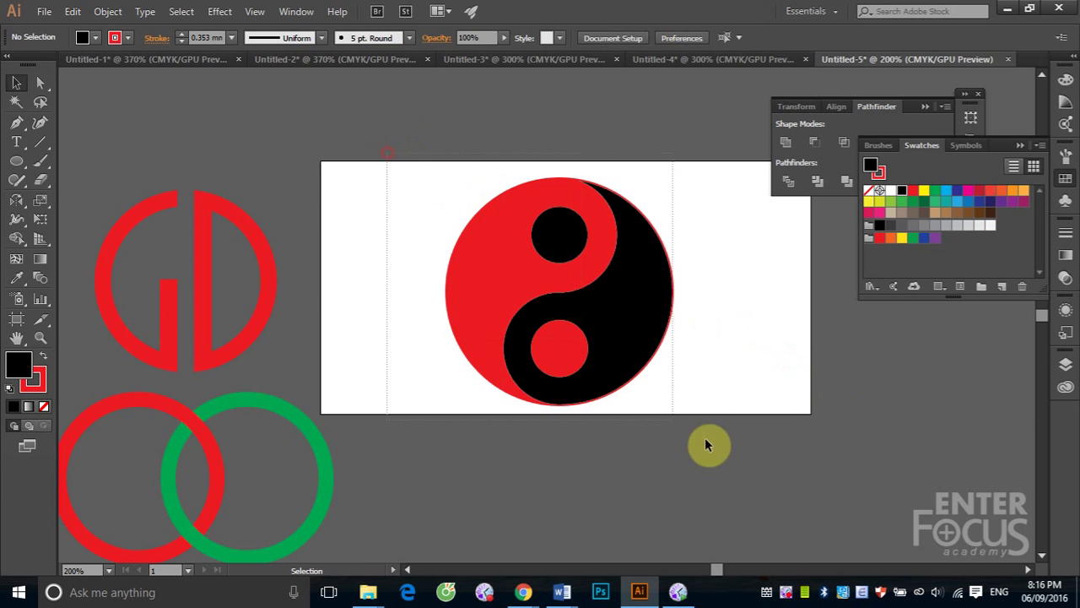
{"action": "left_click", "coordinate": [45, 405]}
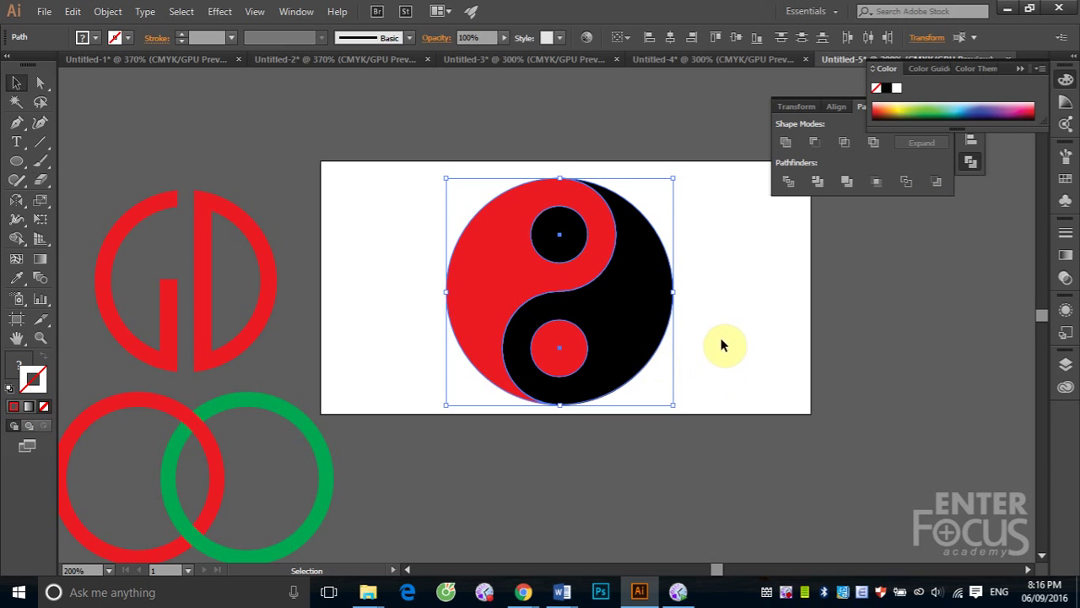
{"action": "left_click", "coordinate": [107, 12]}
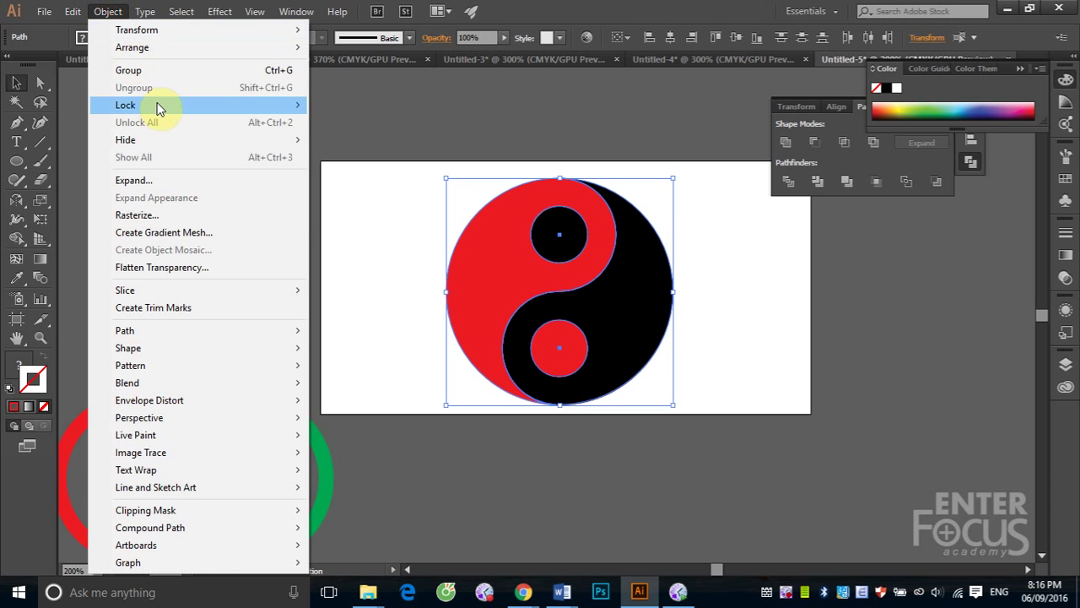
Group the red and black yin-yang parts into one object and deselect it
{"action": "left_click", "coordinate": [156, 72]}
{"action": "left_click", "coordinate": [748, 309]}
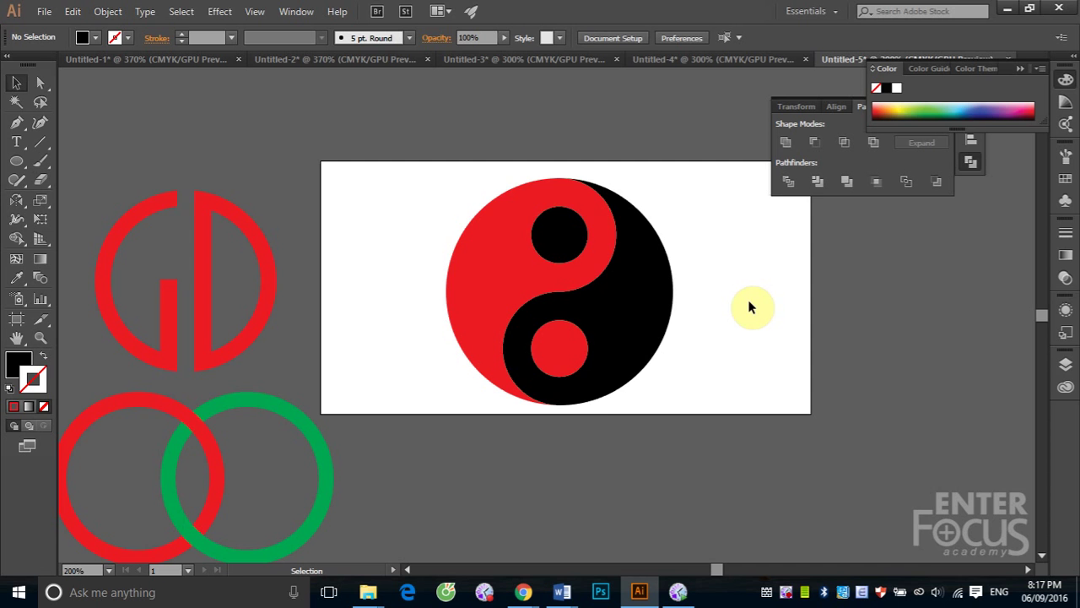
Switch to the Untitled-4 document holding the yellow-and-black Batman emblem
{"action": "left_click", "coordinate": [675, 64]}
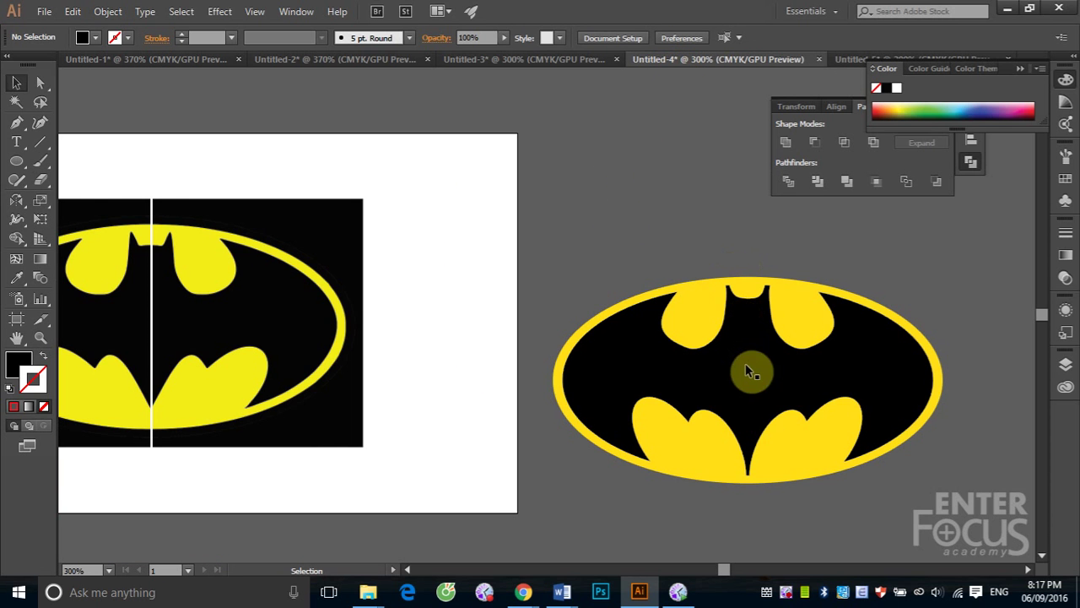